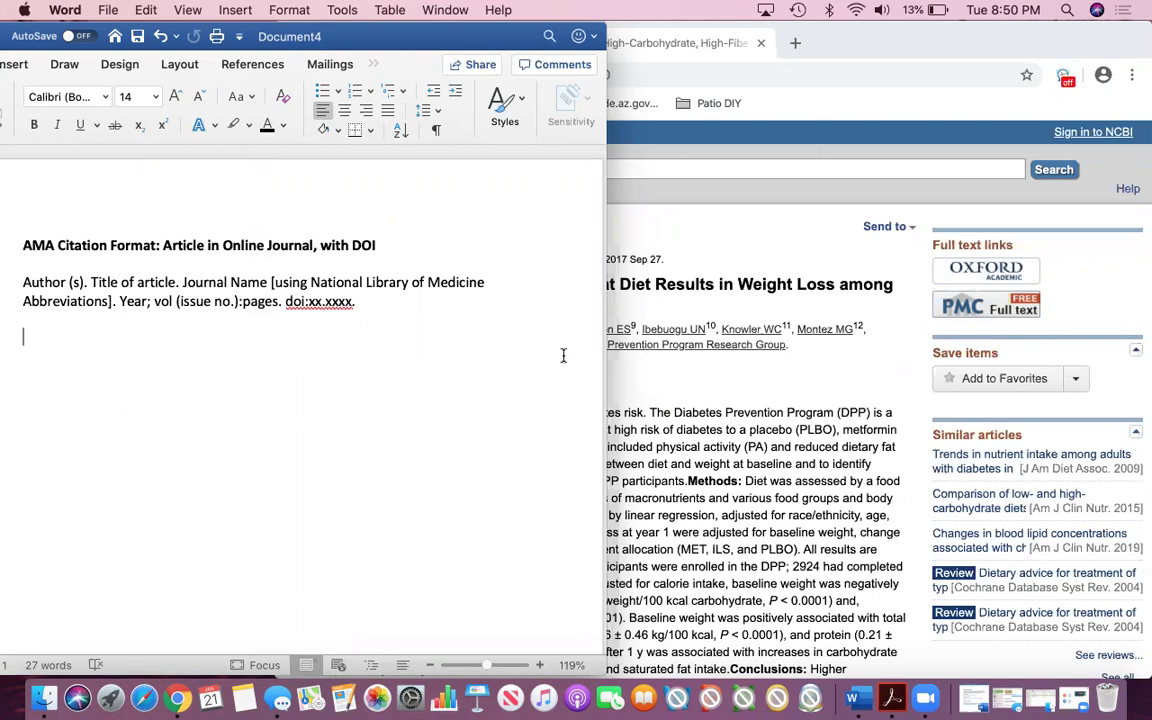
Step: Examine the article's PubMed record and the AMA citation template line in the Word document
left_click(688, 425)
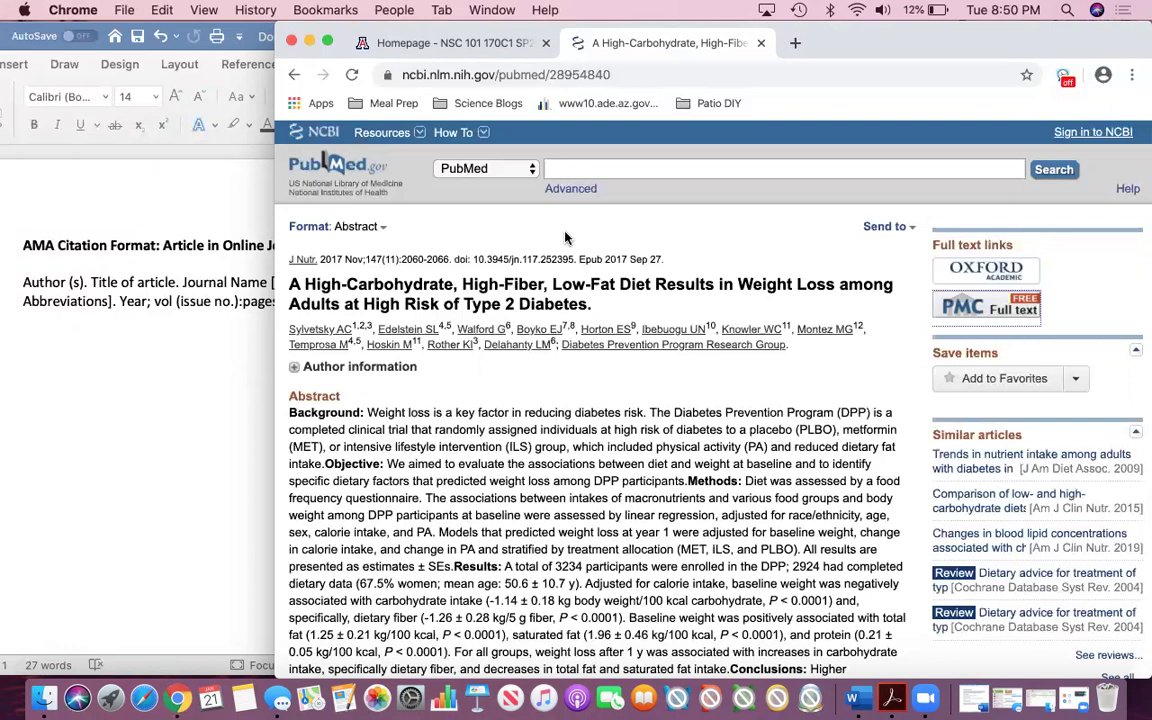
left_click(601, 171)
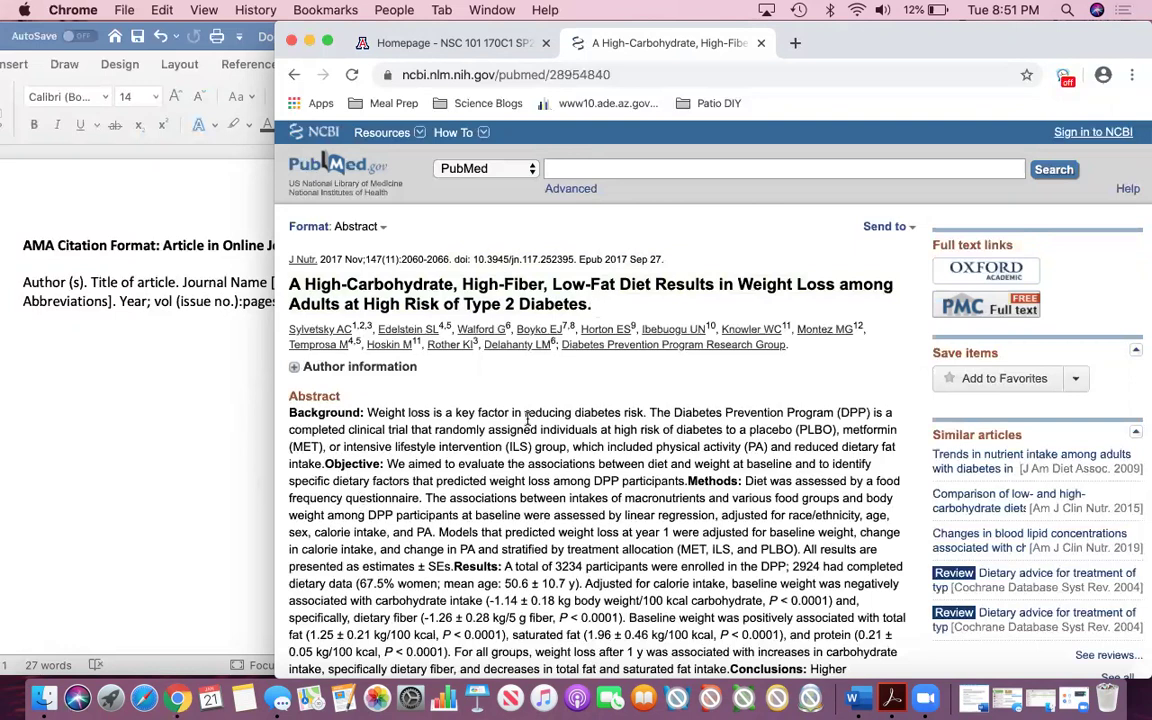
left_click(212, 340)
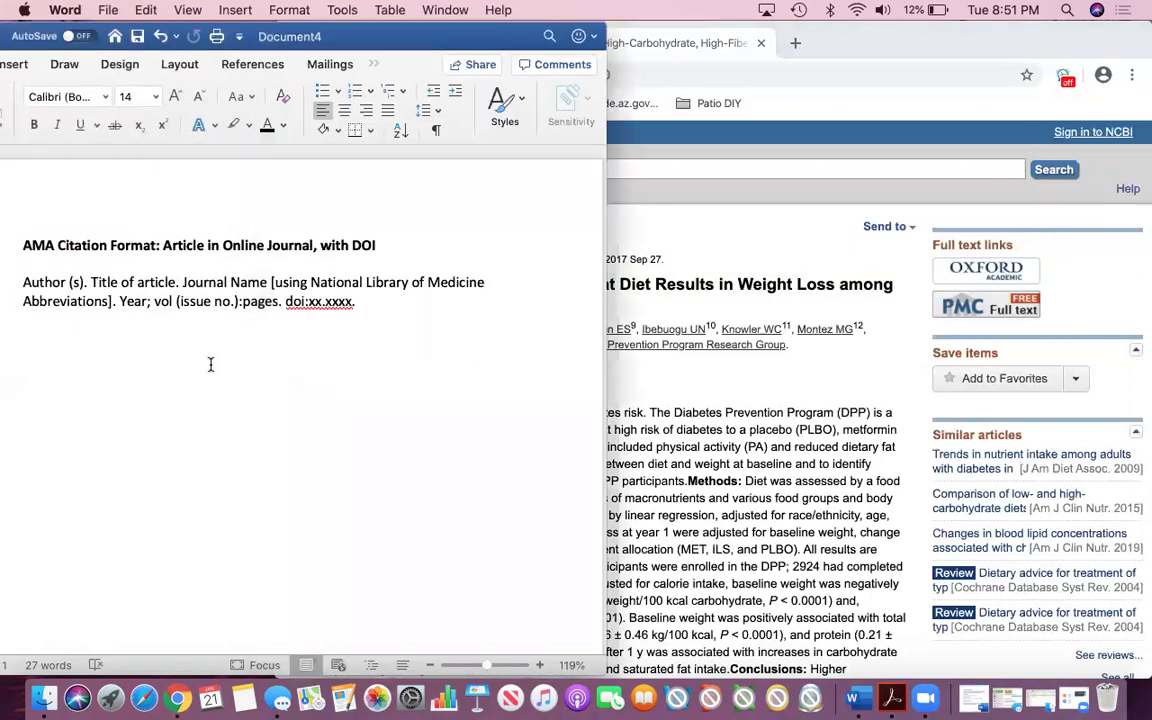
left_click_drag(22, 284, 354, 314)
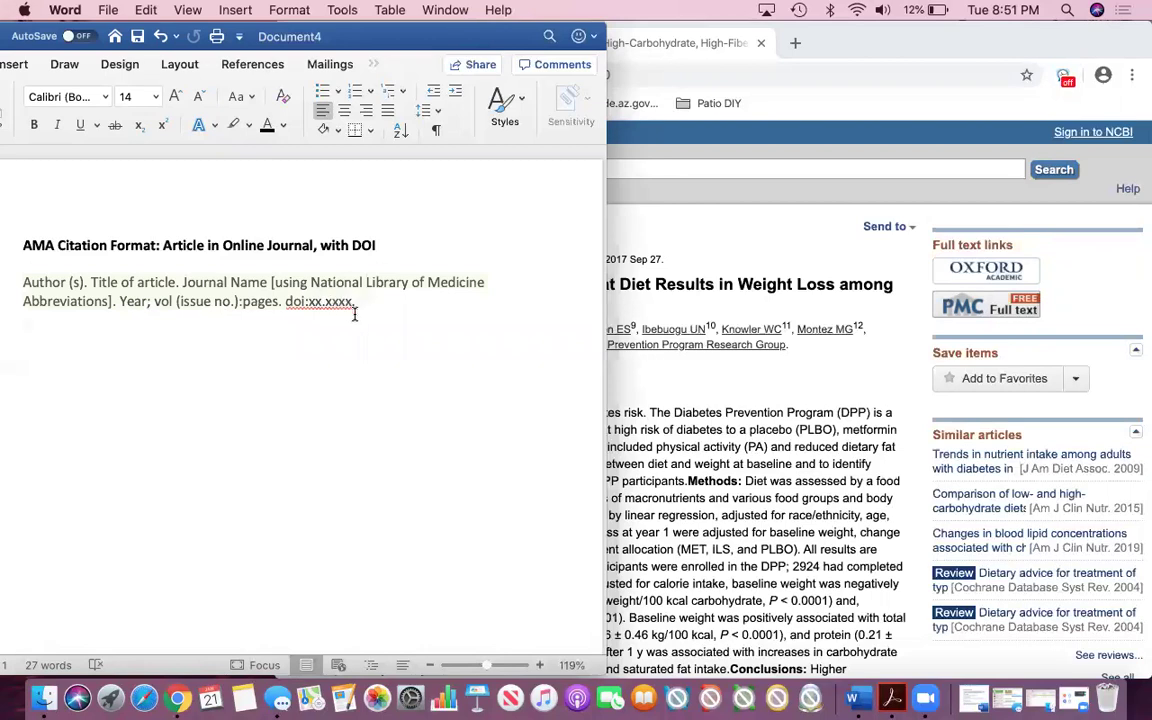
Step: Add an "Authors:" line below the citation template with the article's first three authors, surname and initials, followed by "et al."
left_click(401, 429)
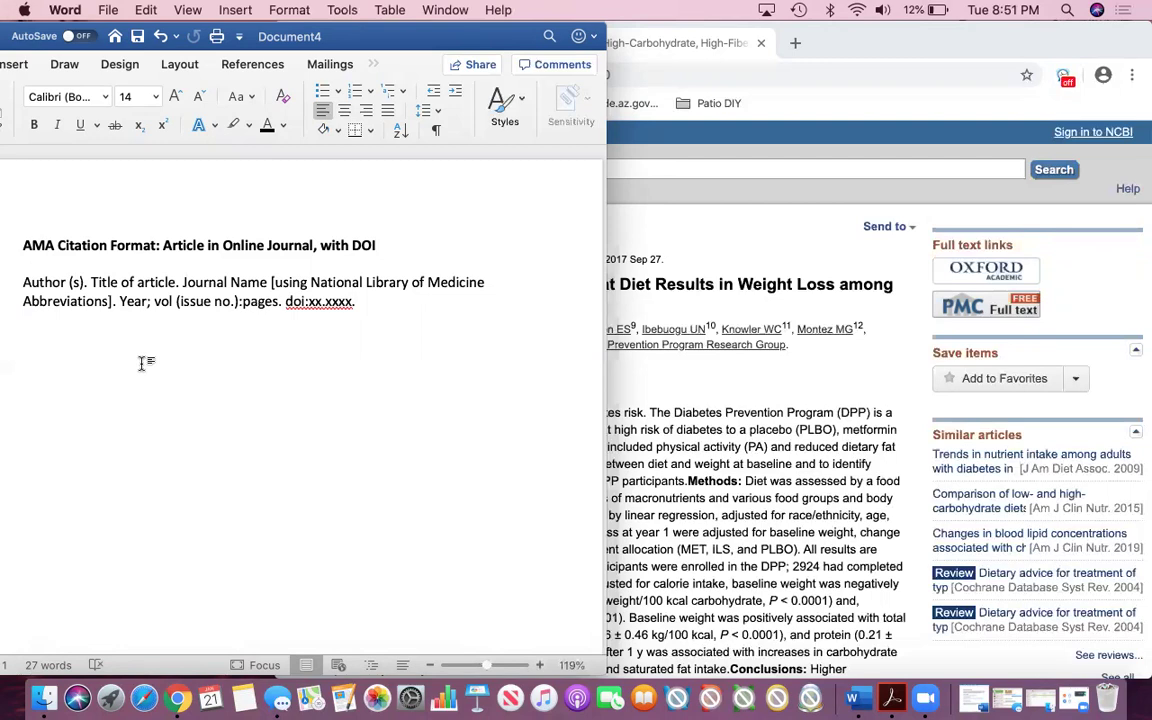
type("Authors:")
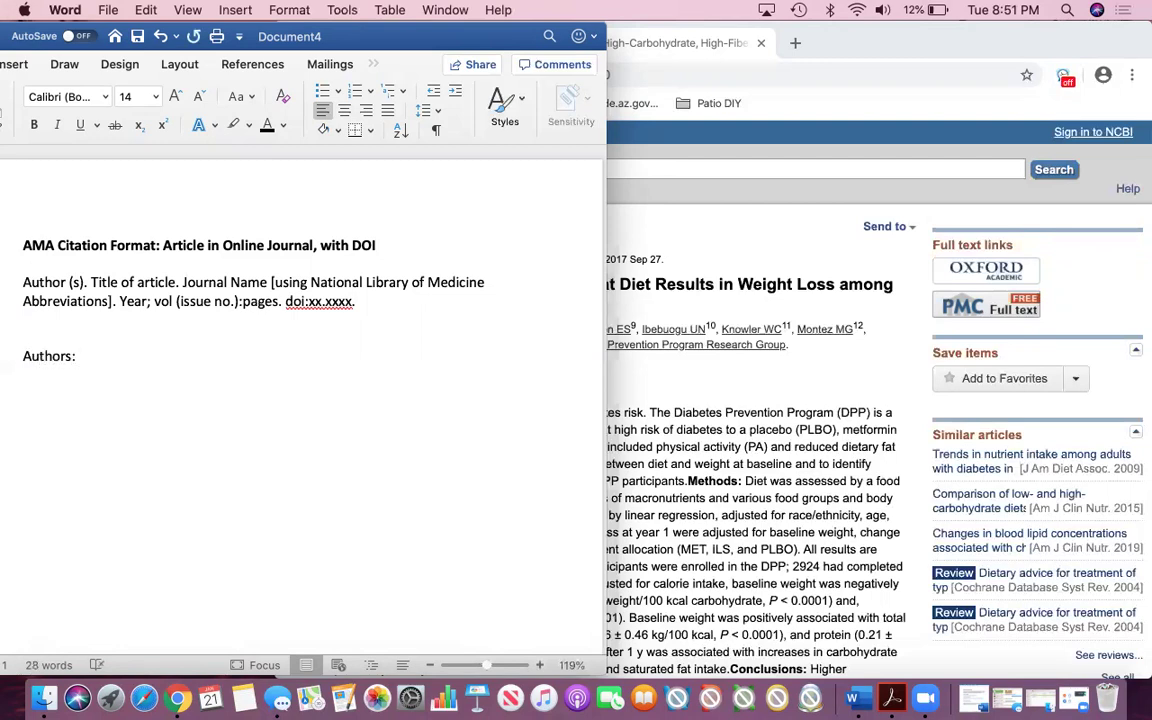
left_click(697, 389)
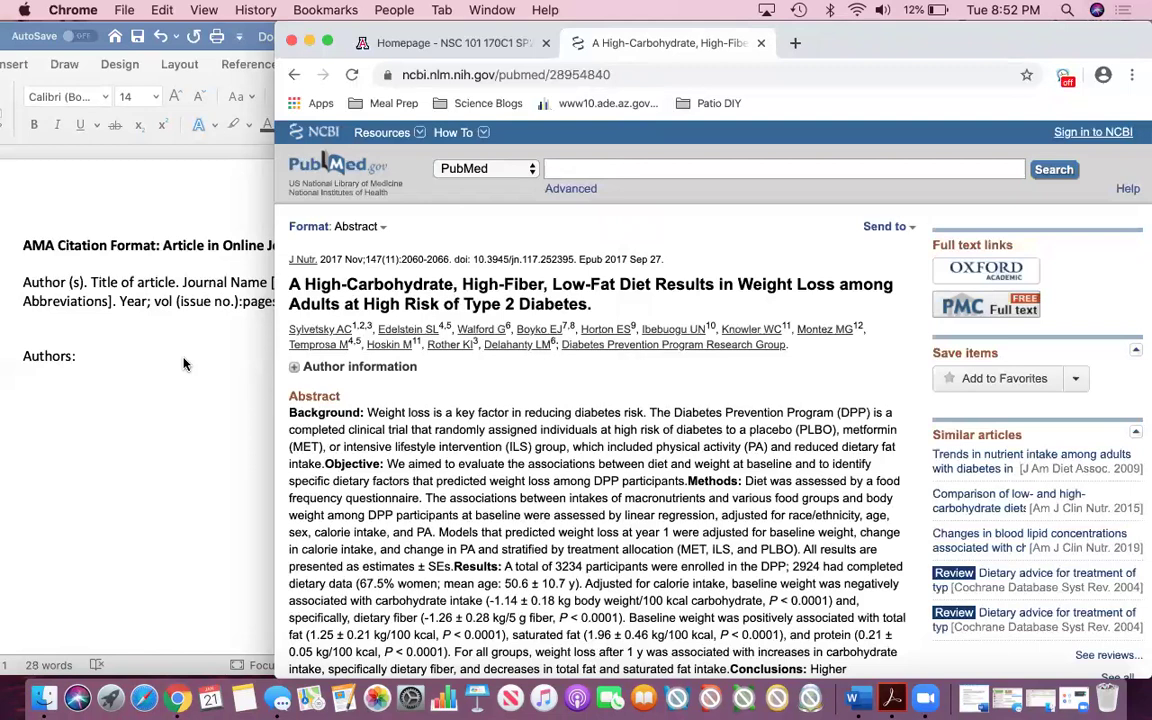
left_click(184, 364)
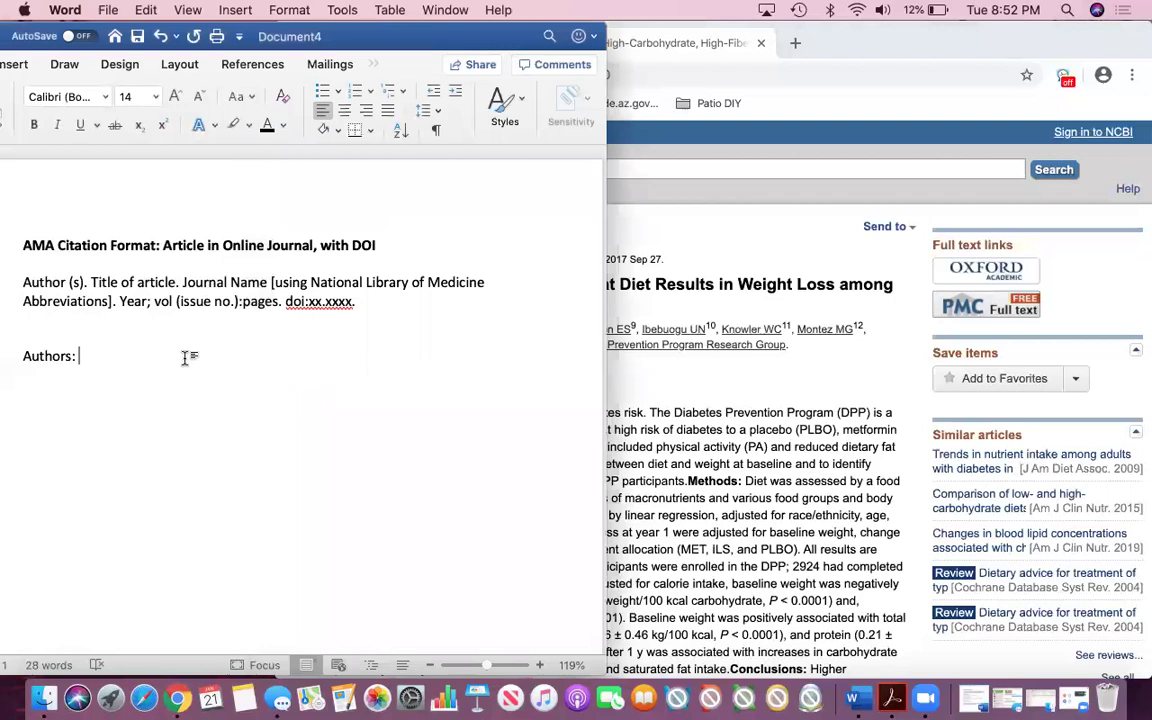
type("Sylvetsky A")
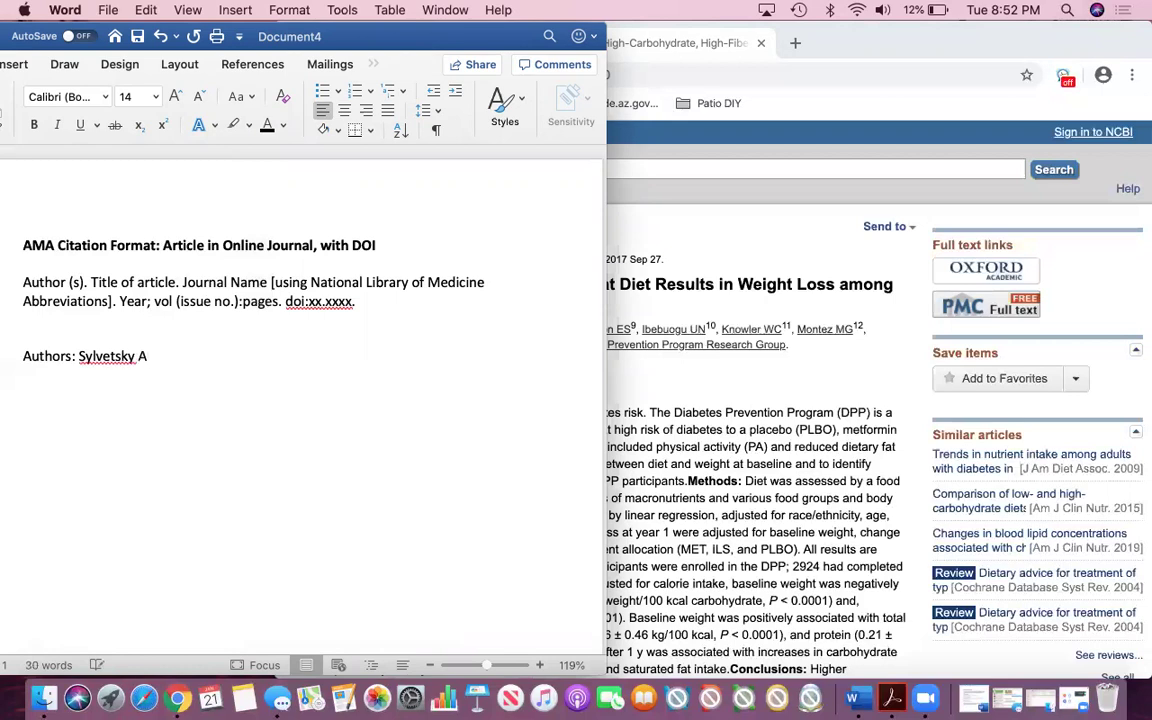
type("C, Edelst")
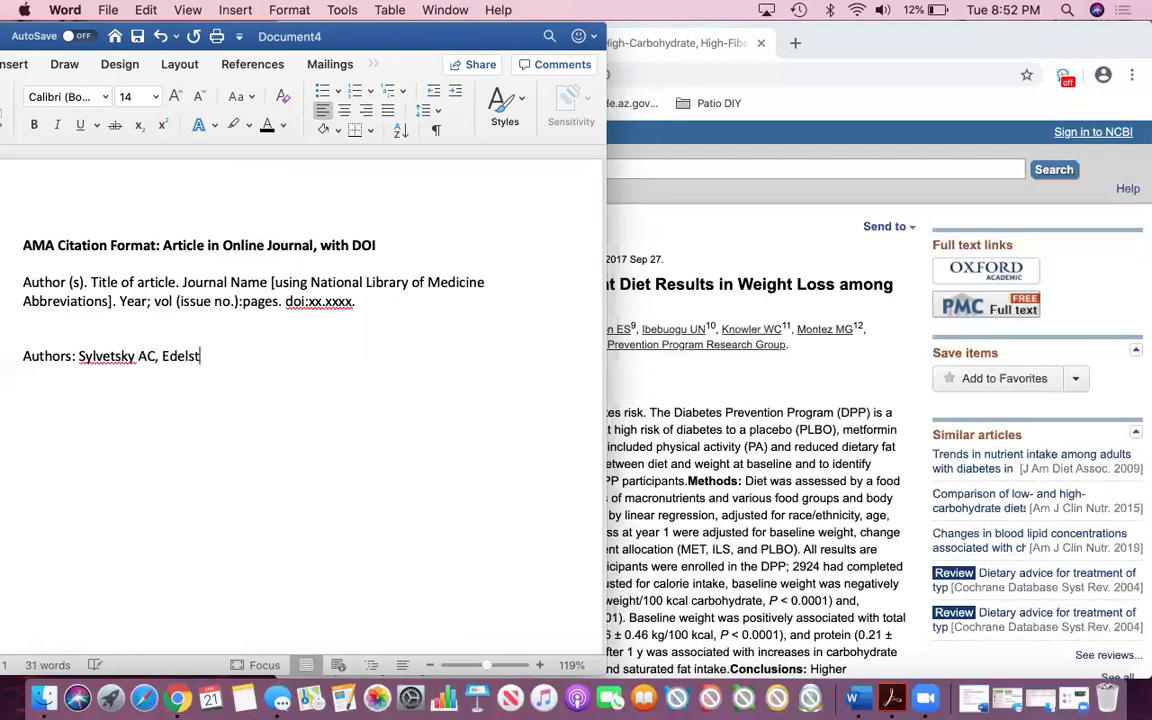
type("ein SL, Walfo")
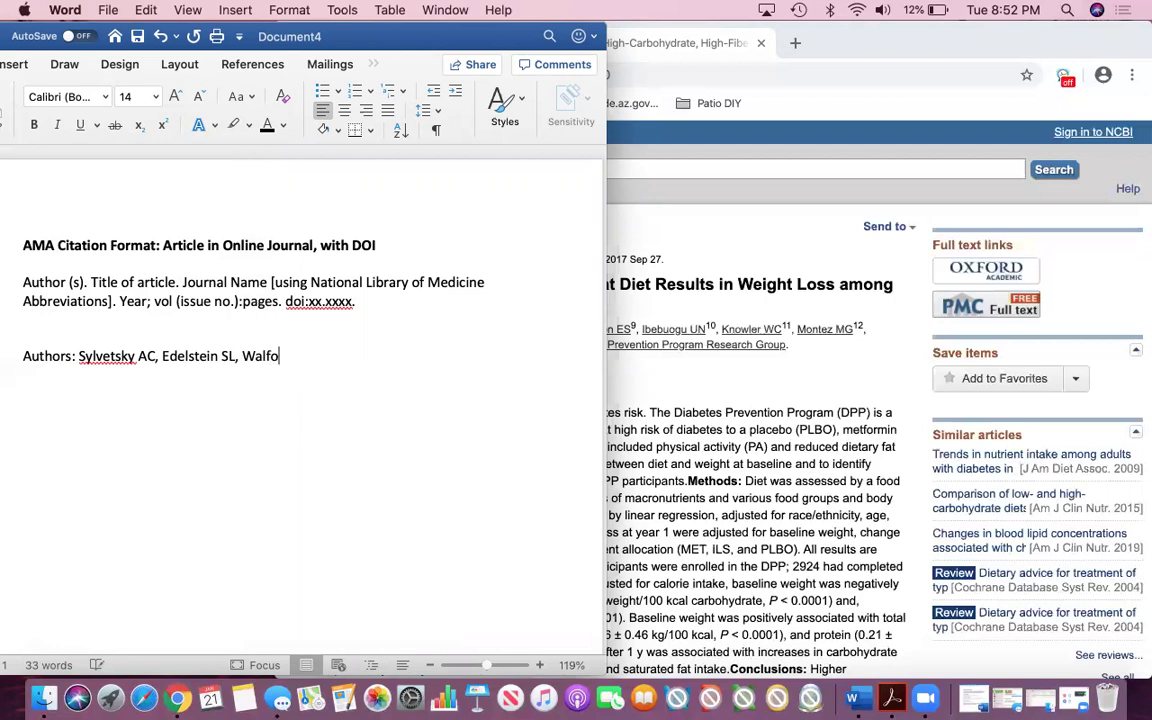
type("rd G, et al.")
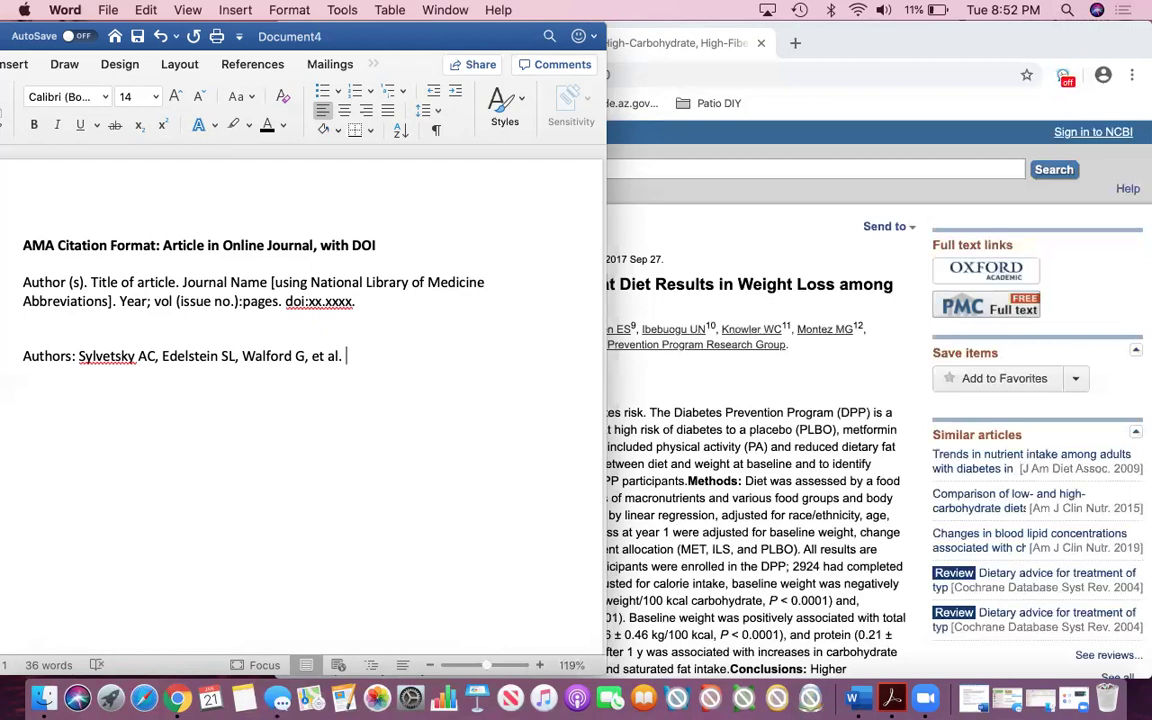
Step: Add a "Title:" line below the authors and begin it with "A high-carbohydrate. High-fiber," from the PubMed article title
key("Return")
key("Return")
type("Title:")
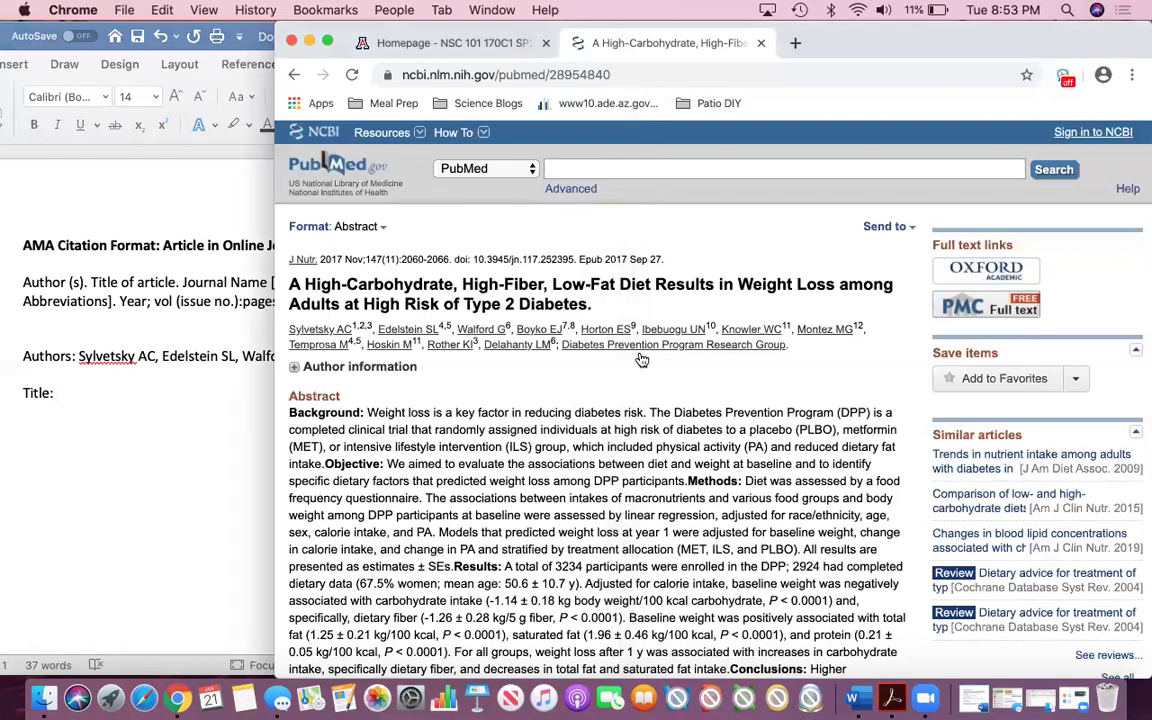
left_click(651, 333)
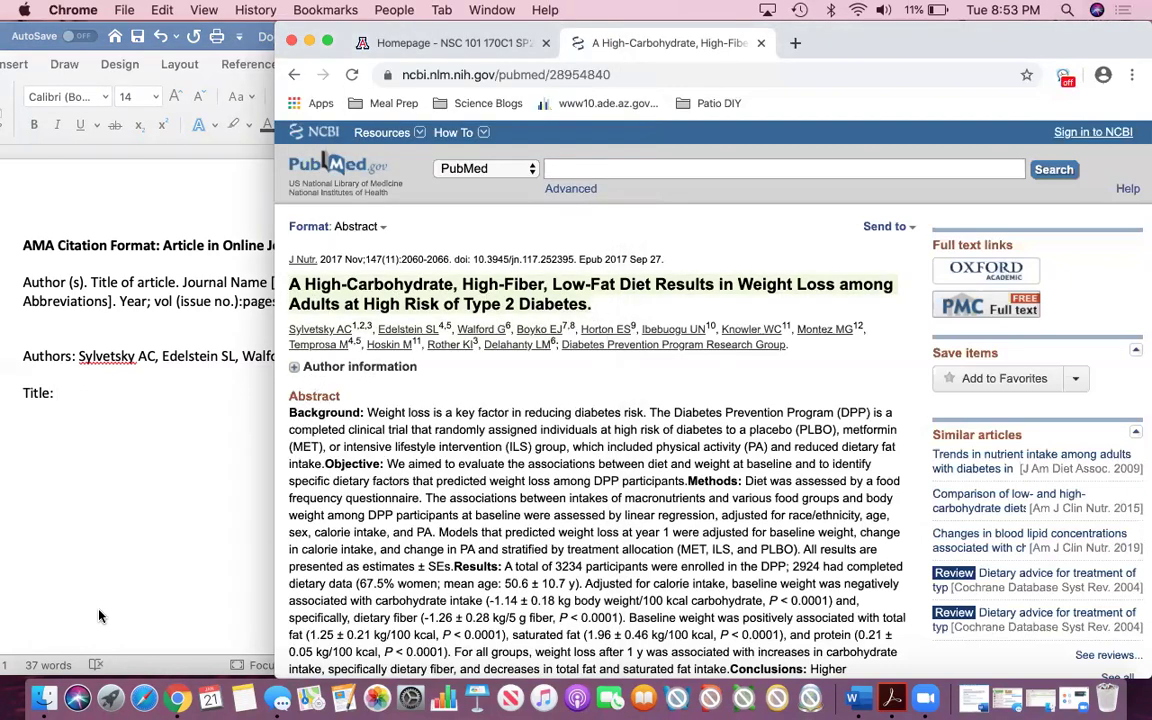
left_click(88, 547)
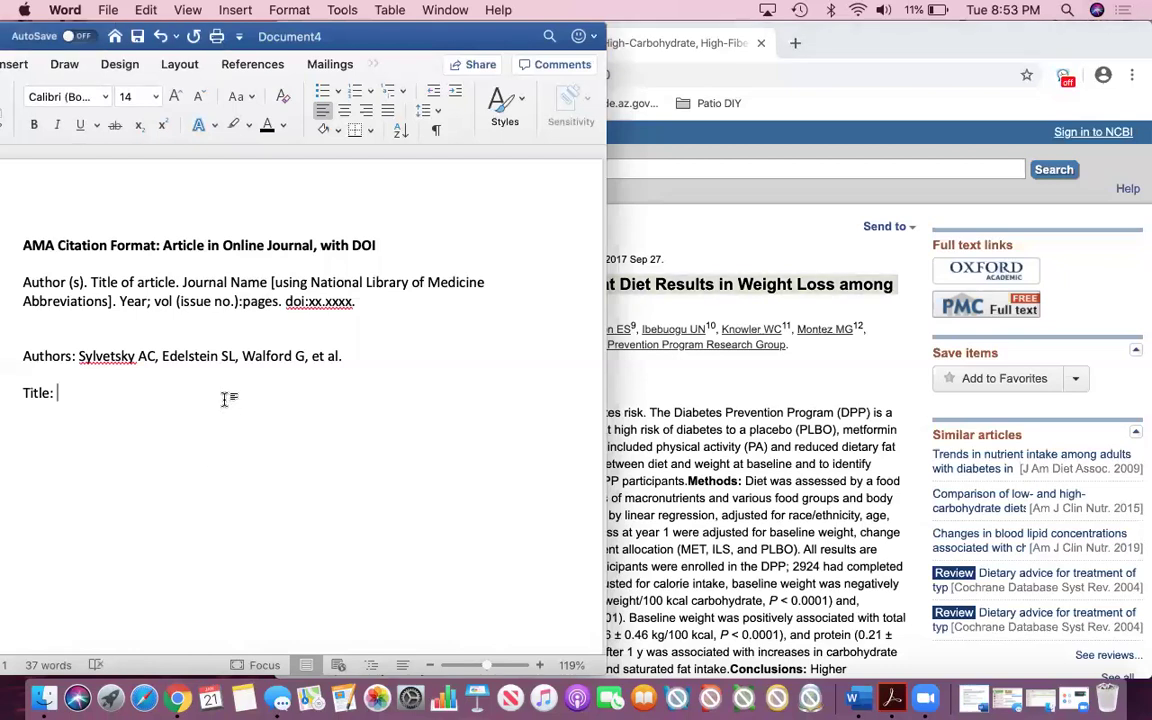
type("A high-carbo")
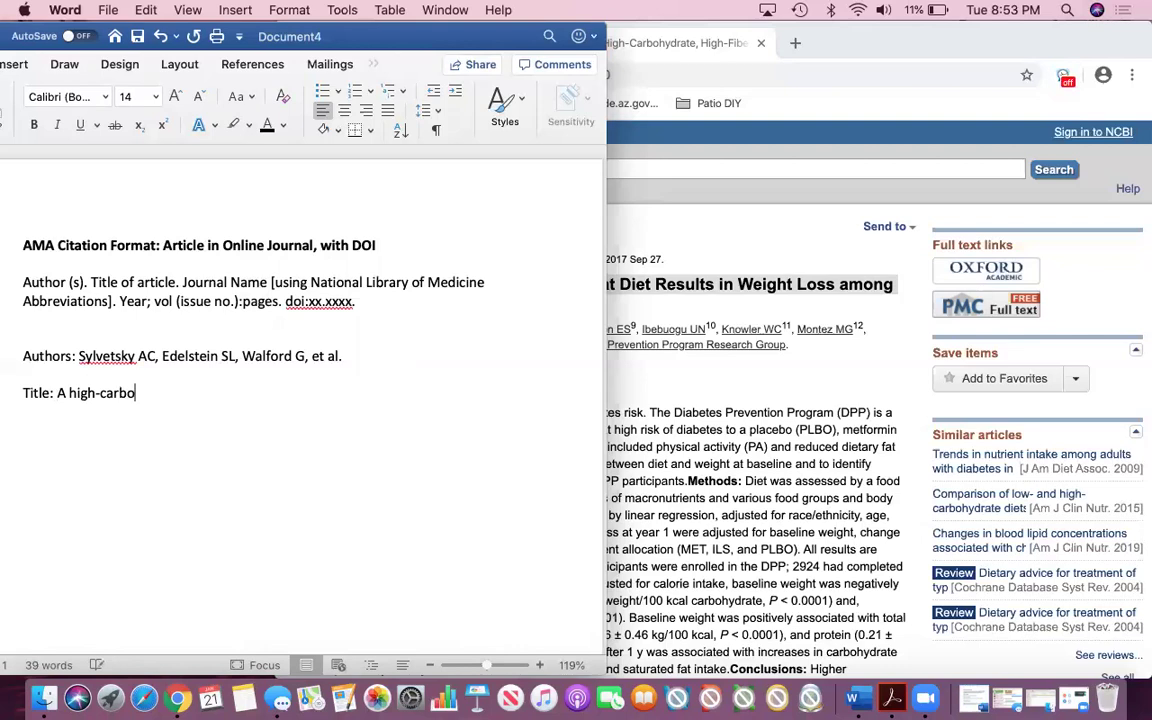
type("hydrate. High-fiber,")
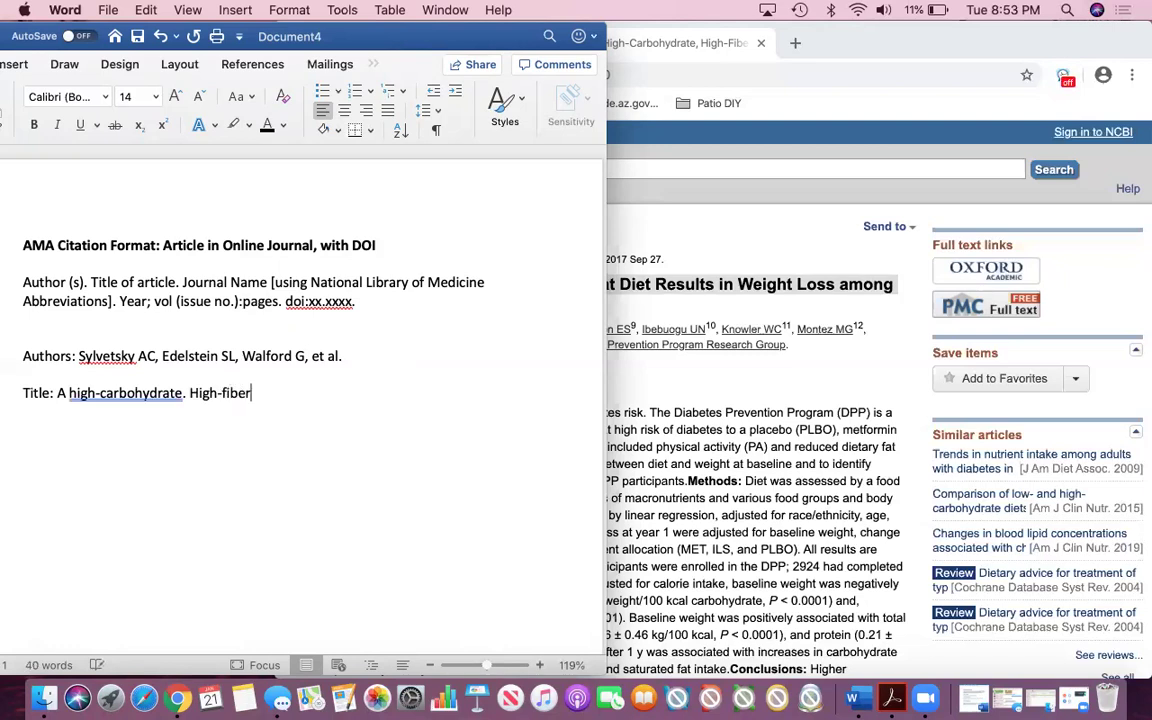
Step: Correct the start of the title to read "A high-carbohydrate, high-fiber," with a comma and a lowercase h
left_click(186, 393)
key("BackSpace")
type(",")
left_click(197, 393)
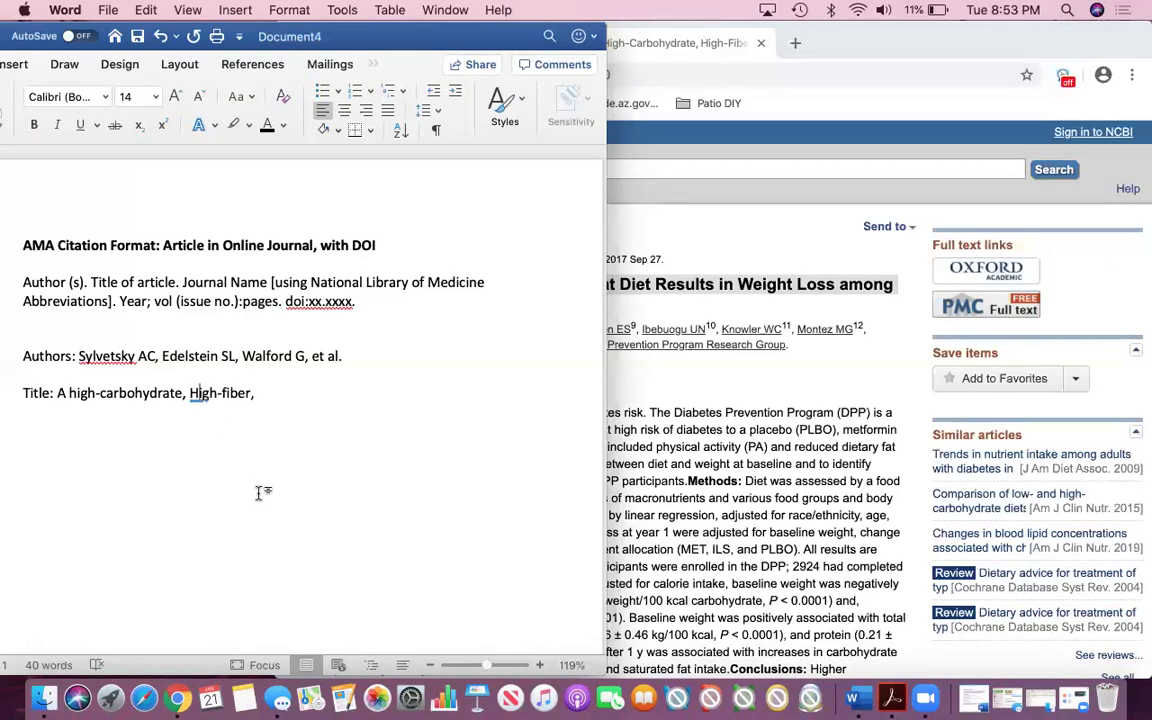
key("BackSpace")
type("h")
left_click(273, 393)
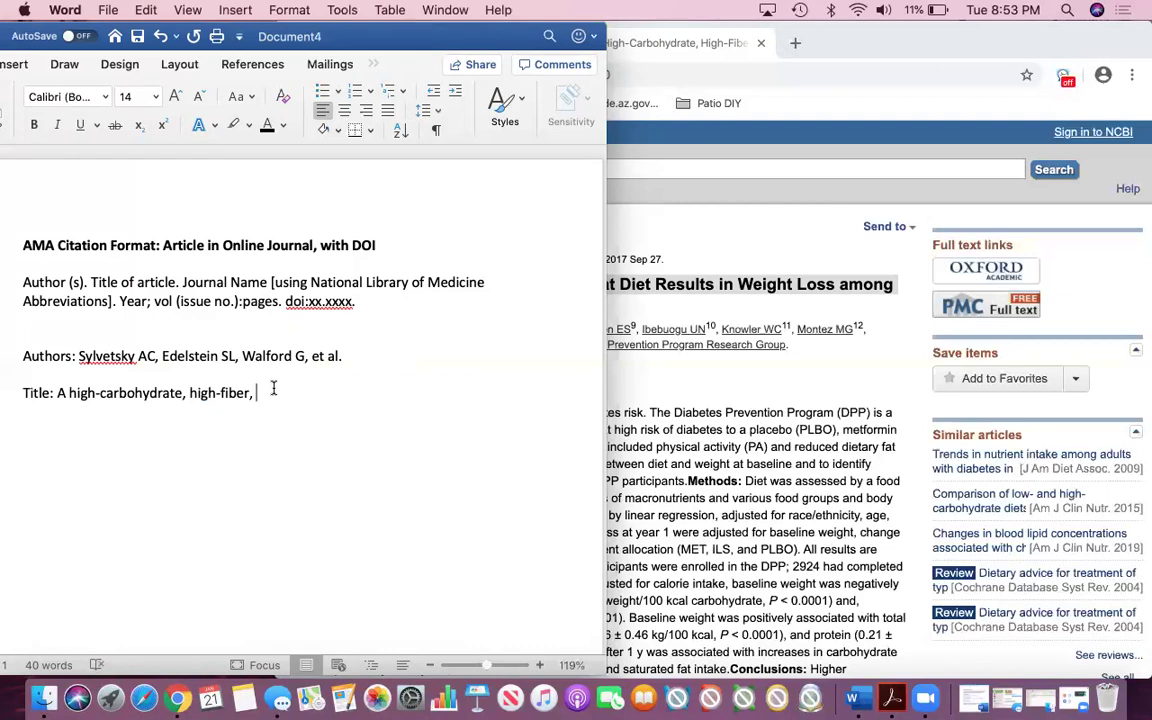
Step: Complete the title with "low-fat diet results in weight loss among adults at high risk for type 2 diabetes."
type("low-fat diet results in weight lo")
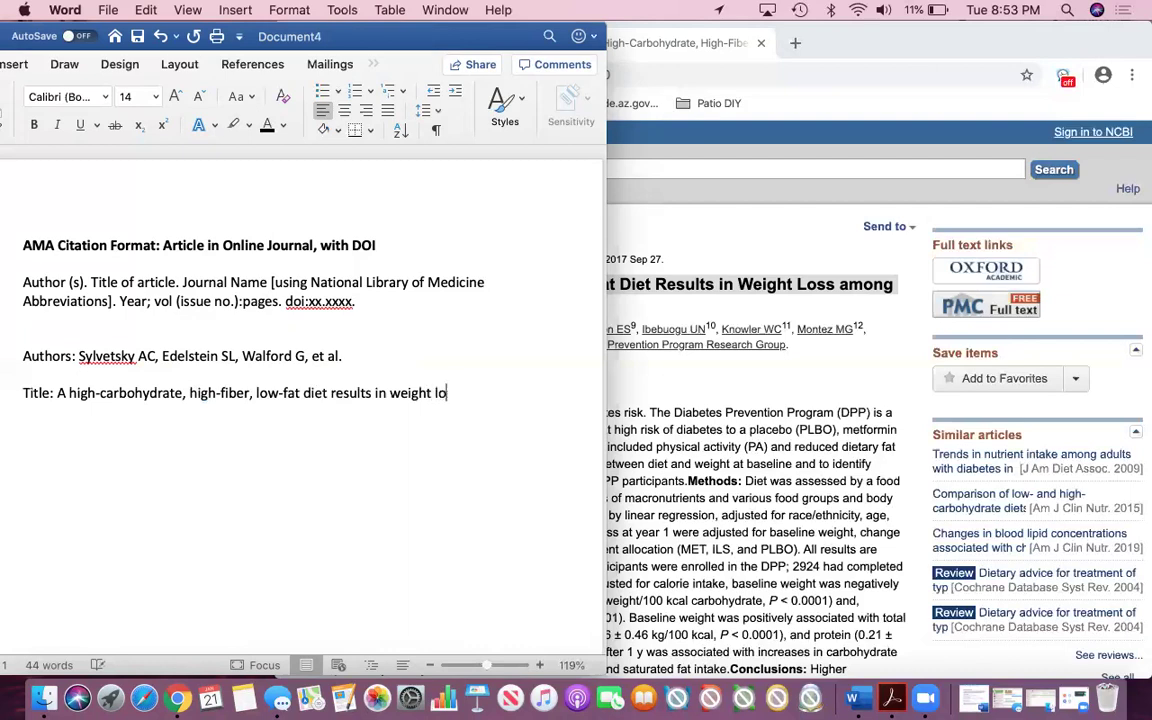
type("ss among aduts w")
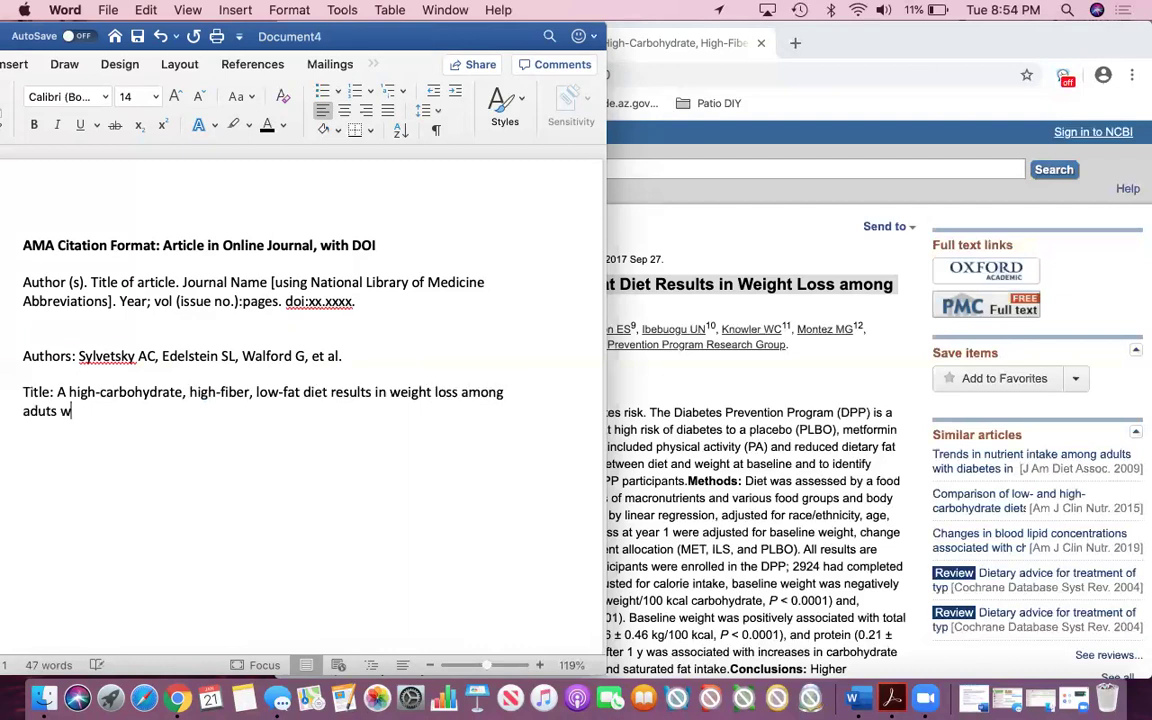
key("BackSpace")
type("at")
key("BackSpace")
key("BackSpace")
key("BackSpace")
key("BackSpace")
key("BackSpace")
type("lts at high risk for ")
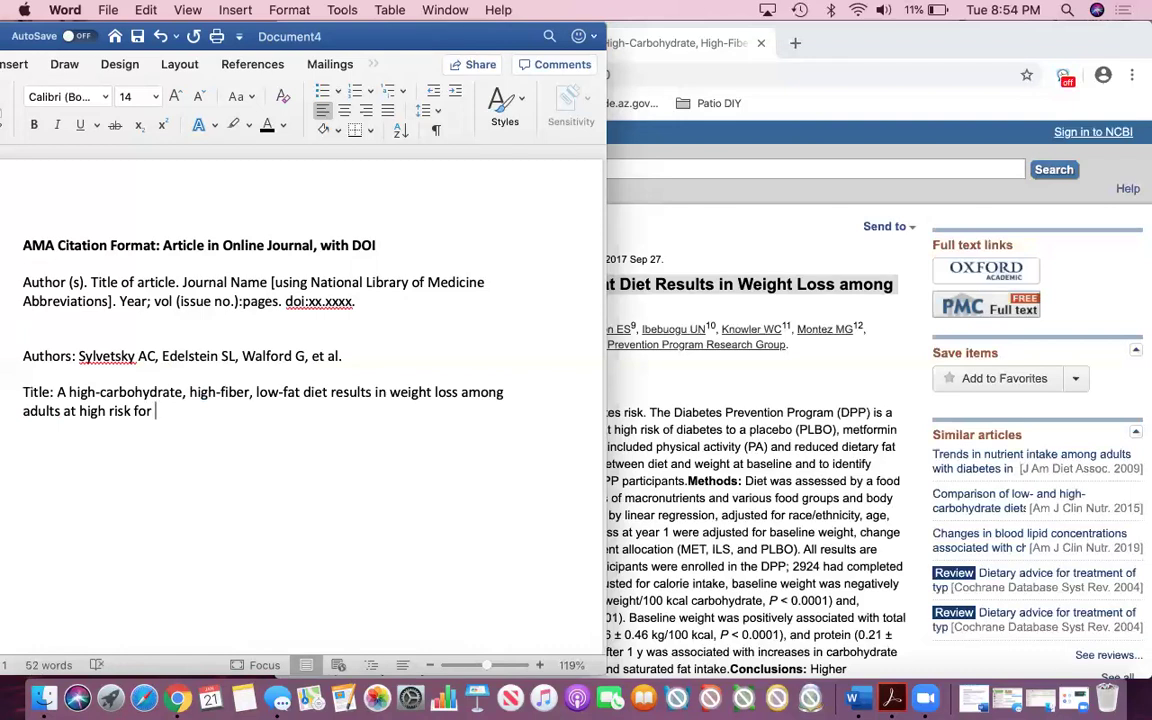
type("type 2 diabetes.")
Step: Add the label "Journal Name:" on a new line below the title, separated by a blank line
key("Return")
key("Return")
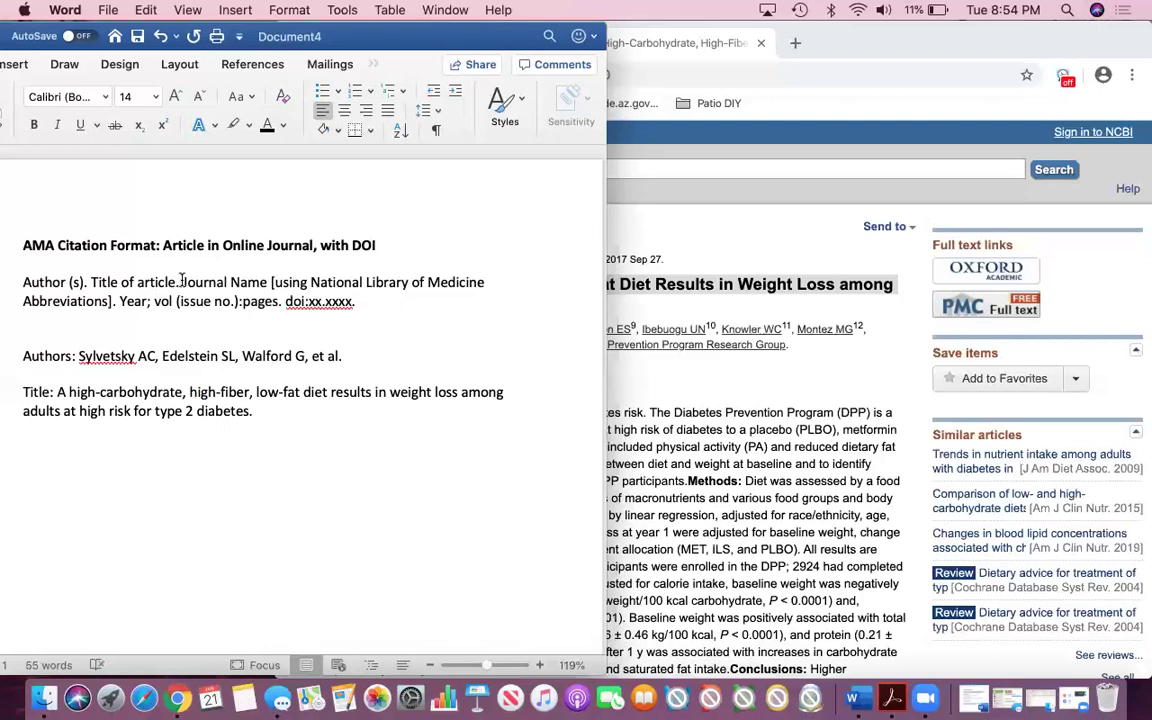
type("Journal Name")
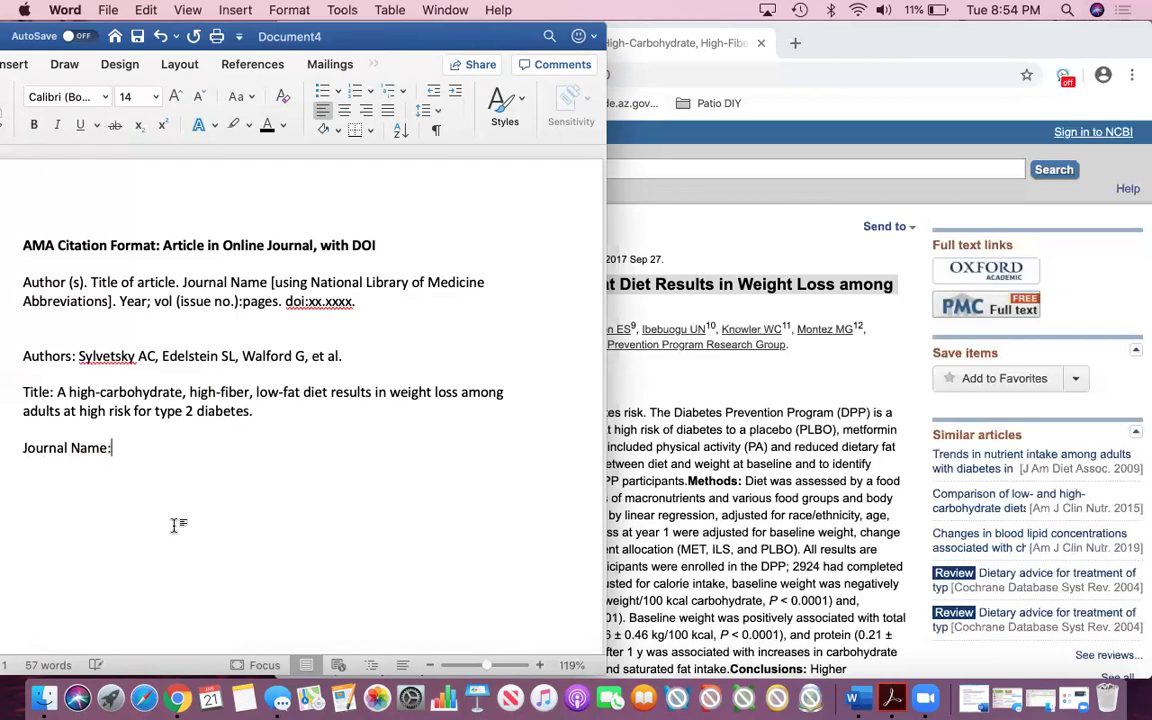
type(":")
Step: Open the article's Oxford Academic full-text page from PubMed and examine its header for the journal's full name
left_click(788, 394)
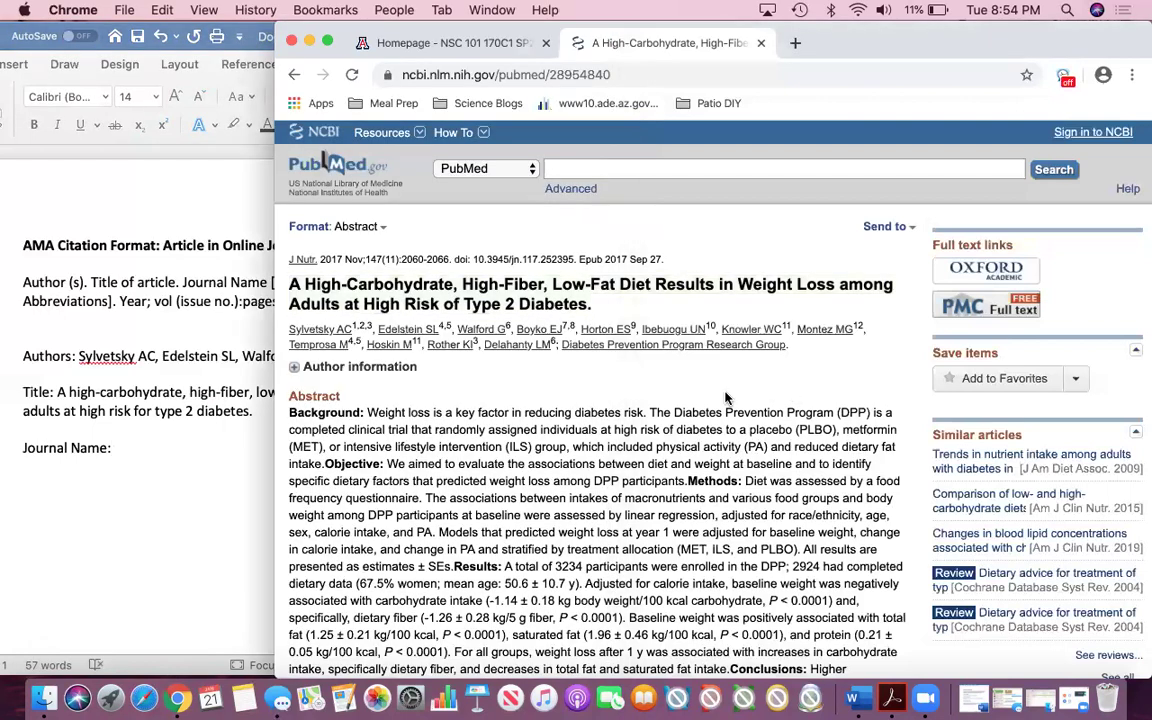
left_click(958, 281)
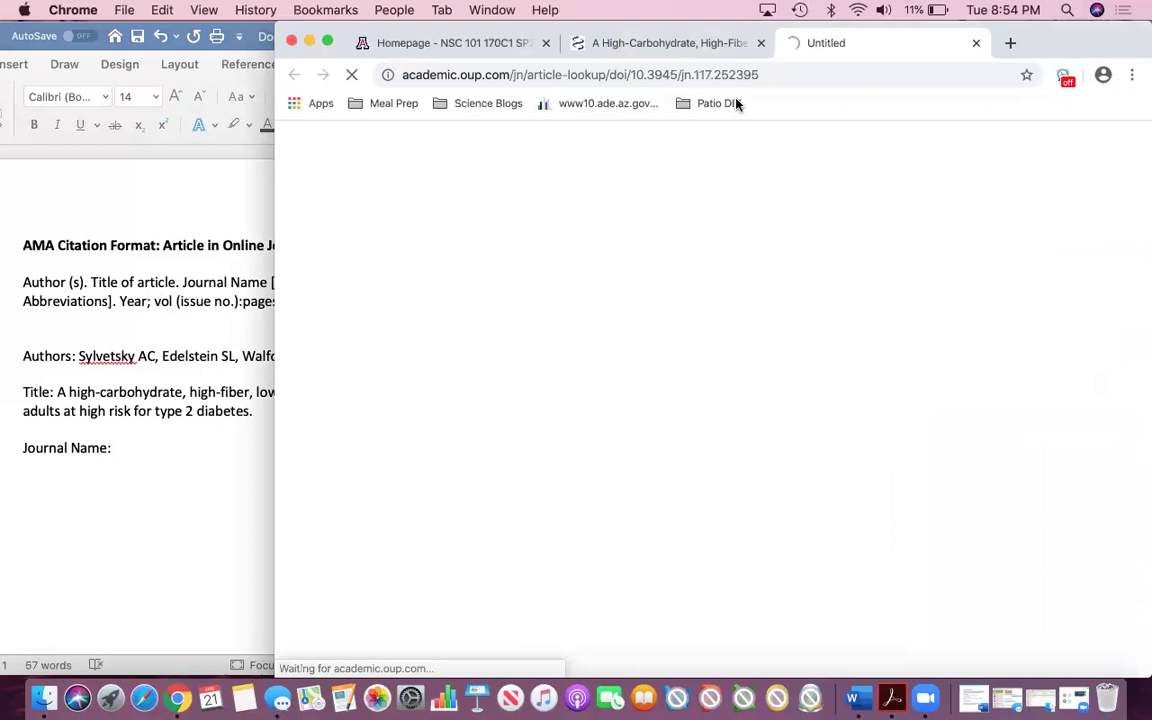
left_click(728, 43)
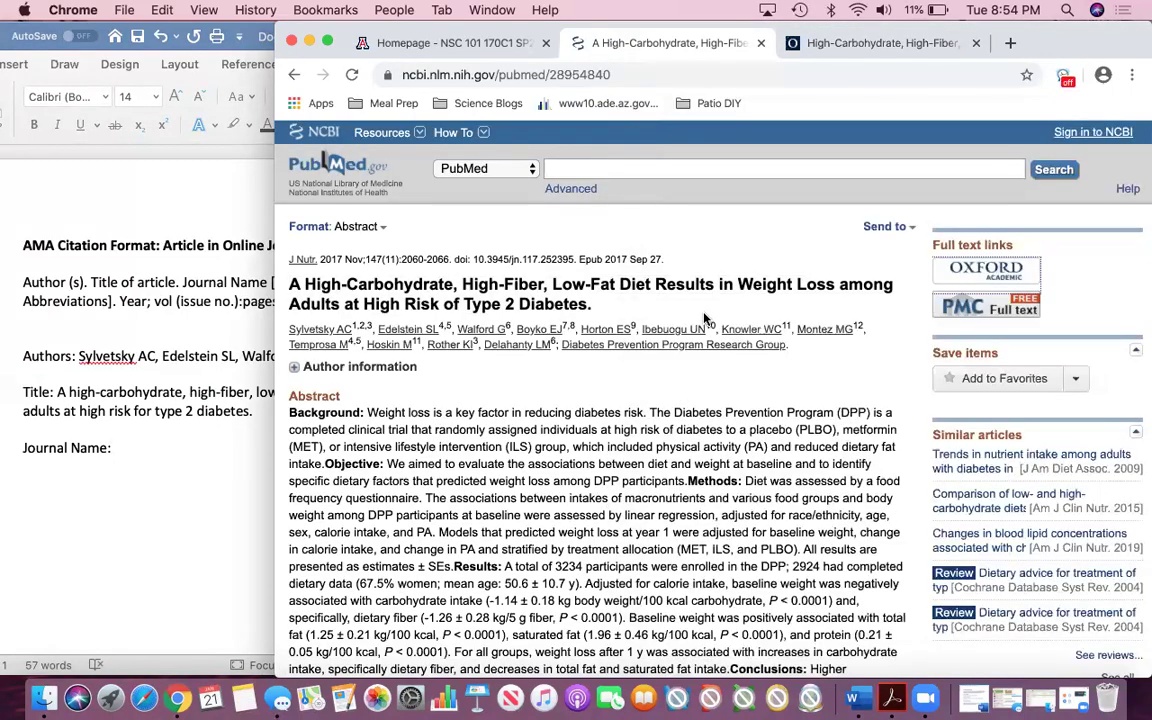
scroll(704, 319, "down", 5)
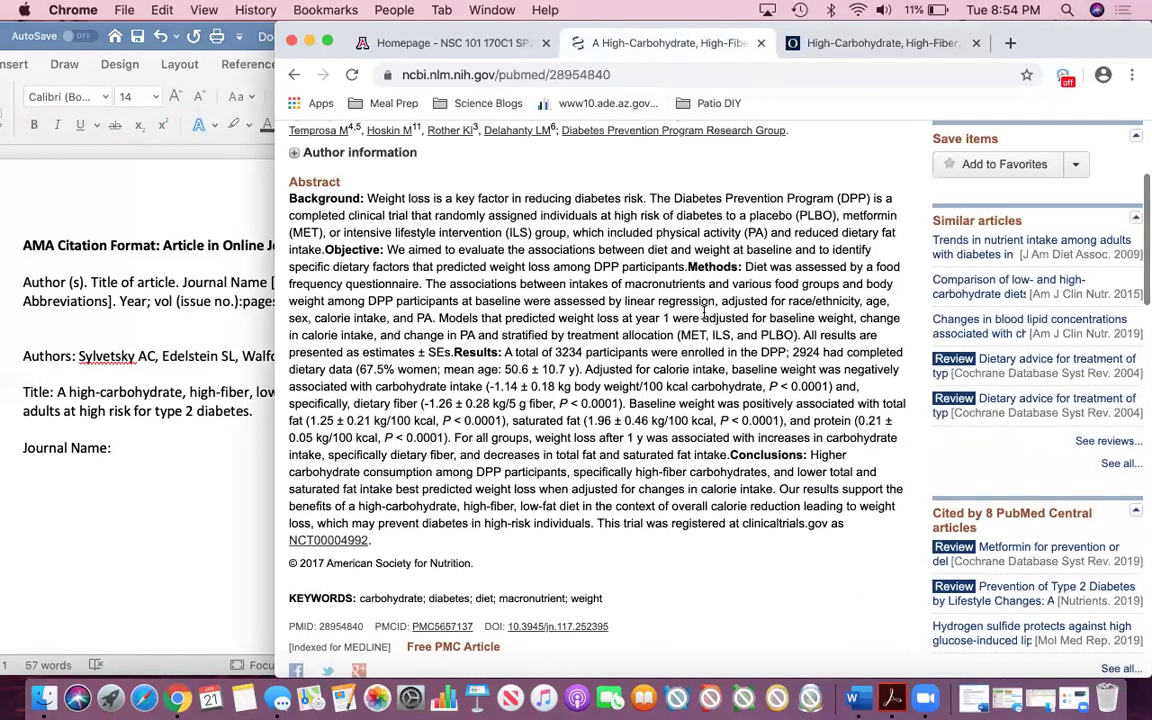
scroll(704, 312, "up", 4)
scroll(704, 313, "up", 1)
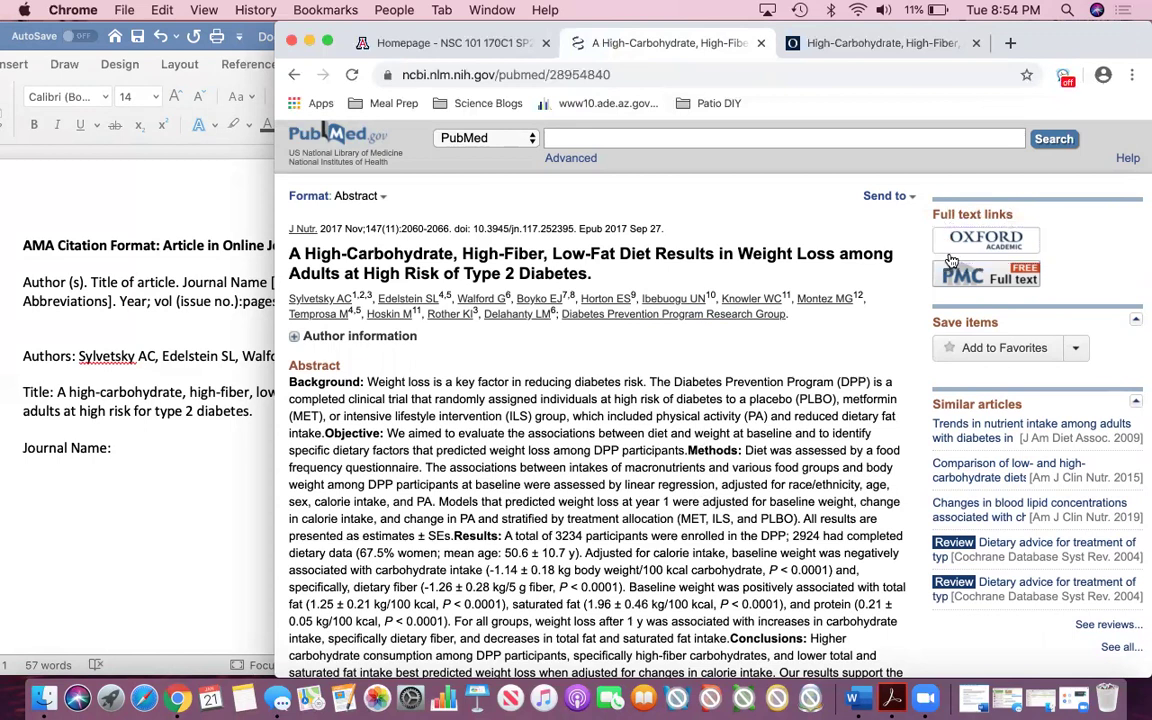
left_click(860, 43)
mouse_move(700, 380)
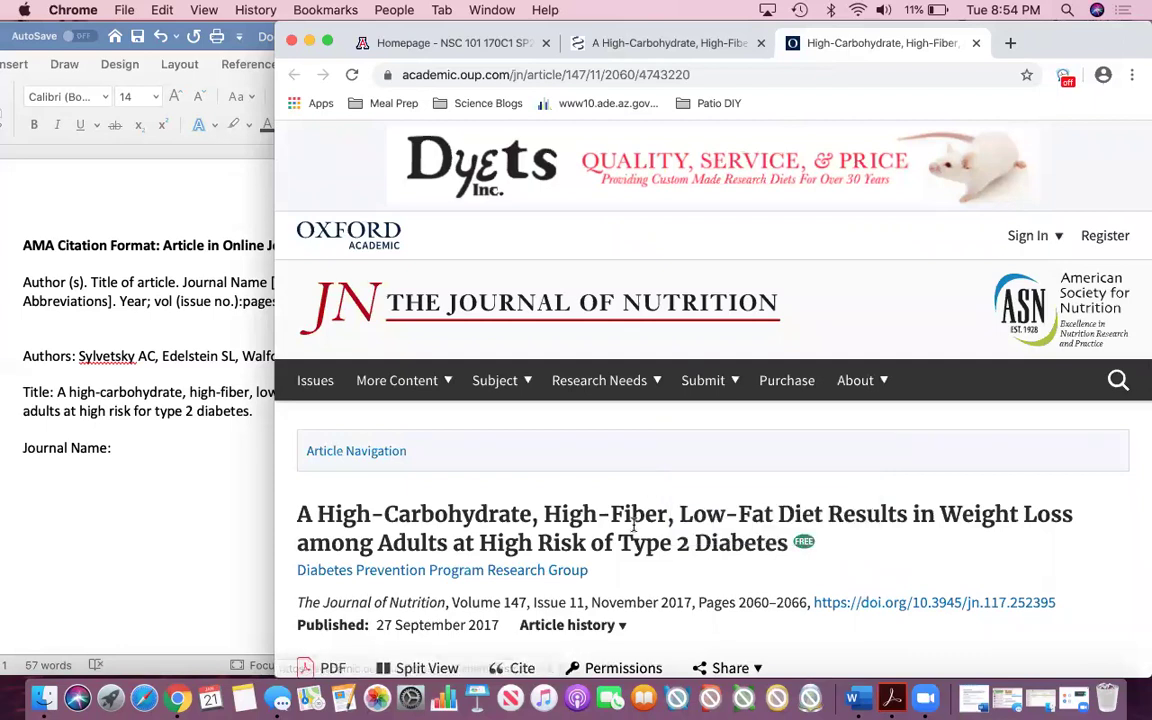
scroll(632, 524, "down", 3)
scroll(633, 524, "up", 1)
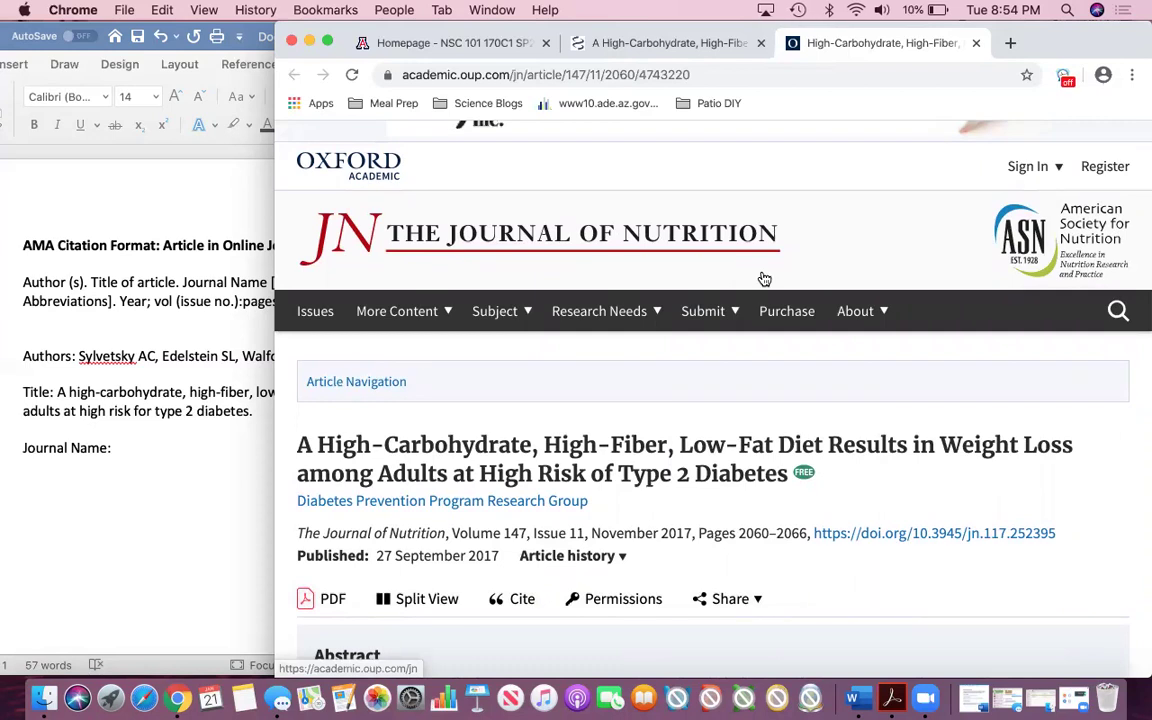
Step: Check the template's journal abbreviation rule against the abbreviation on the PubMed record, and return to the Journal Name line in Word
left_click(156, 295)
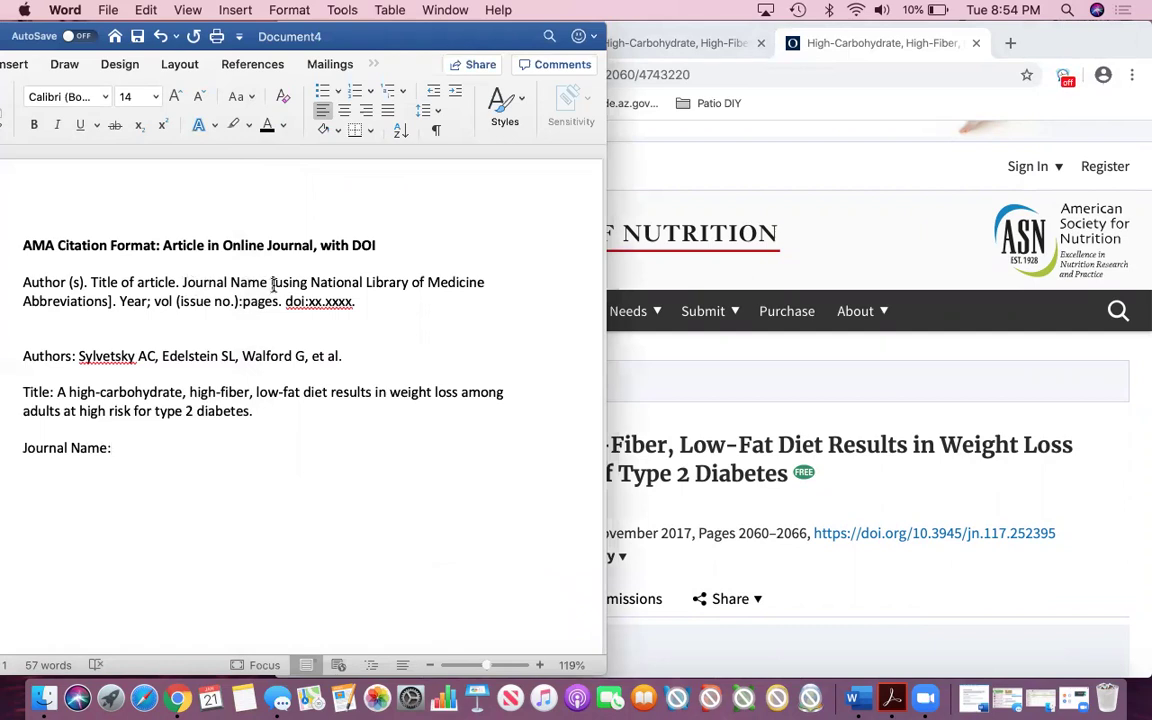
left_click_drag(273, 284, 110, 301)
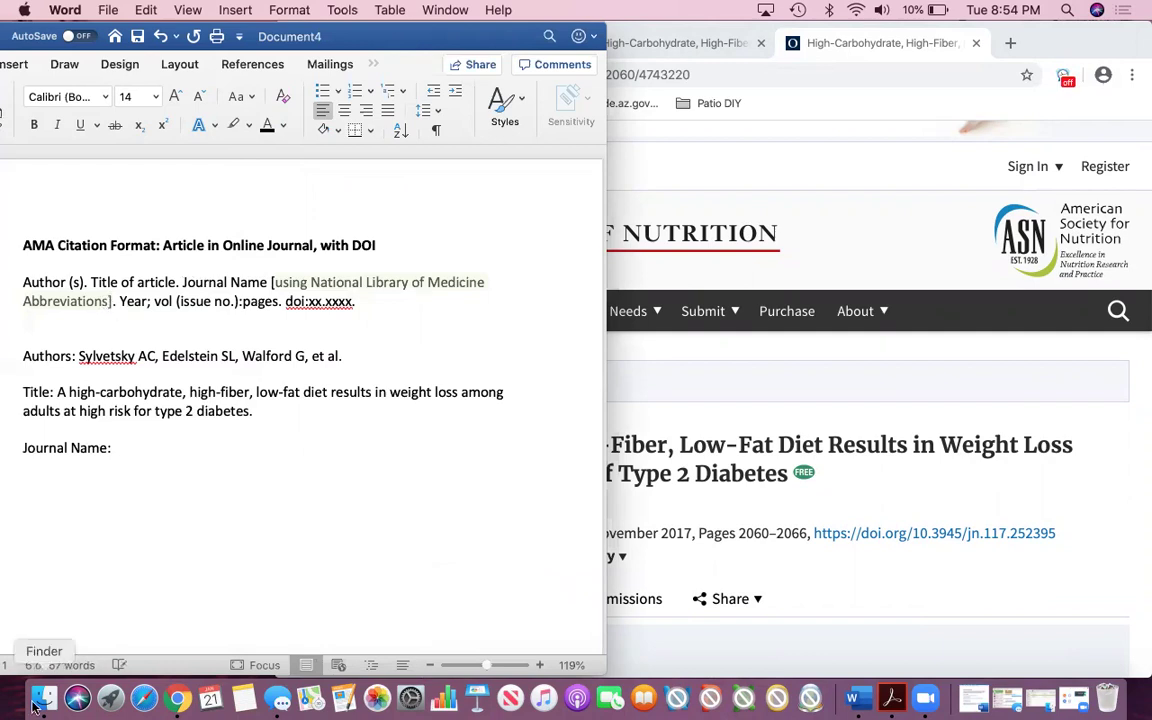
left_click(846, 344)
left_click(586, 42)
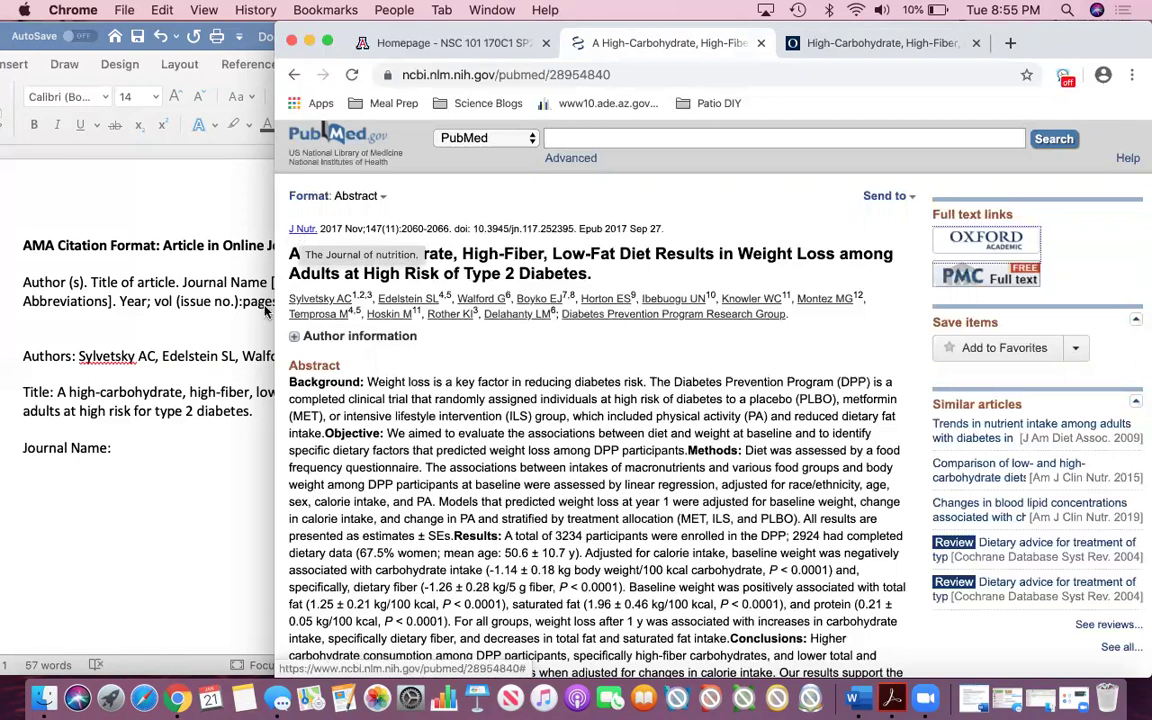
left_click(192, 456)
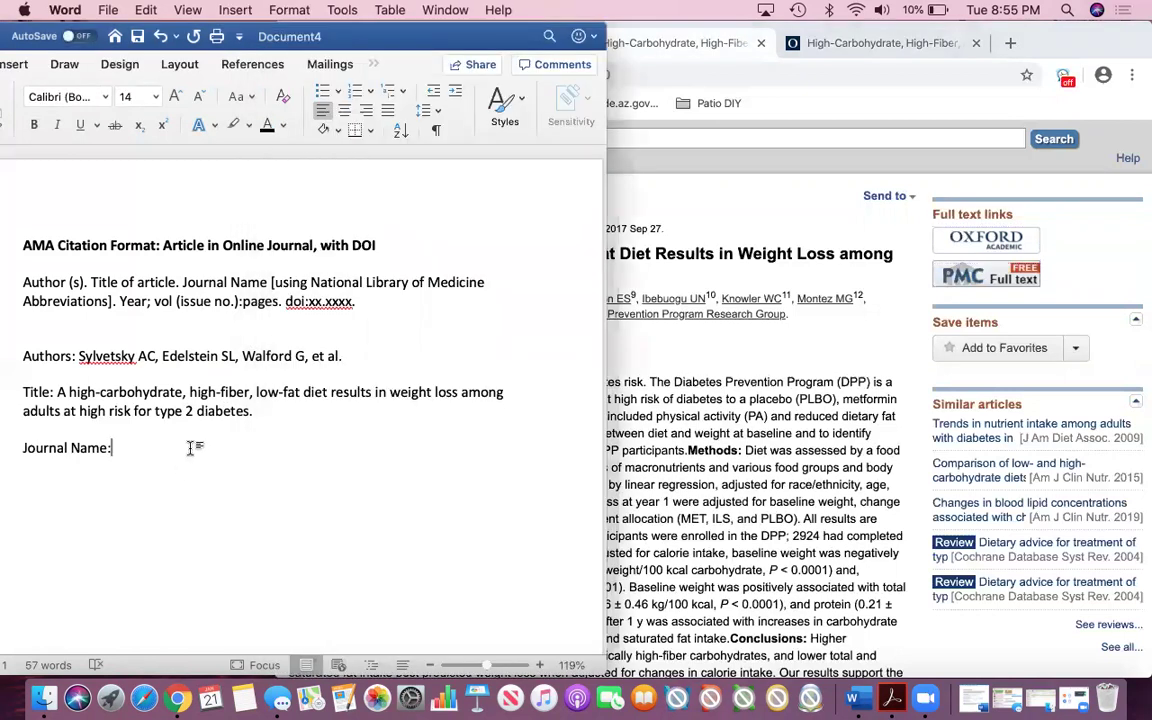
Step: Enter the journal abbreviation "J Nutr." after the Journal Name label and start a new line below, separated by a blank line
type("J nu")
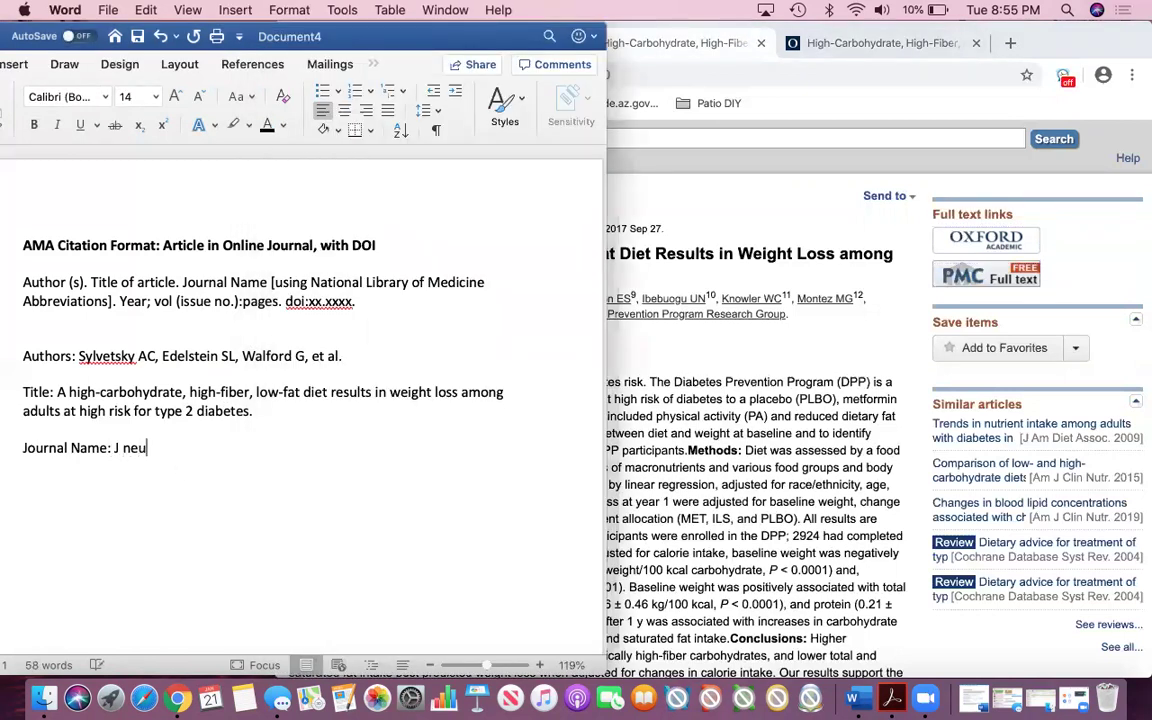
key("BackSpace")
type("u")
key("BackSpace")
key("BackSpace")
type("Nutr.")
key("Return")
key("Return")
Step: Bring up the article's Oxford Academic page and place it beside the Word document with the publication details in view
left_click(865, 44)
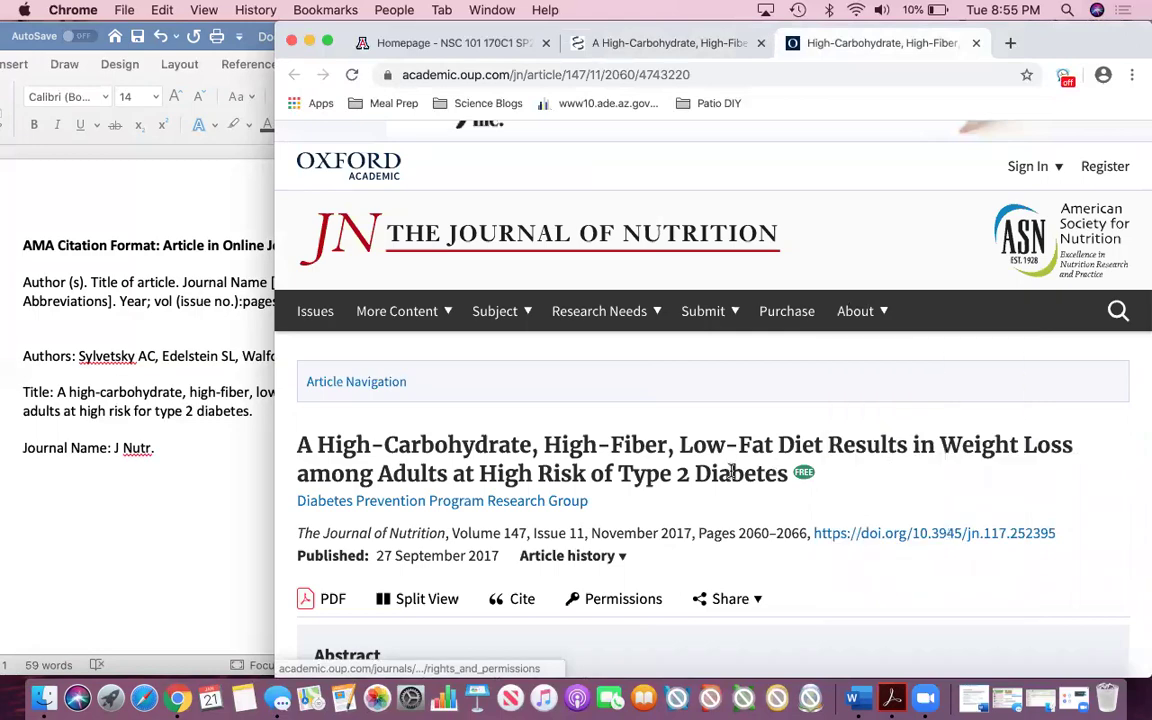
scroll(733, 472, "down", 5)
scroll(730, 476, "up", 1)
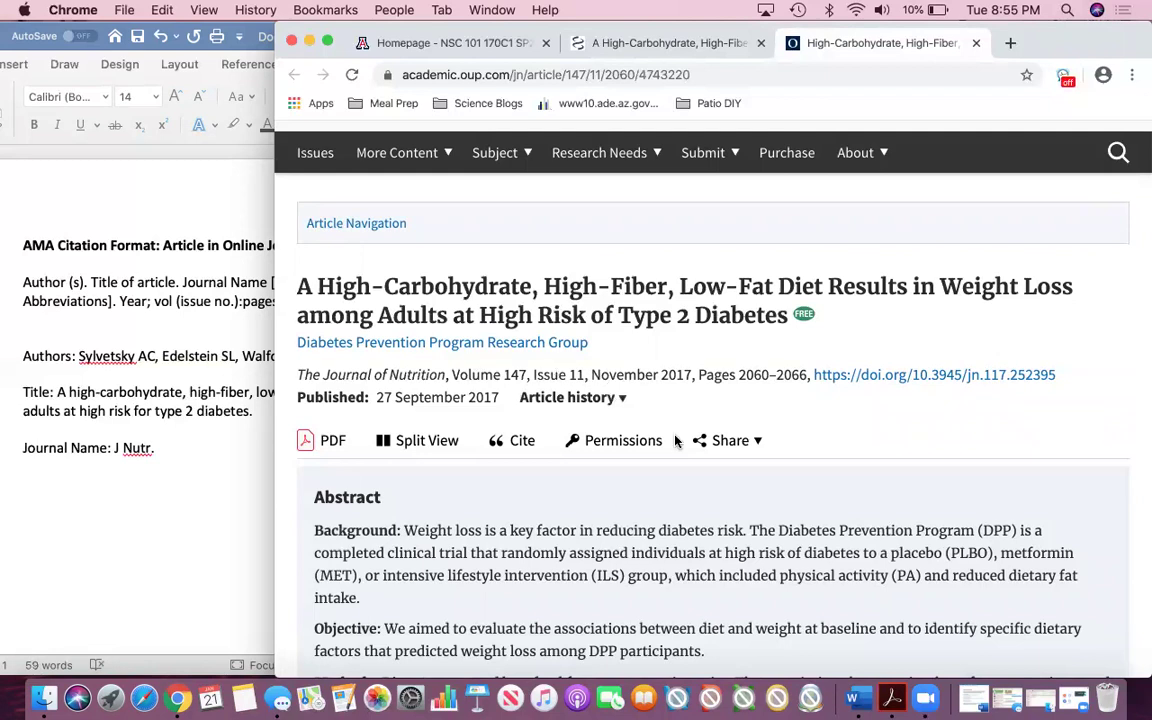
left_click_drag(663, 26, 1040, 10)
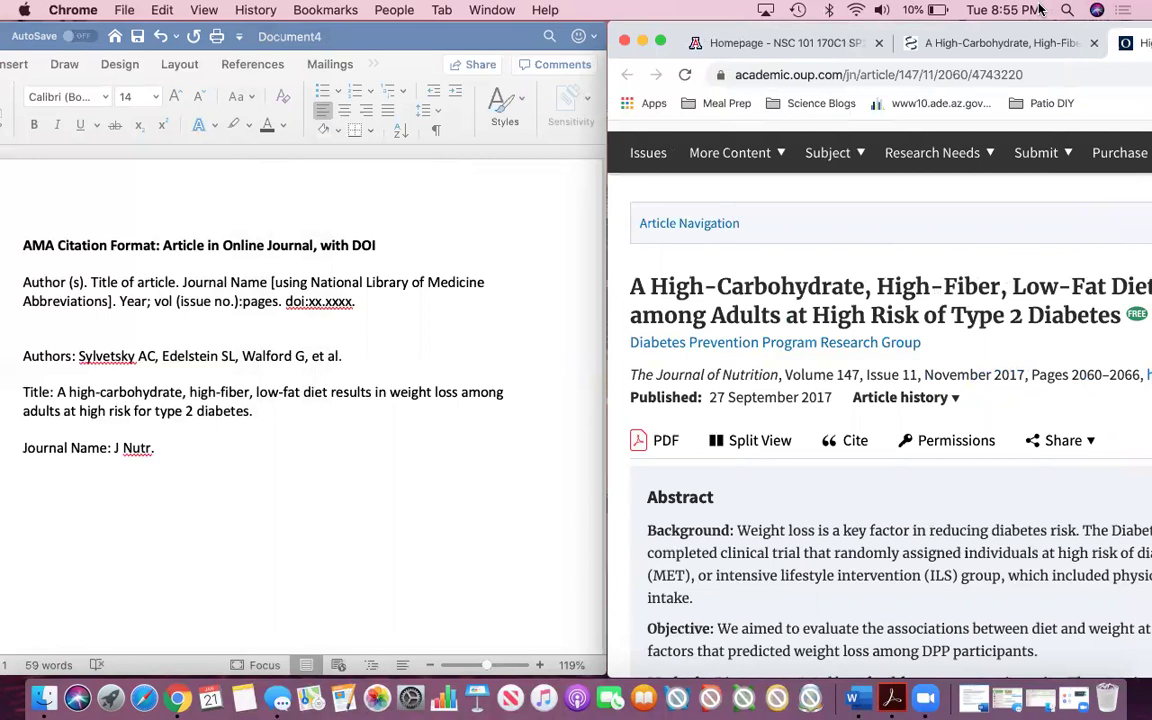
Step: Add the line "Year: 2017" below the Journal Name line in Word
left_click(383, 461)
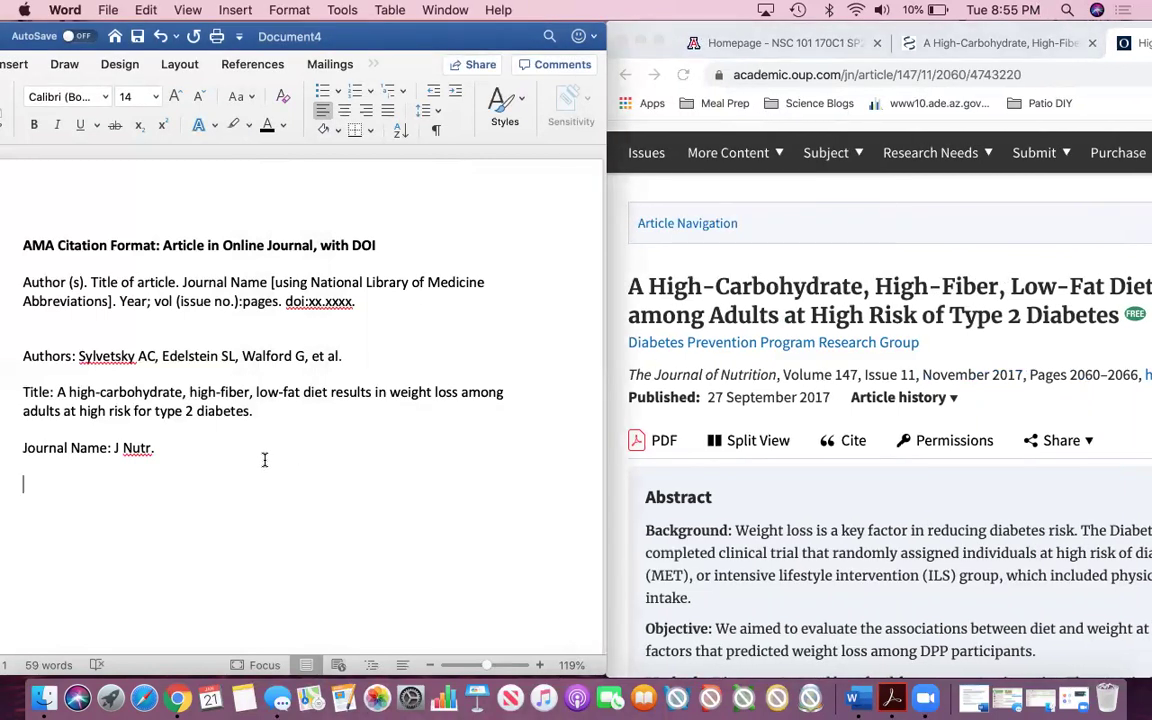
type("Year: 2017")
key("Return")
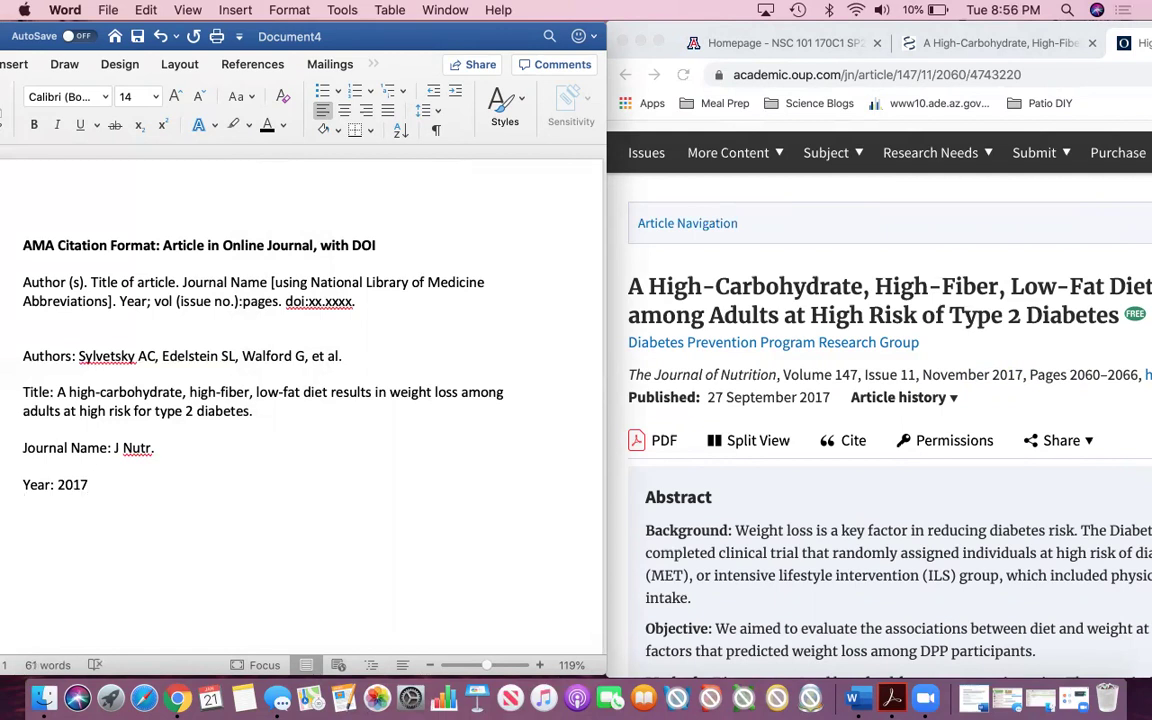
Step: Add the lines "Volume: 147" and "Issue: 11" below the year, separated by blank lines
left_click(171, 301)
type("Volume:")
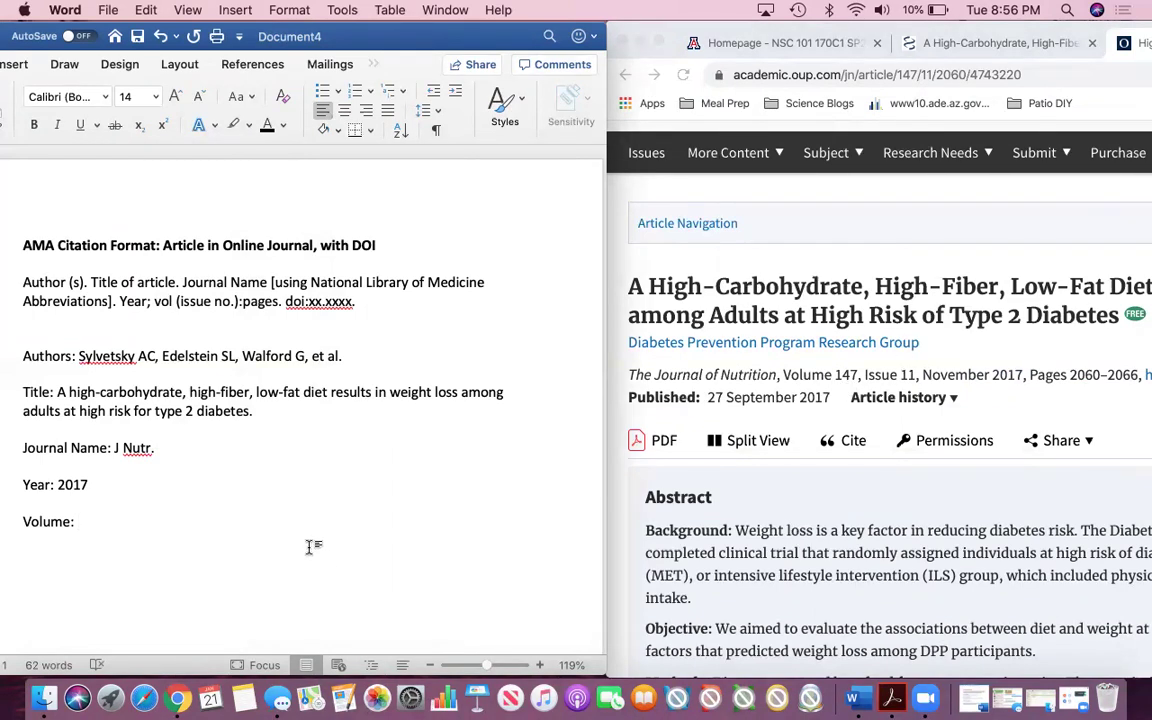
type(" 147")
type("Issue: ")
type("11")
key("Return")
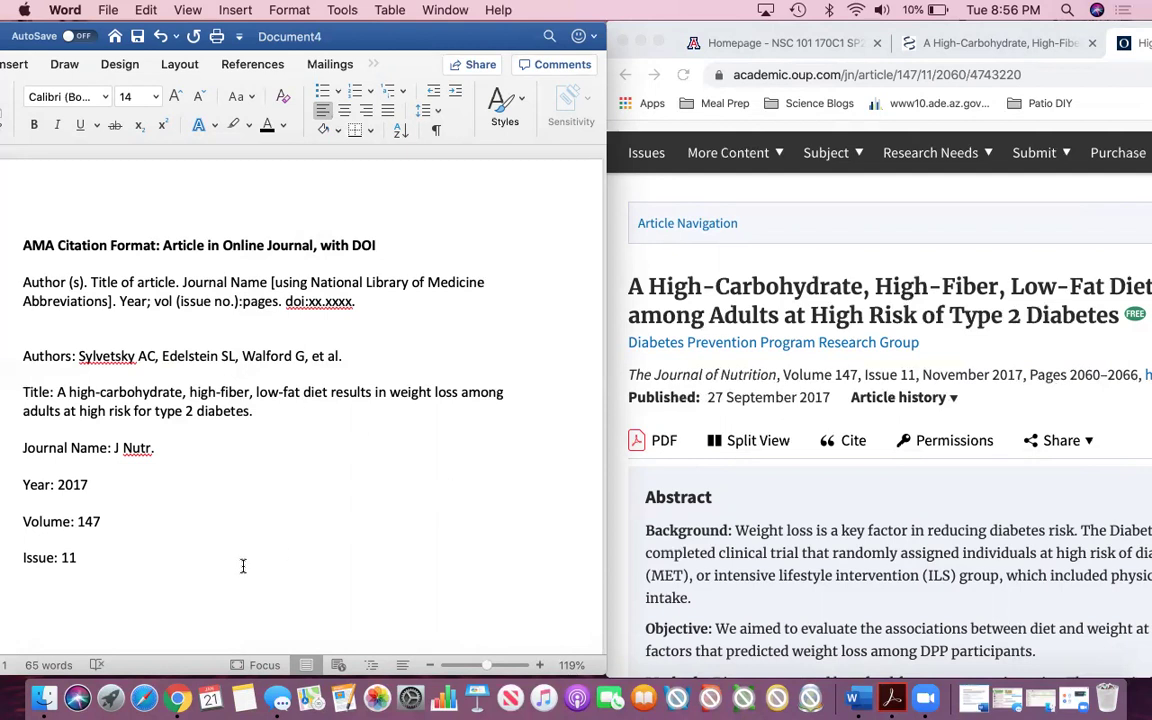
Step: Add the line "Pages: 2060-2066" below the issue number
type("Pages: 2060-")
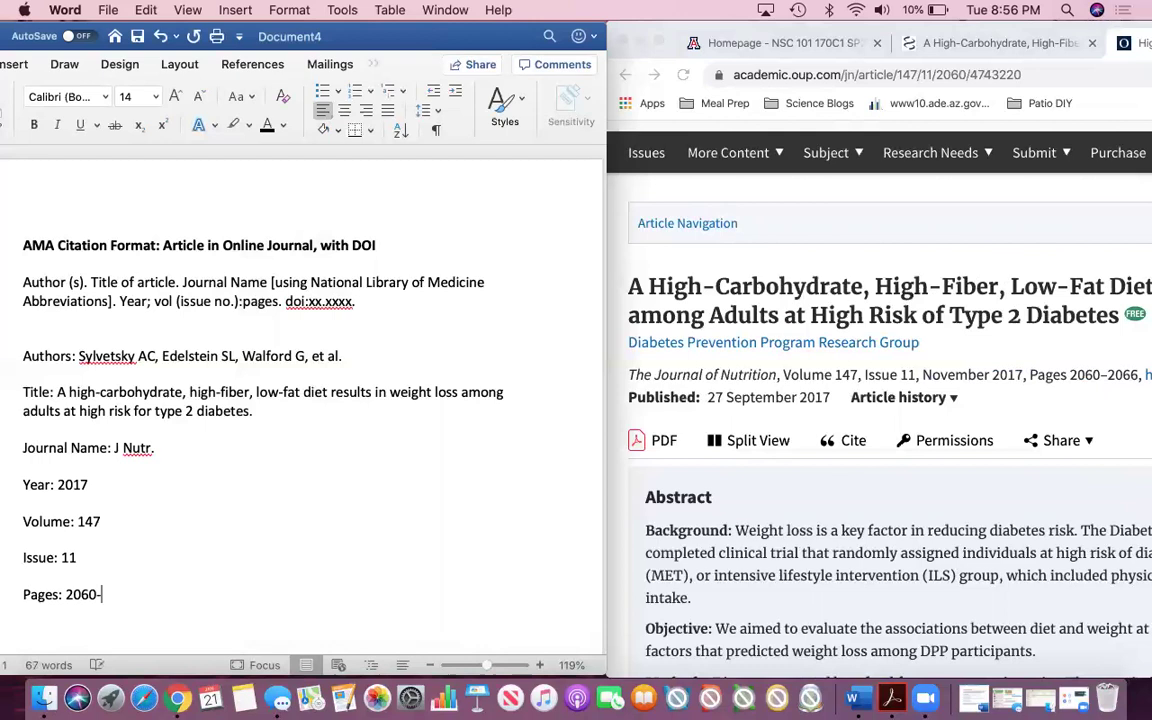
type("2066")
key("Return")
left_click(286, 318)
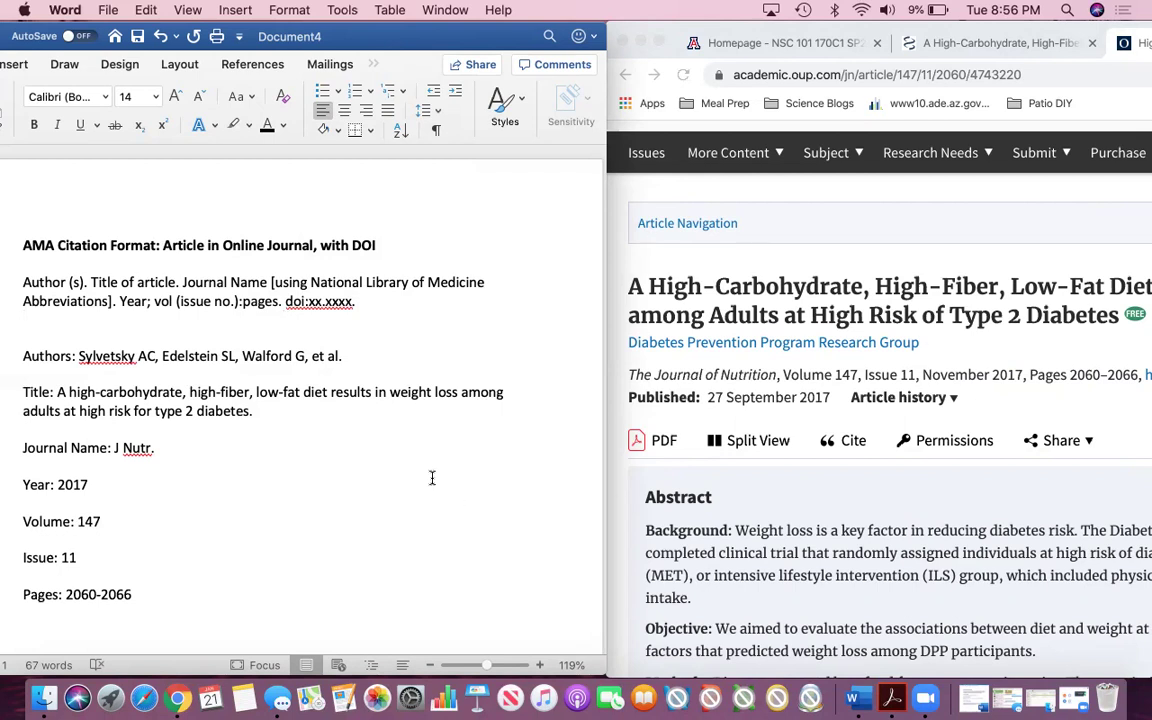
Step: Locate the DOI on the article's Oxford Academic and PubMed pages, and add the label "Doi:" below the Pages line in Word
scroll(432, 478, "down", 2)
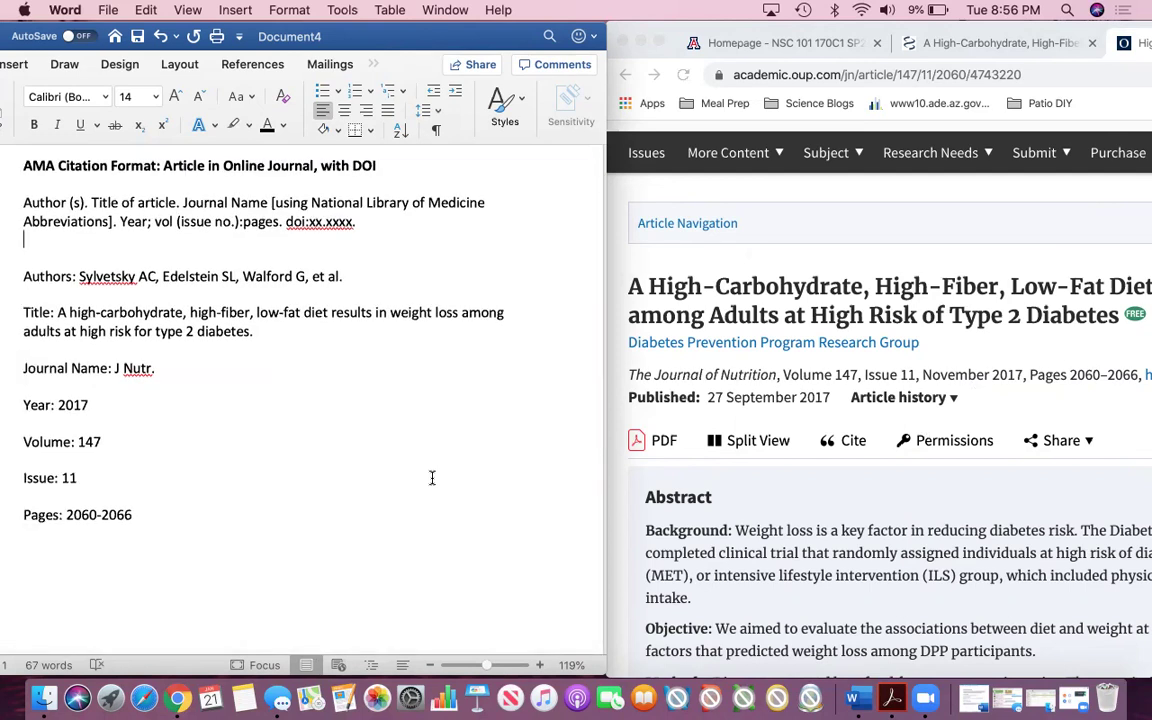
left_click(298, 538)
left_click(858, 310)
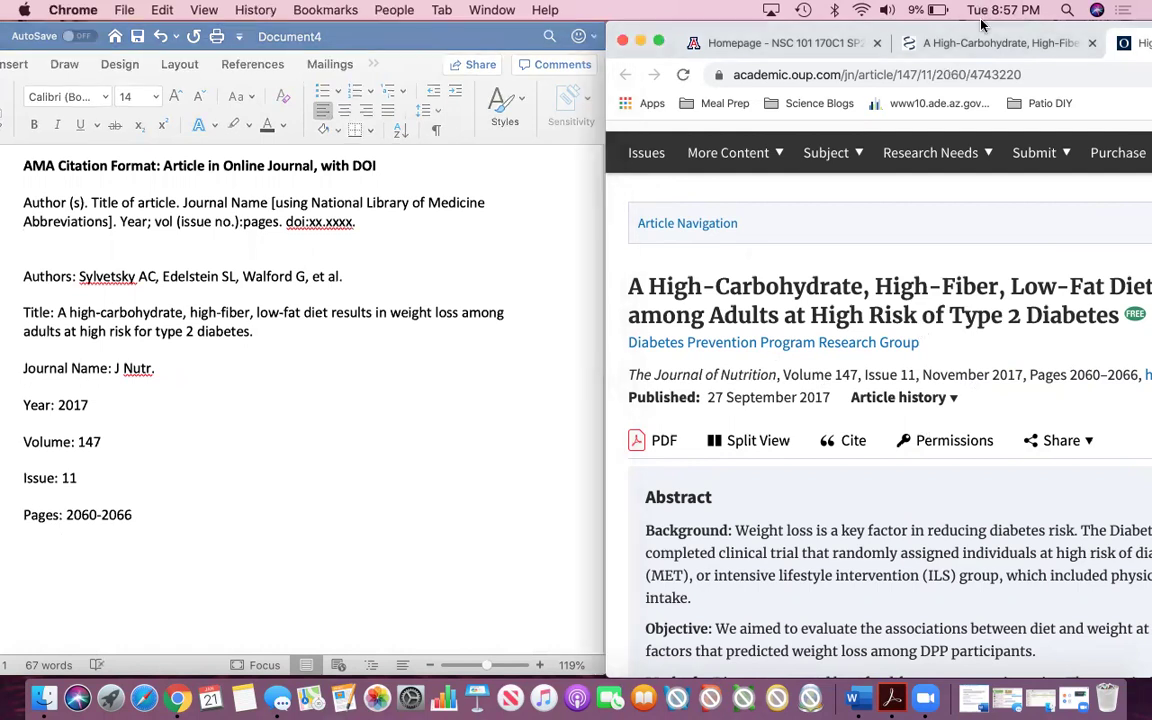
left_click_drag(982, 27, 683, 9)
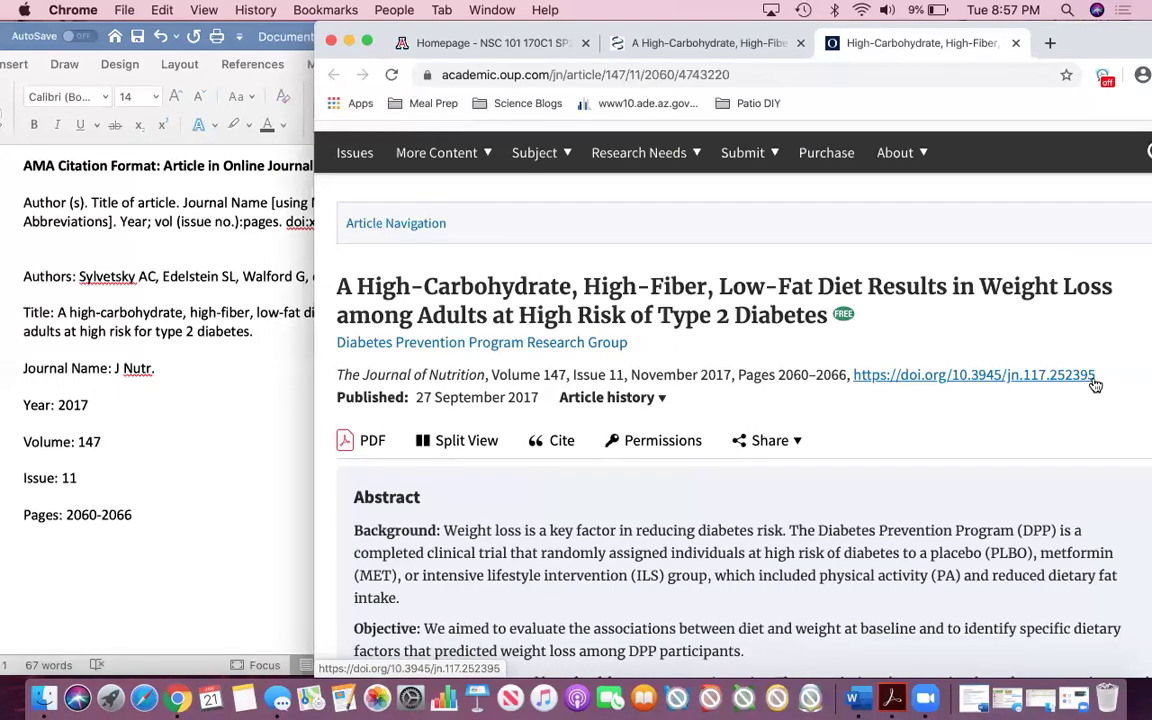
left_click(715, 43)
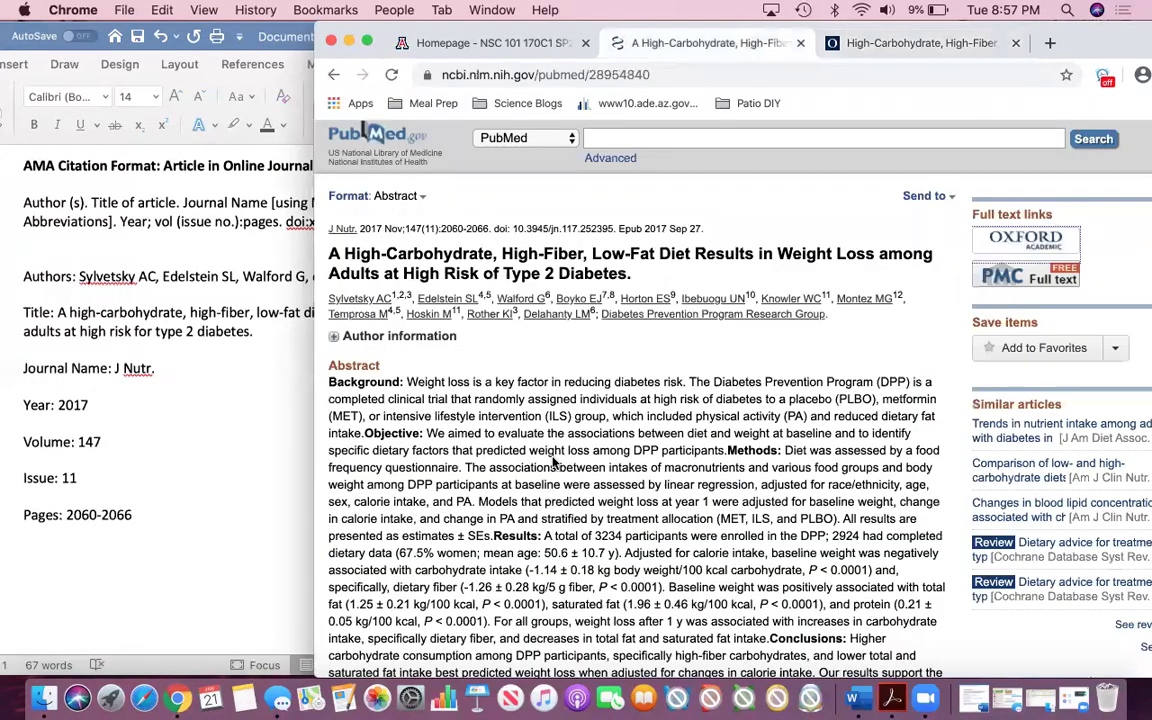
scroll(551, 481, "down", 5)
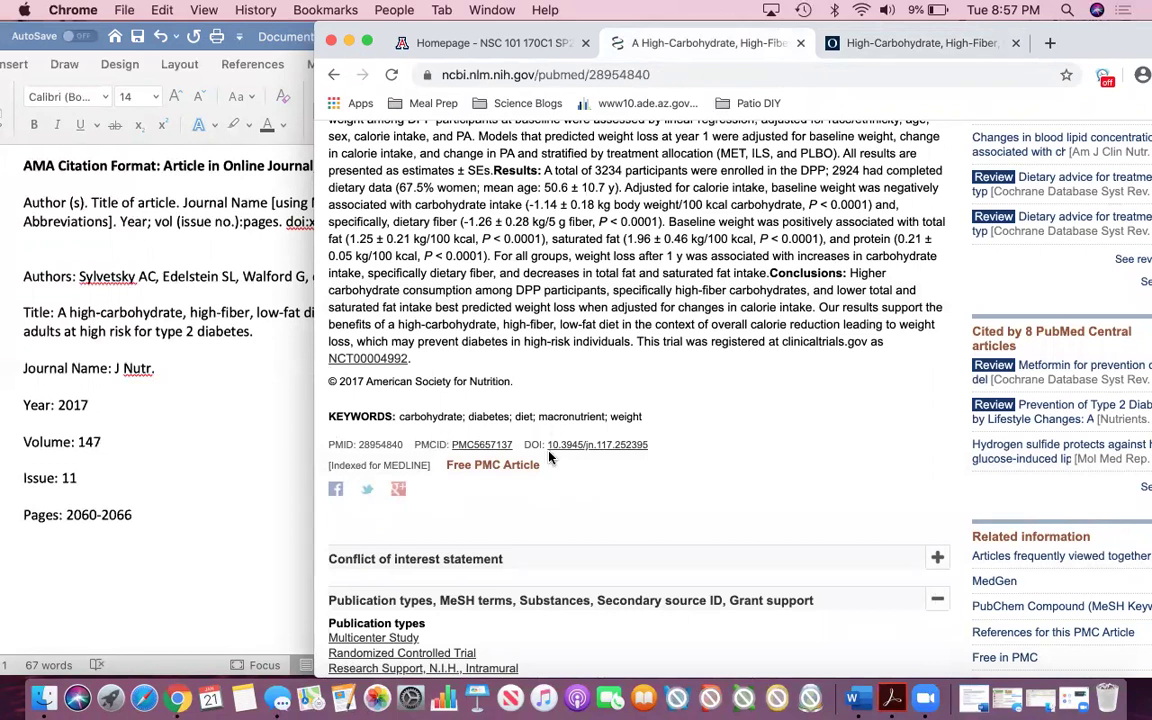
left_click(122, 534)
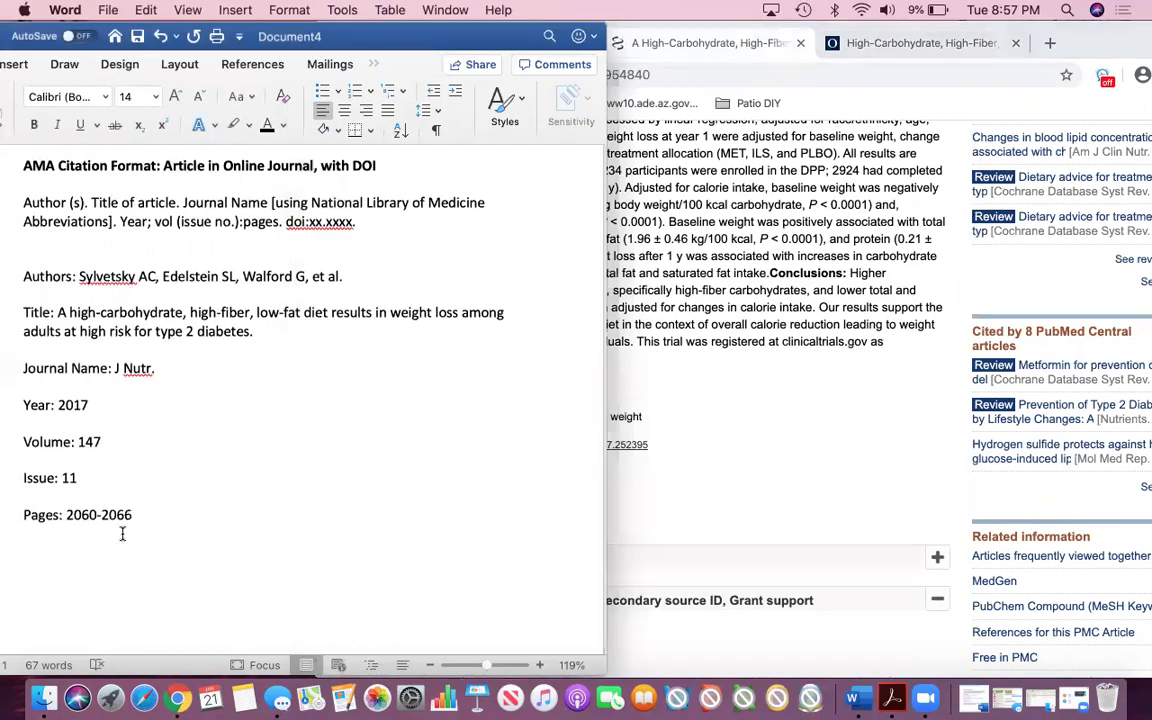
type("Doi:")
Step: Copy the DOI 10.3945/jn.117.252395 from the PubMed record and paste it after the Doi label, matching the destination formatting
left_click(787, 371)
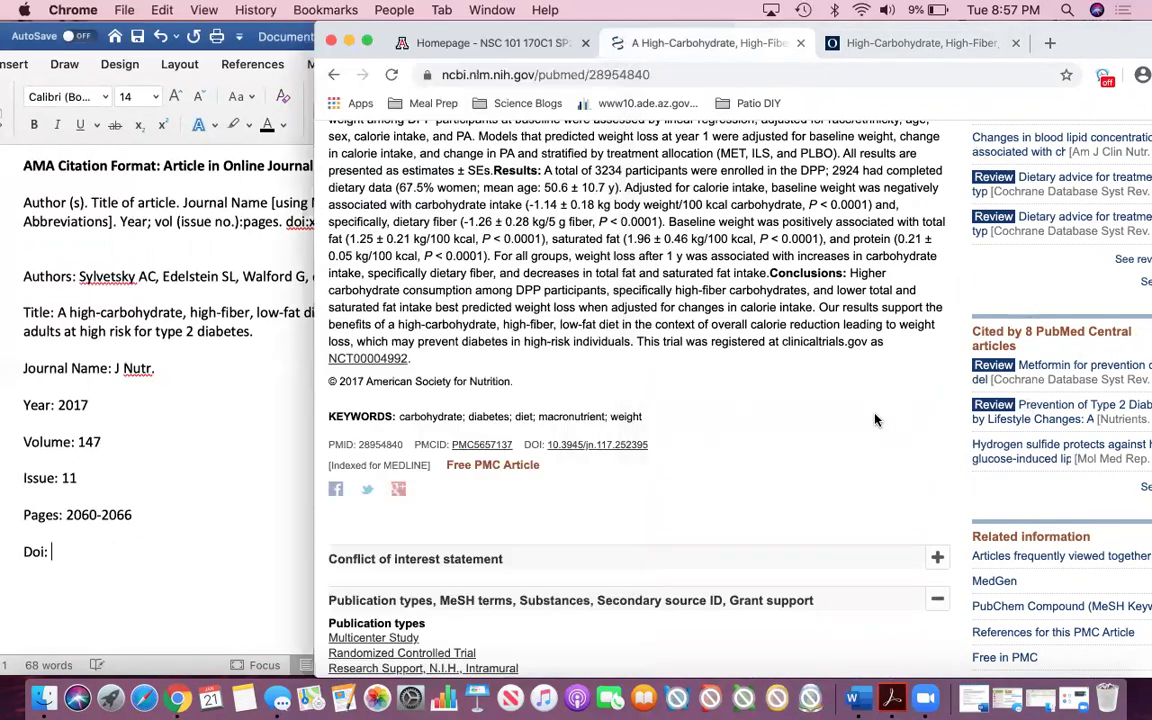
right_click(562, 444)
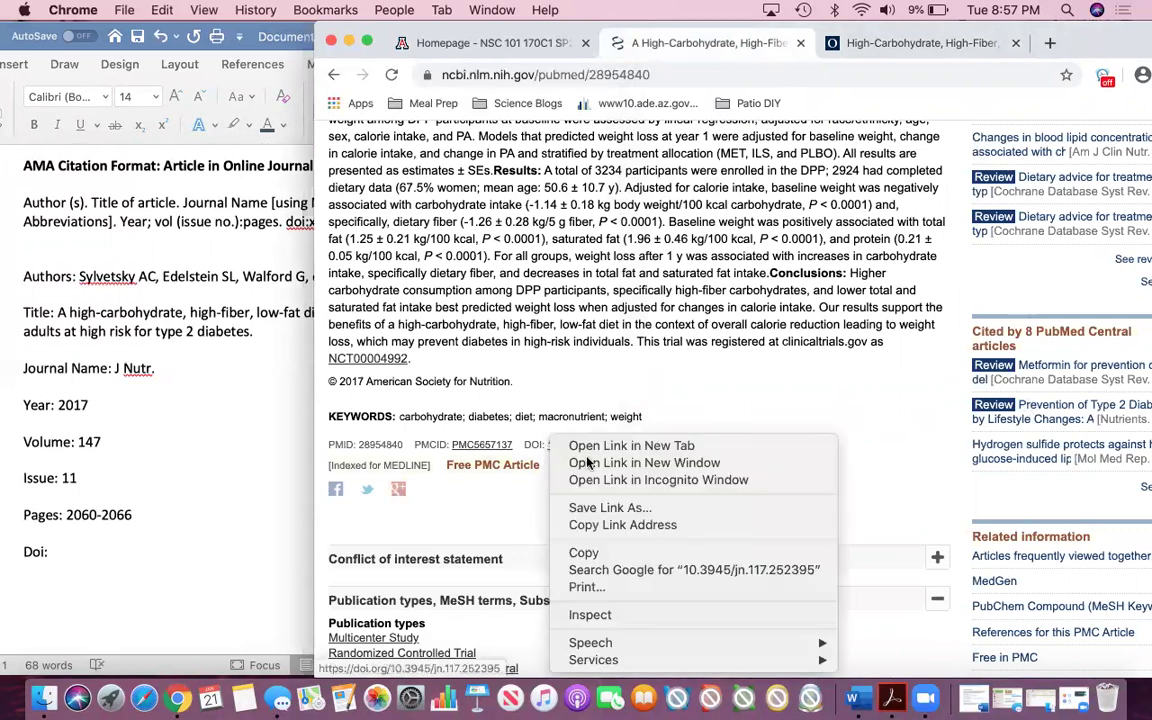
left_click(613, 552)
left_click(66, 551)
right_click(77, 551)
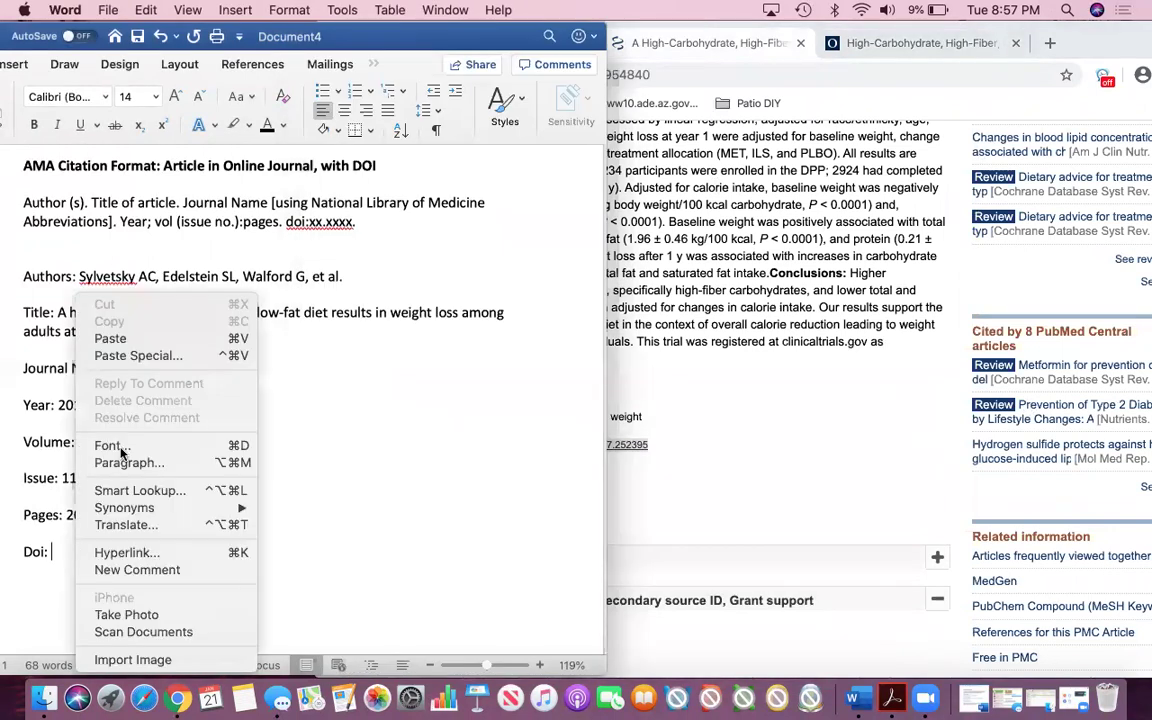
left_click(110, 338)
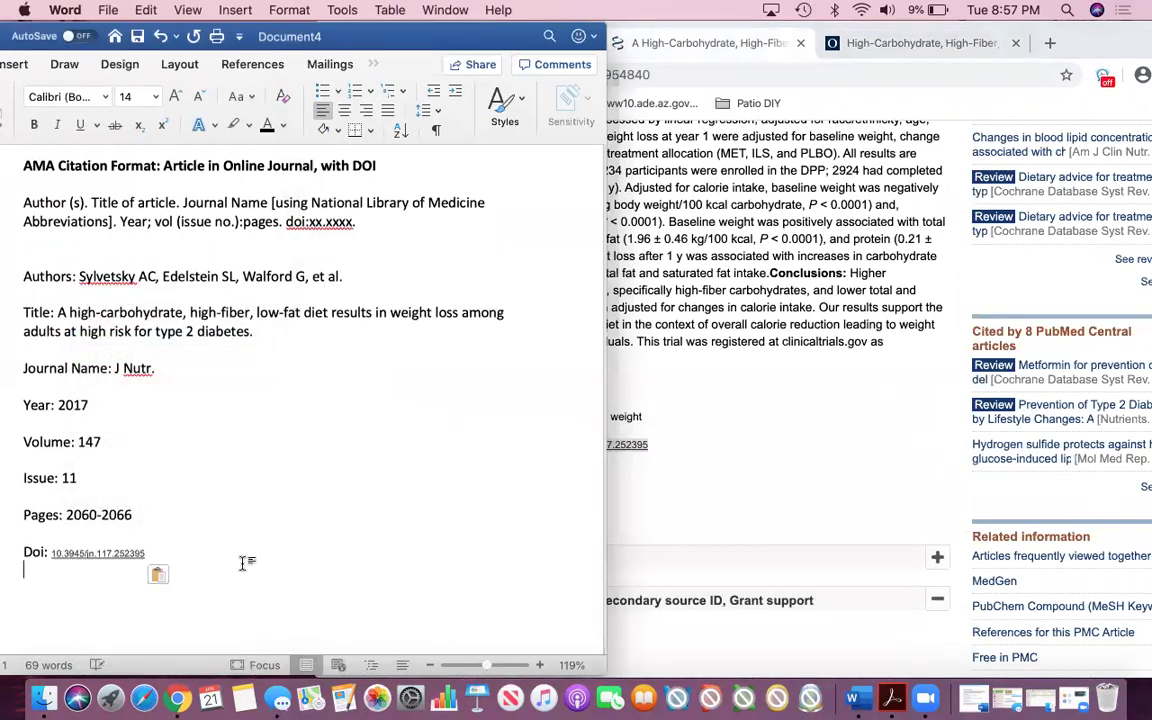
left_click(159, 574)
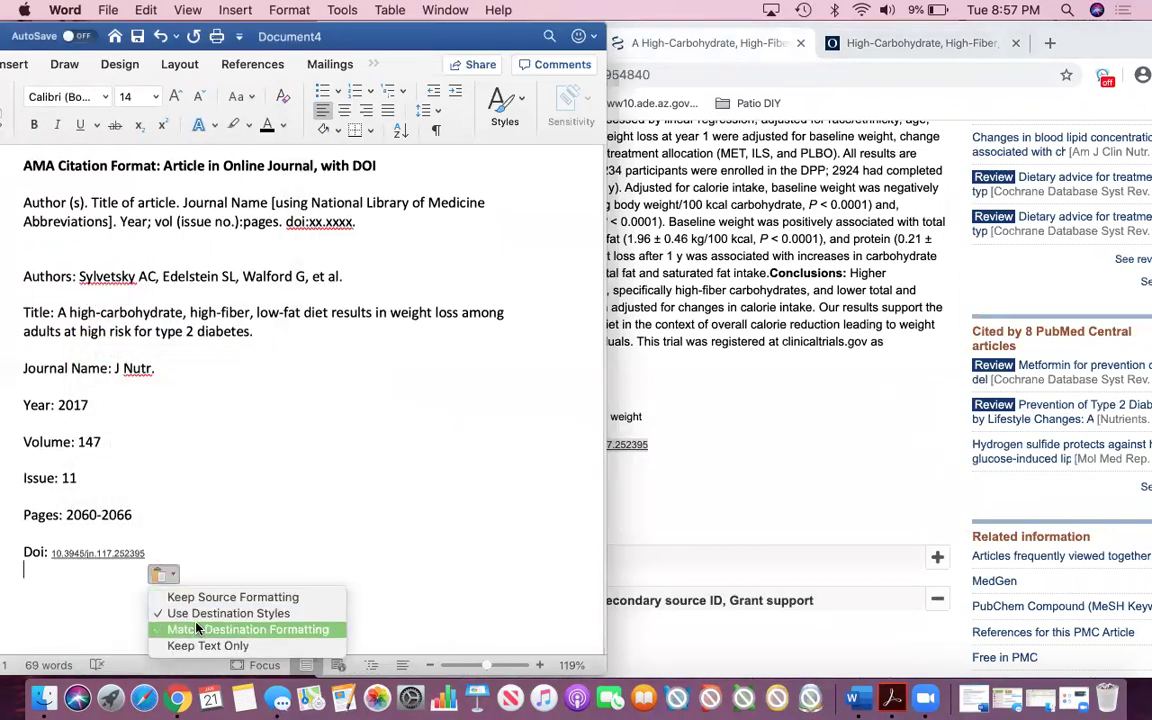
left_click(197, 629)
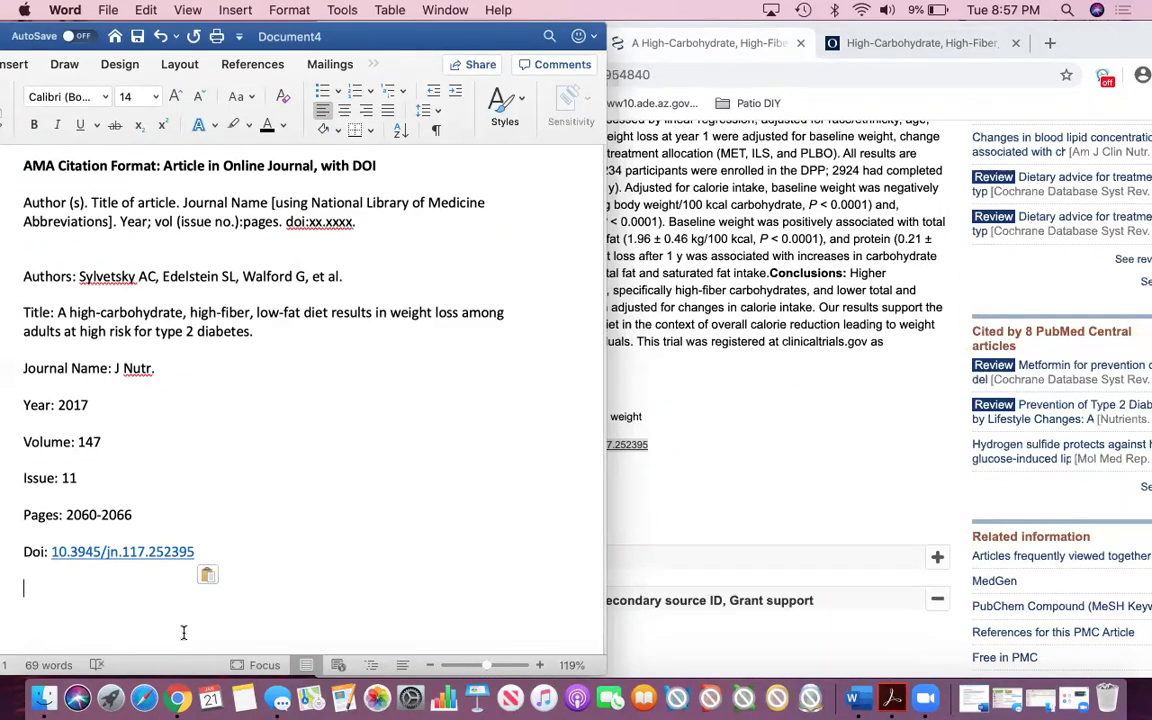
Step: Copy the author list from the Authors line and paste it below the Doi line to start the assembled citation
left_click_drag(345, 276, 96, 282)
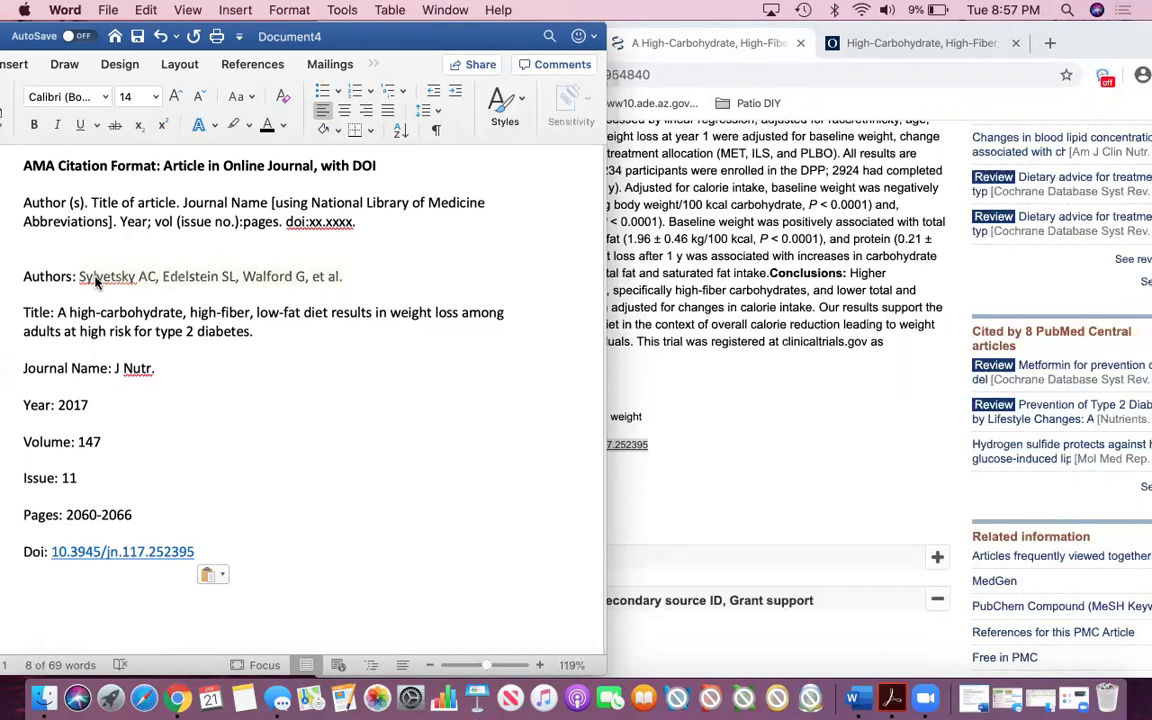
right_click(96, 278)
left_click(130, 301)
left_click(57, 586)
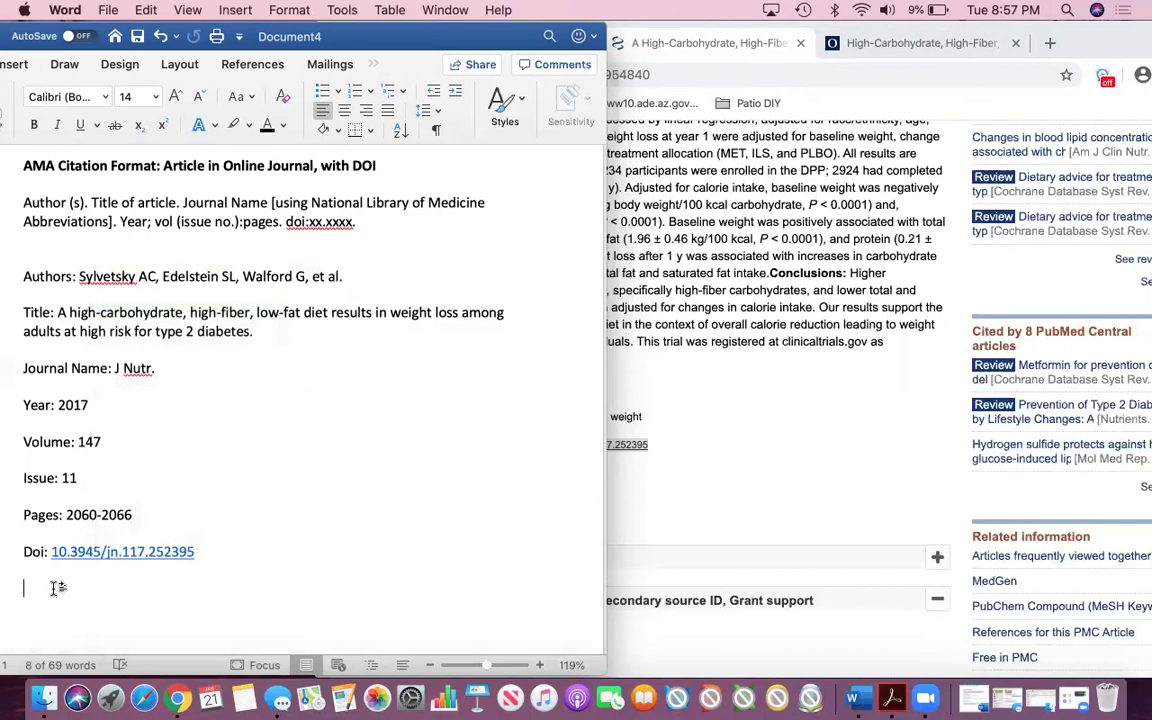
right_click(57, 586)
left_click(176, 340)
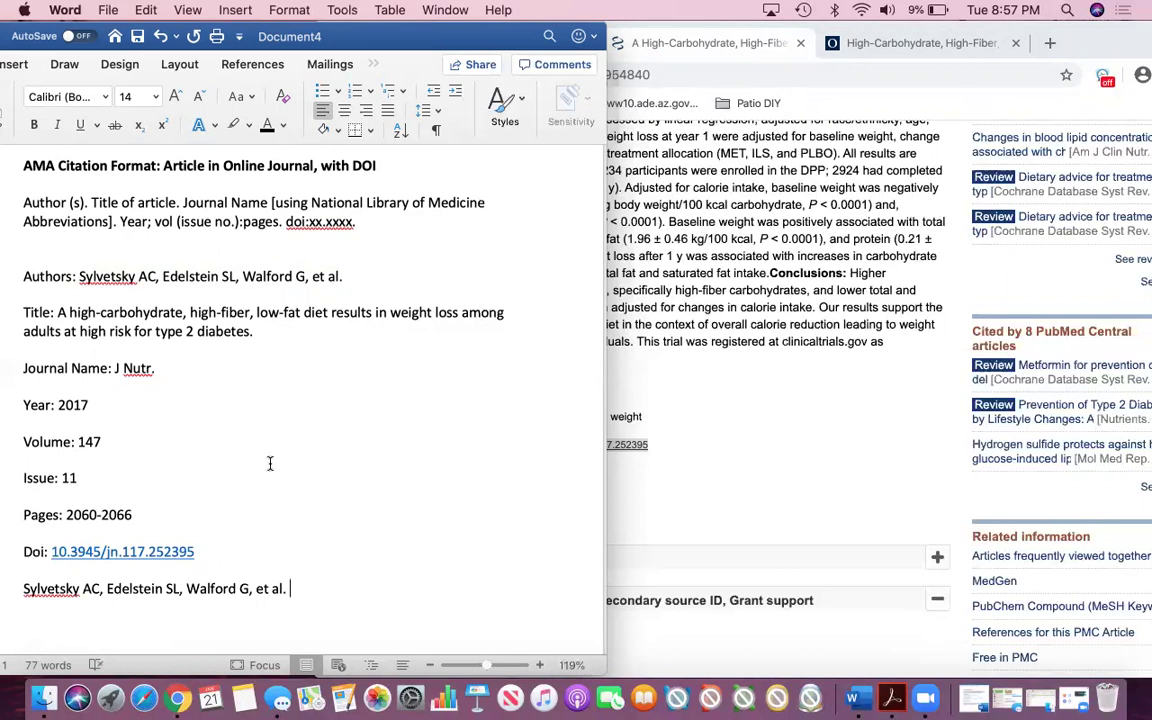
Step: Copy the article title from the Title line and paste it after the authors in the assembled citation
left_click_drag(254, 331, 57, 313)
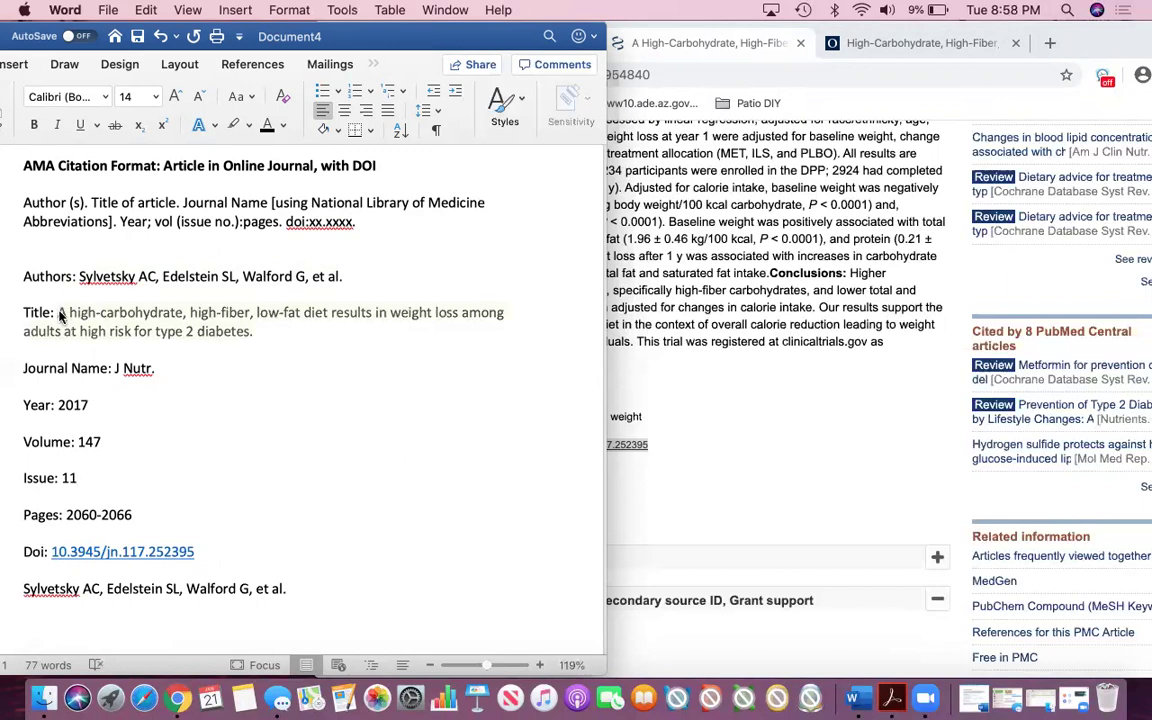
right_click(60, 316)
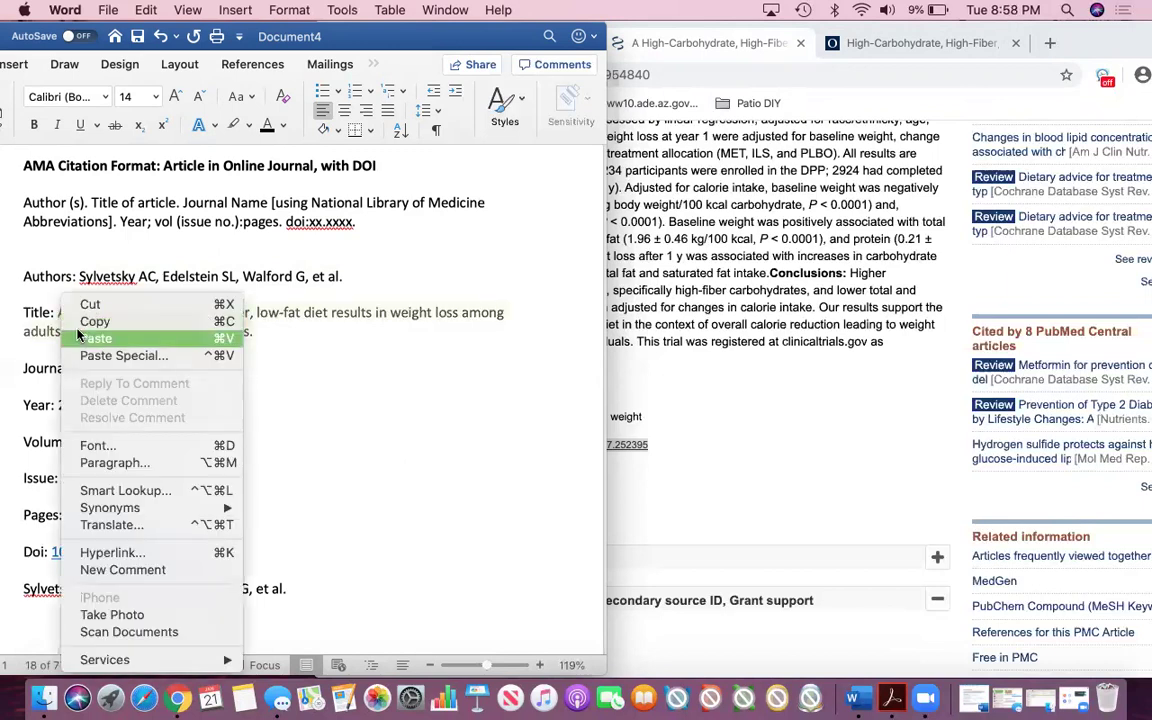
left_click(95, 321)
left_click(296, 589)
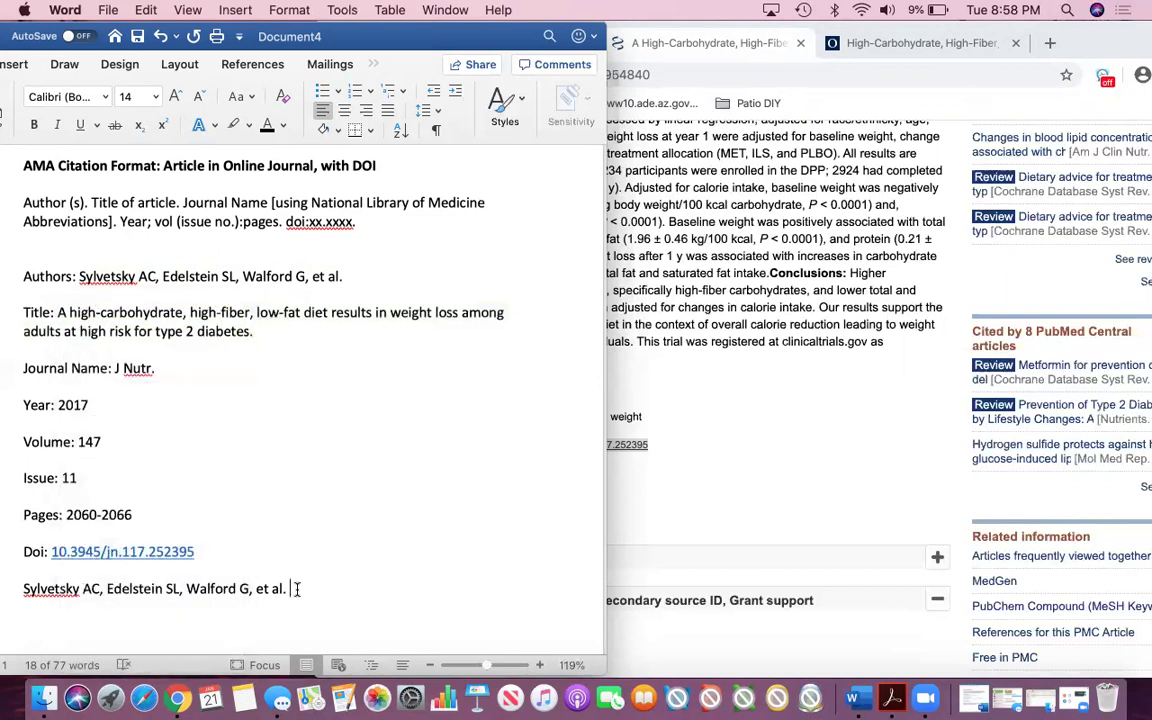
right_click(296, 589)
left_click(357, 338)
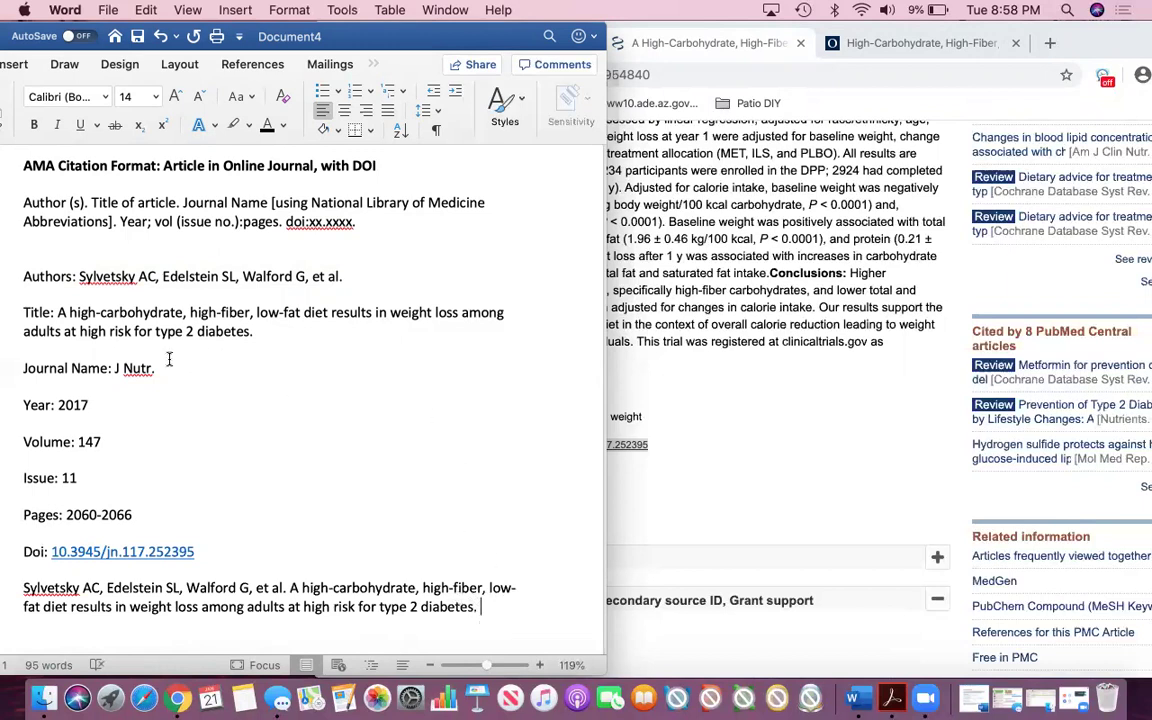
Step: Copy "J Nutr." from the Journal Name line and paste it after the title in the assembled citation
left_click_drag(156, 368, 117, 372)
right_click(117, 372)
left_click(166, 290)
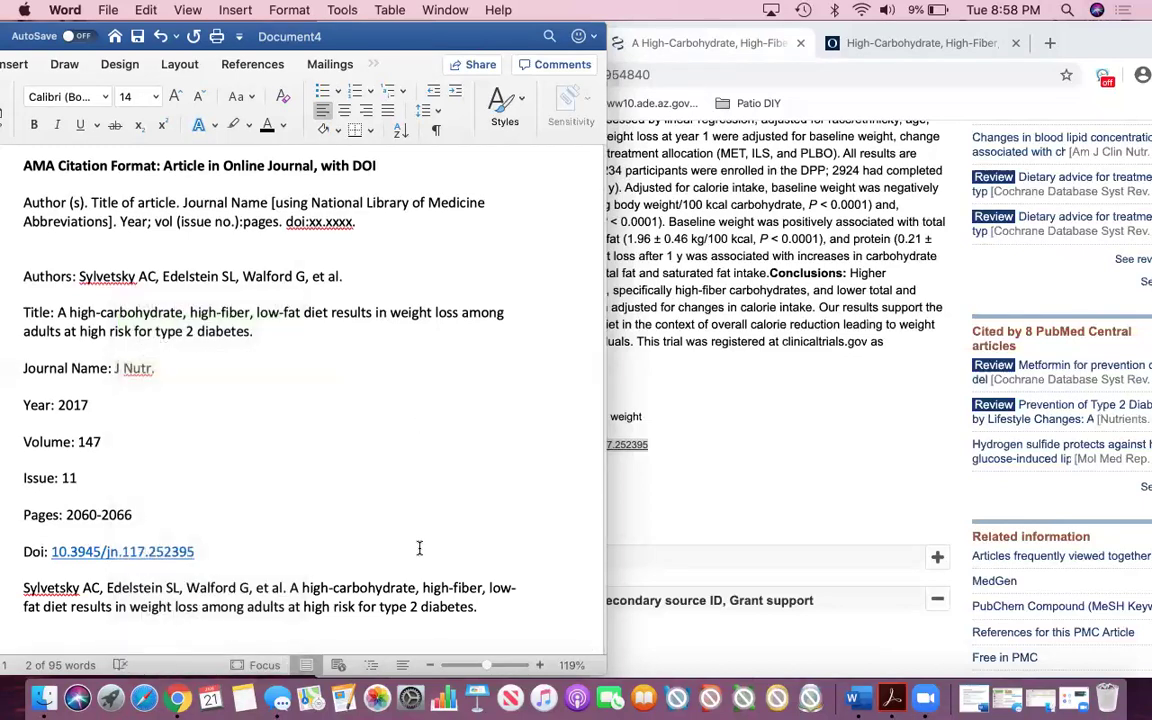
left_click(397, 411)
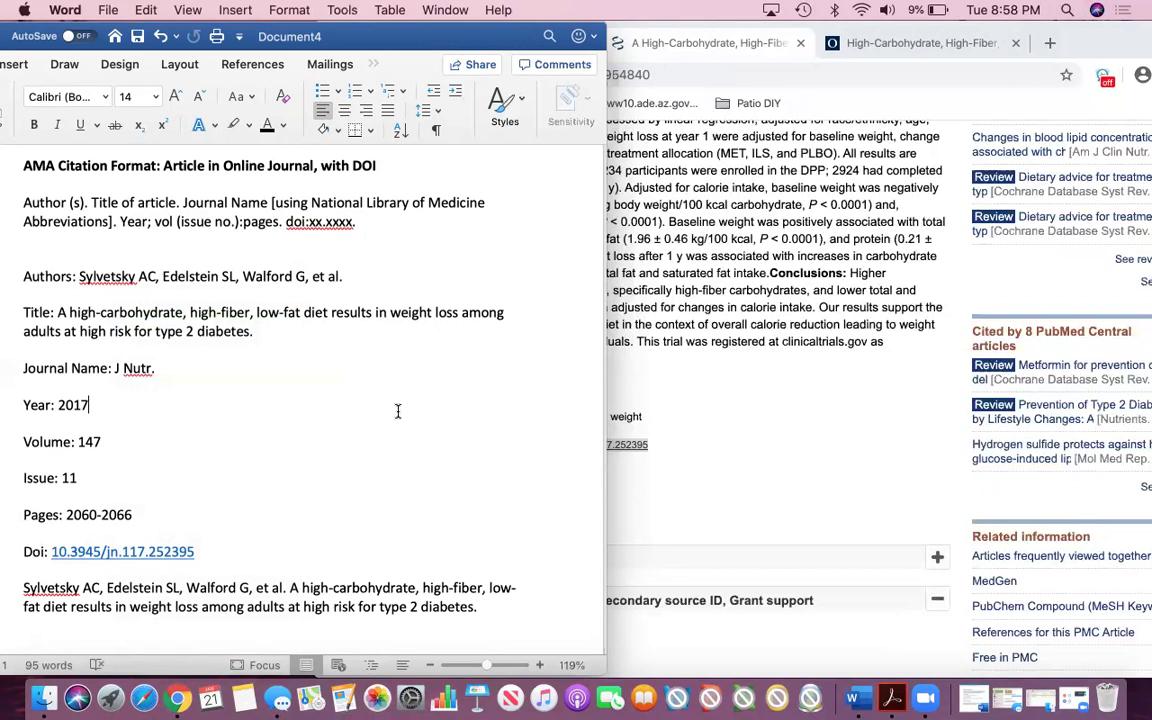
left_click(511, 601)
right_click(511, 601)
left_click(555, 338)
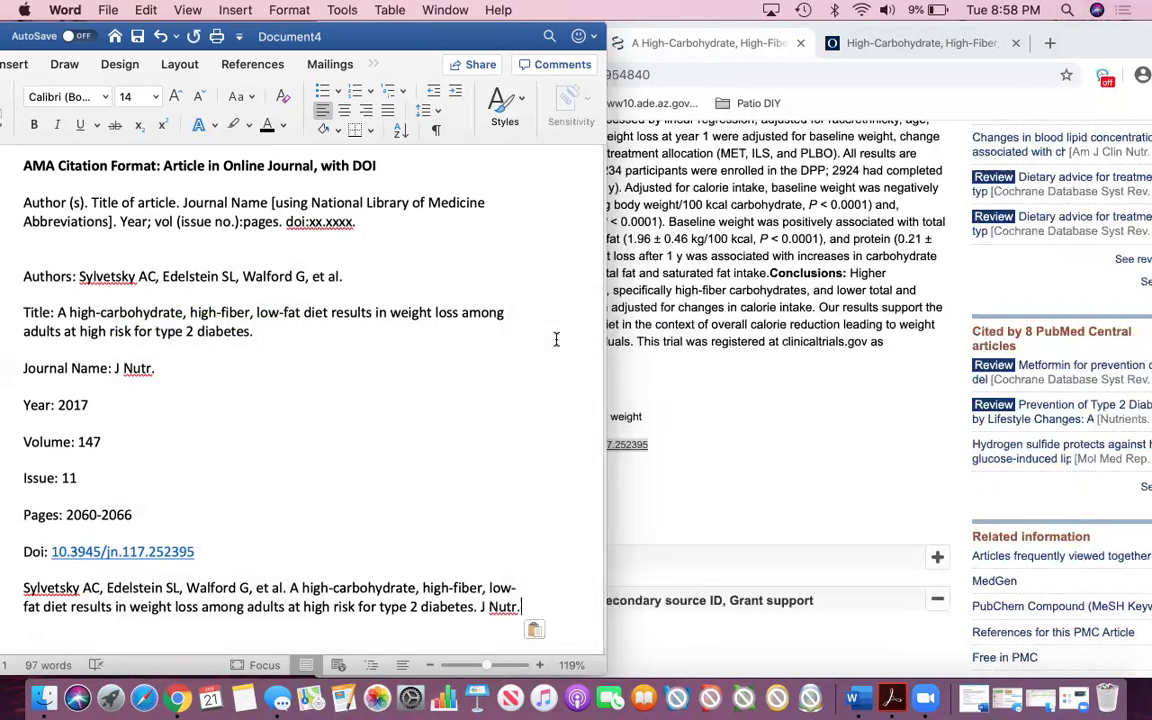
Step: Italicize the journal abbreviation "J Nutr." in the assembled citation
scroll(556, 339, "down", 3)
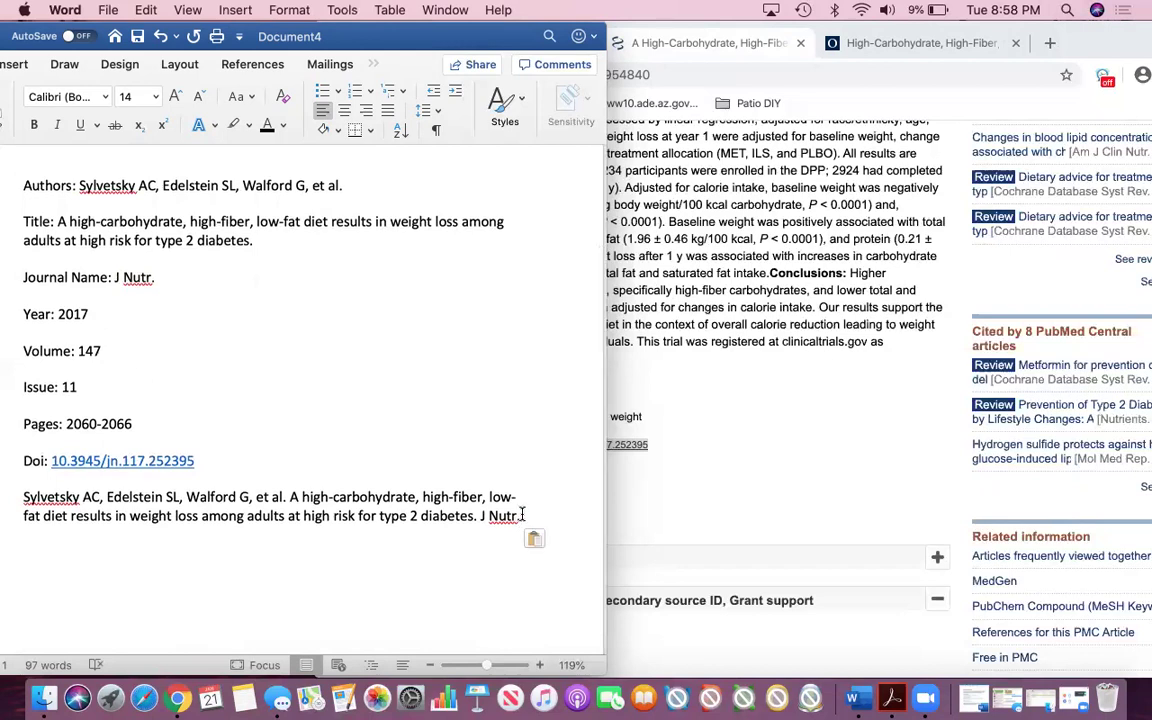
left_click_drag(525, 515, 482, 515)
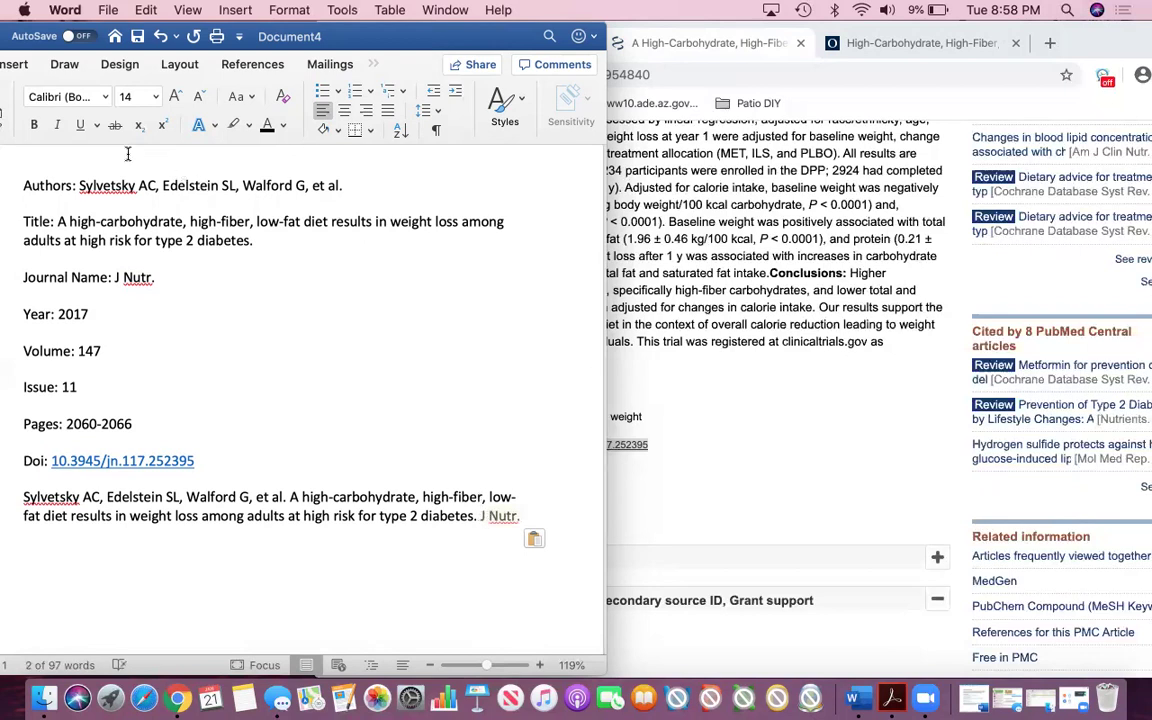
left_click(60, 126)
left_click(506, 482)
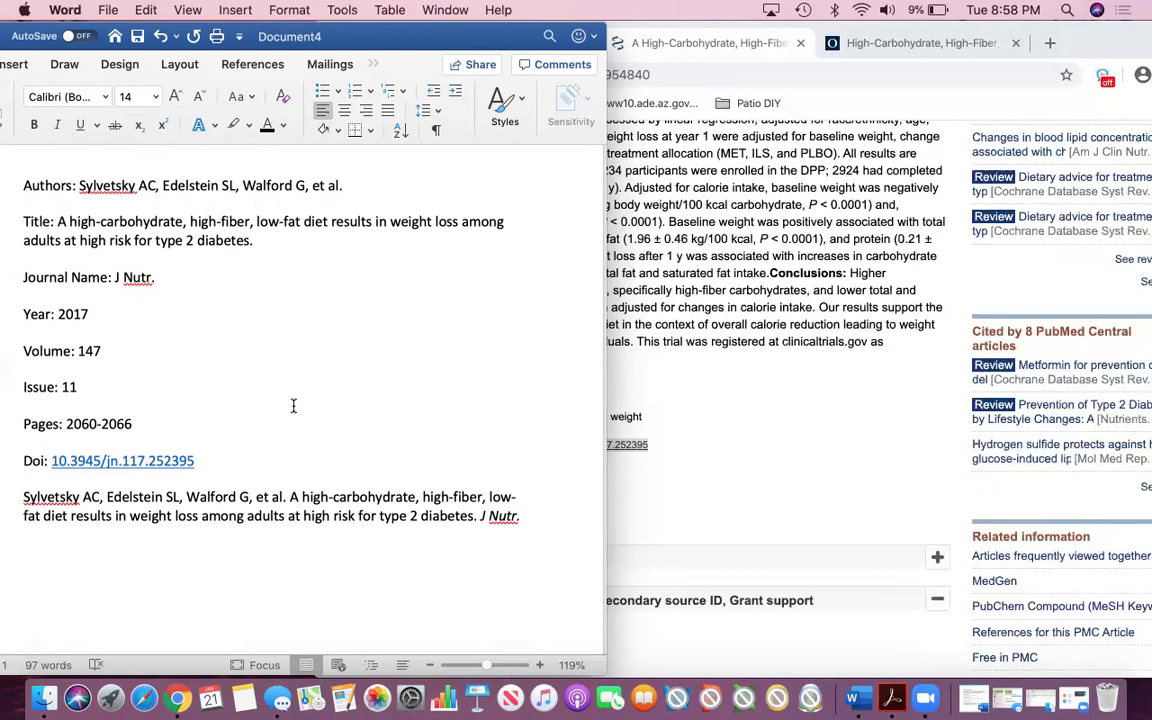
Step: Add the year, volume, issue and pages as "2017; 147 (11):2060-2066" after the journal abbreviation in the assembled citation
scroll(291, 403, "up", 3)
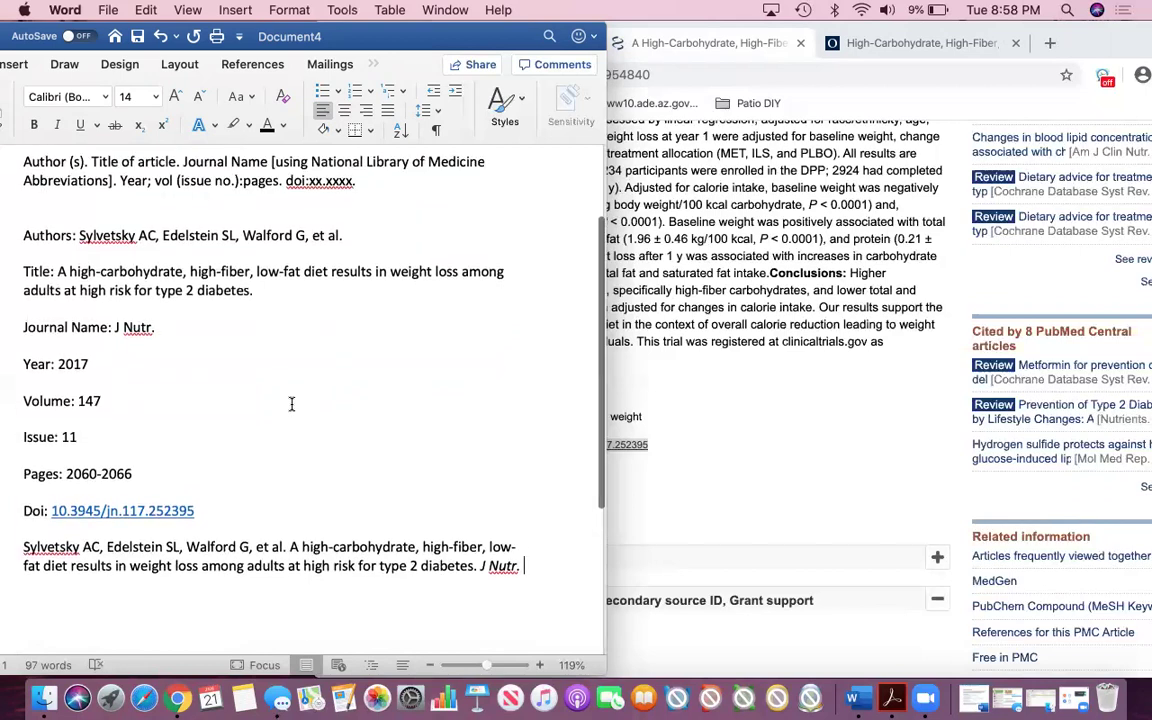
scroll(291, 403, "up", 1)
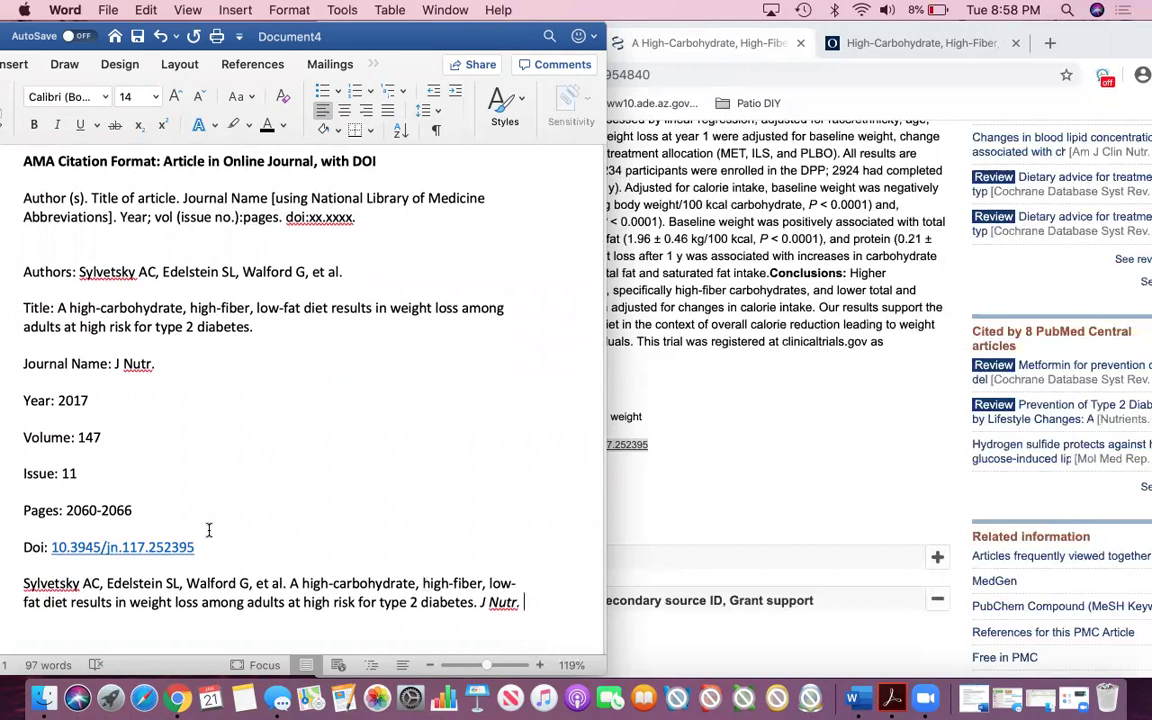
type("2017; 147")
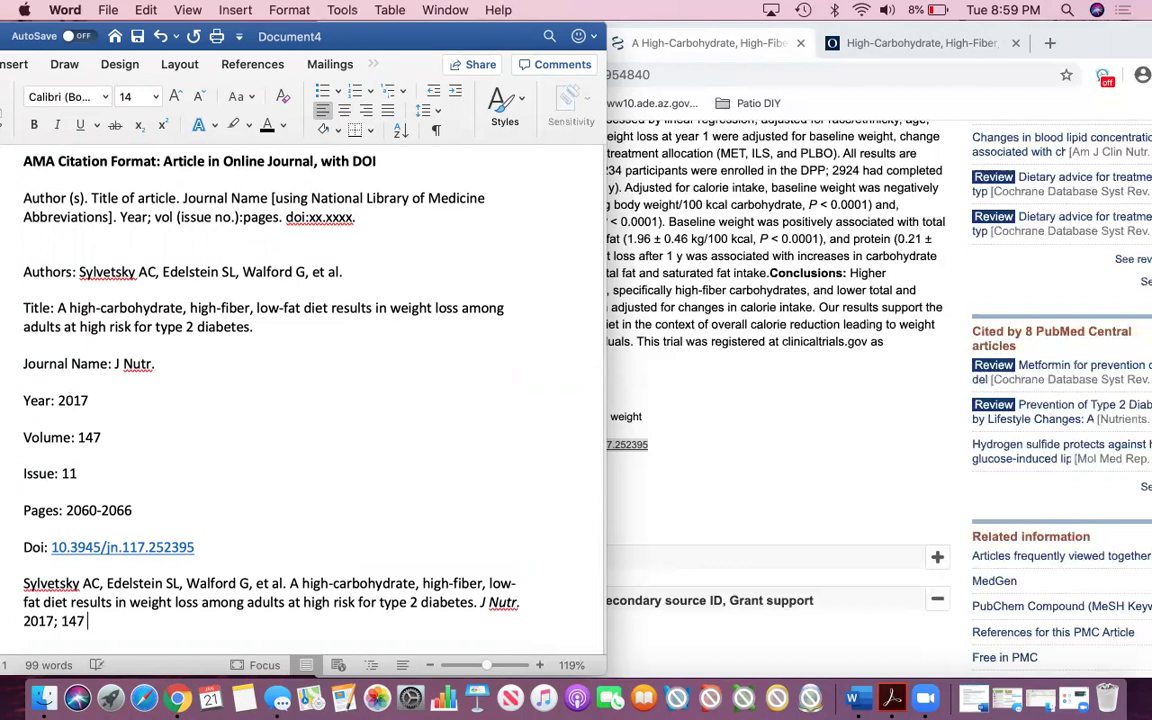
type("(11)")
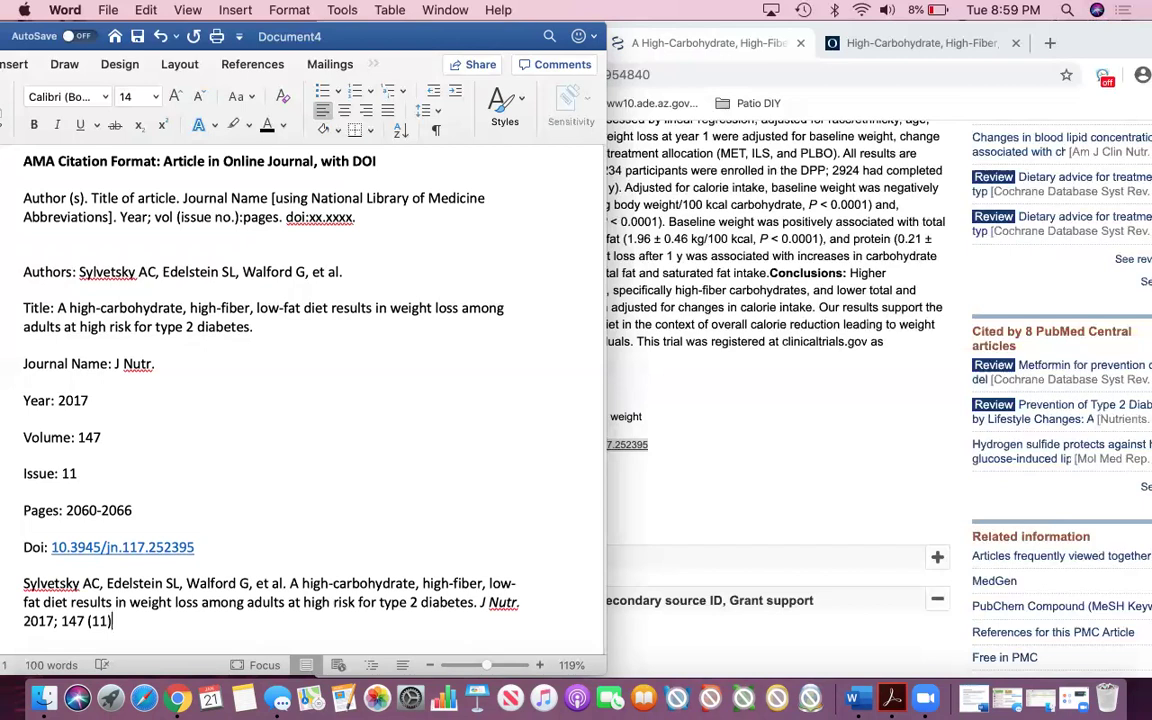
type(":")
type("2060-2066")
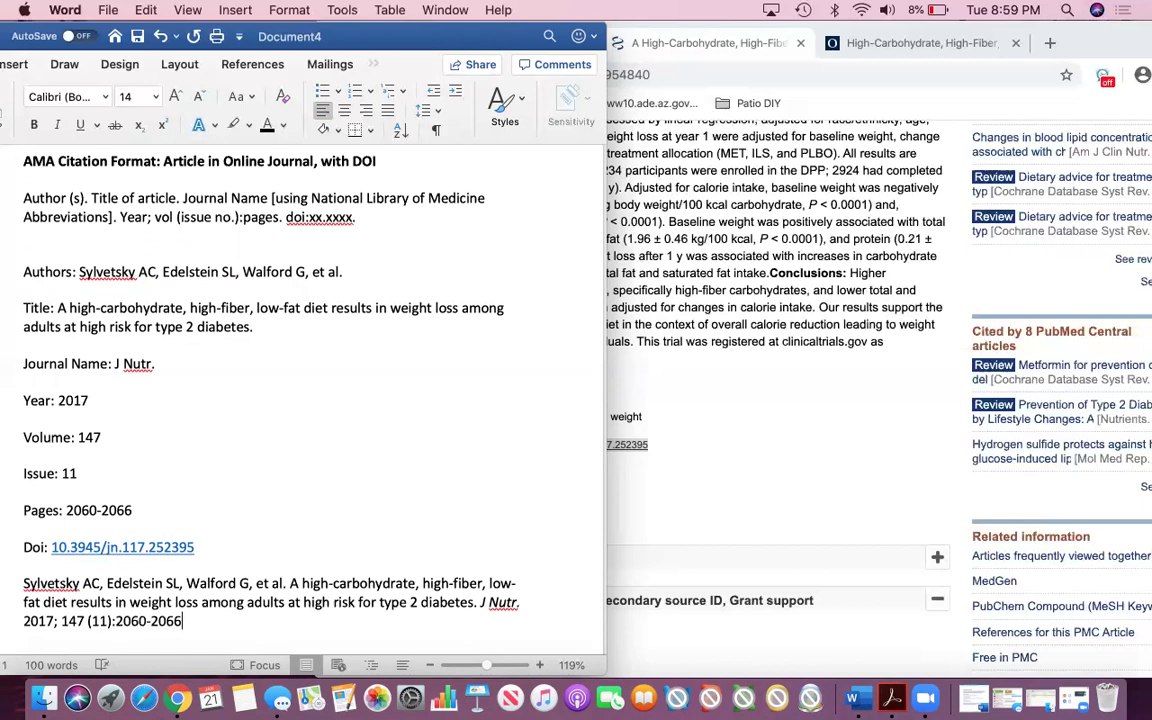
Step: Add ". doi:" after the page range and undo the automatic capitalization so the label stays lowercase
type(". doi:")
left_click(206, 637)
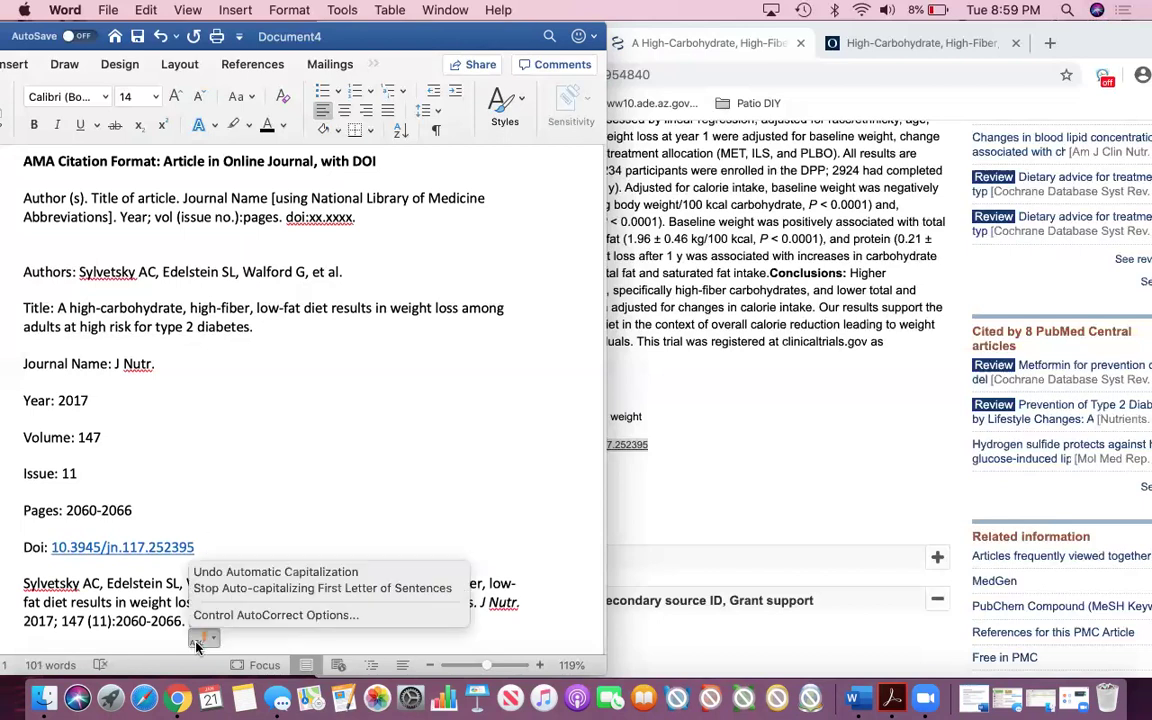
left_click(267, 571)
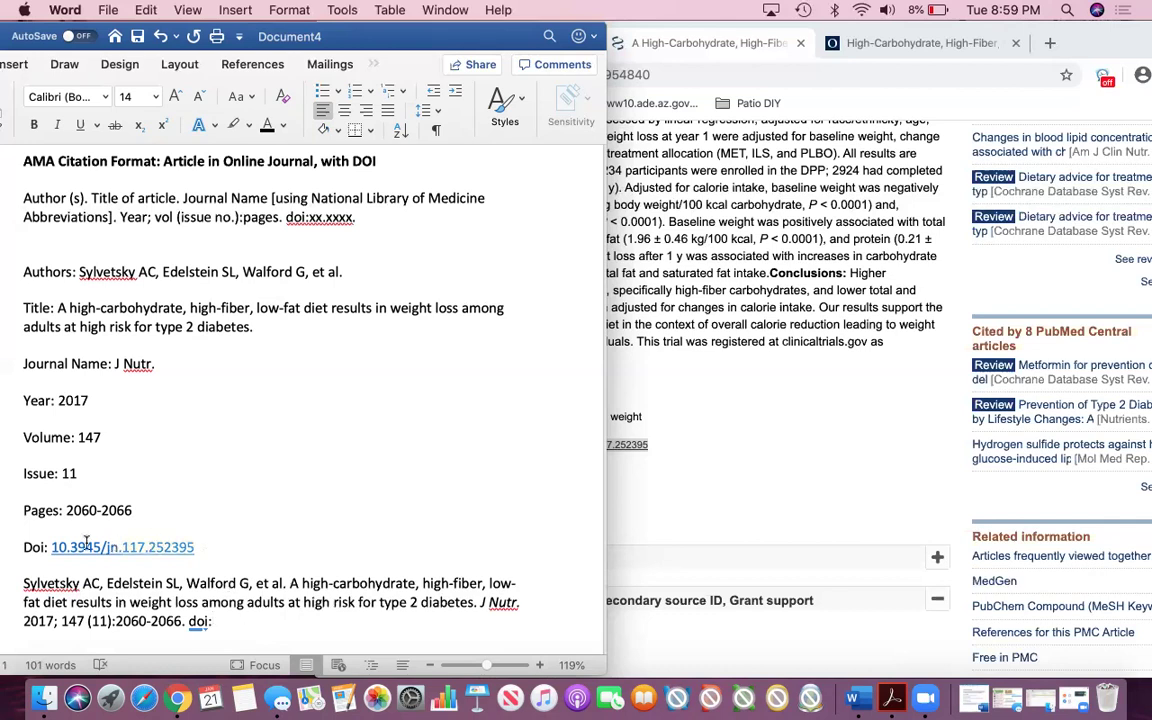
Step: Copy the DOI 10.3945/jn.117.252395 from the Doi line and paste it after "doi:" in the assembled citation
right_click(47, 545)
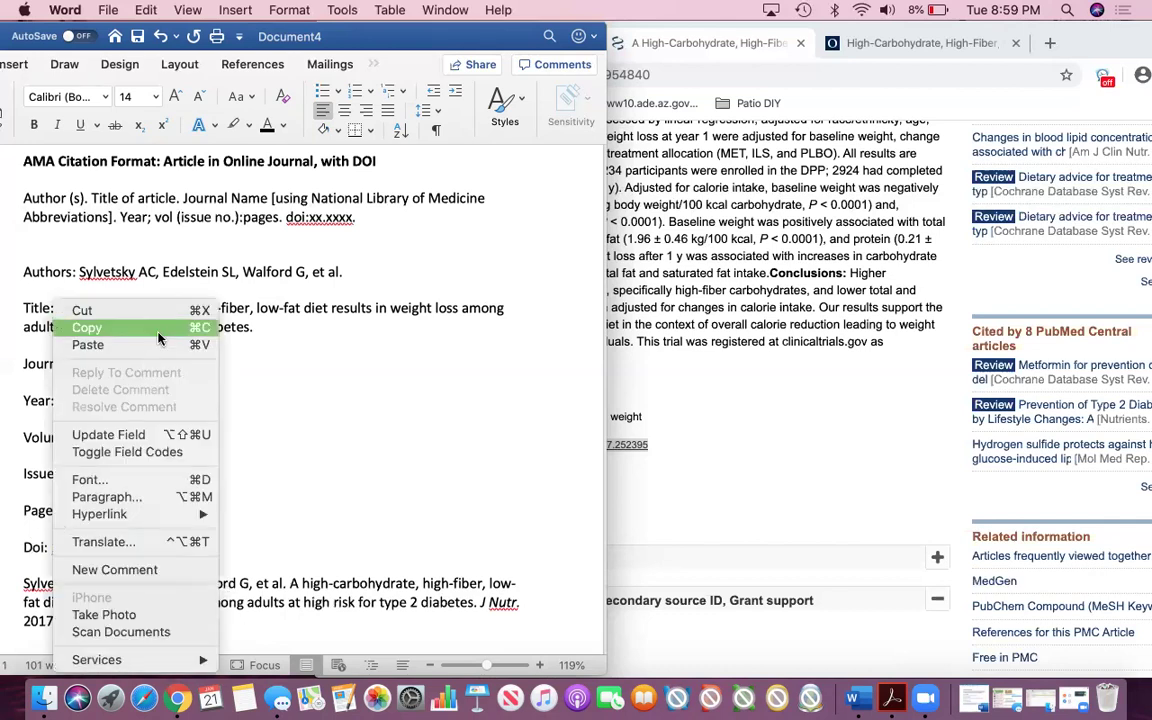
right_click(232, 622)
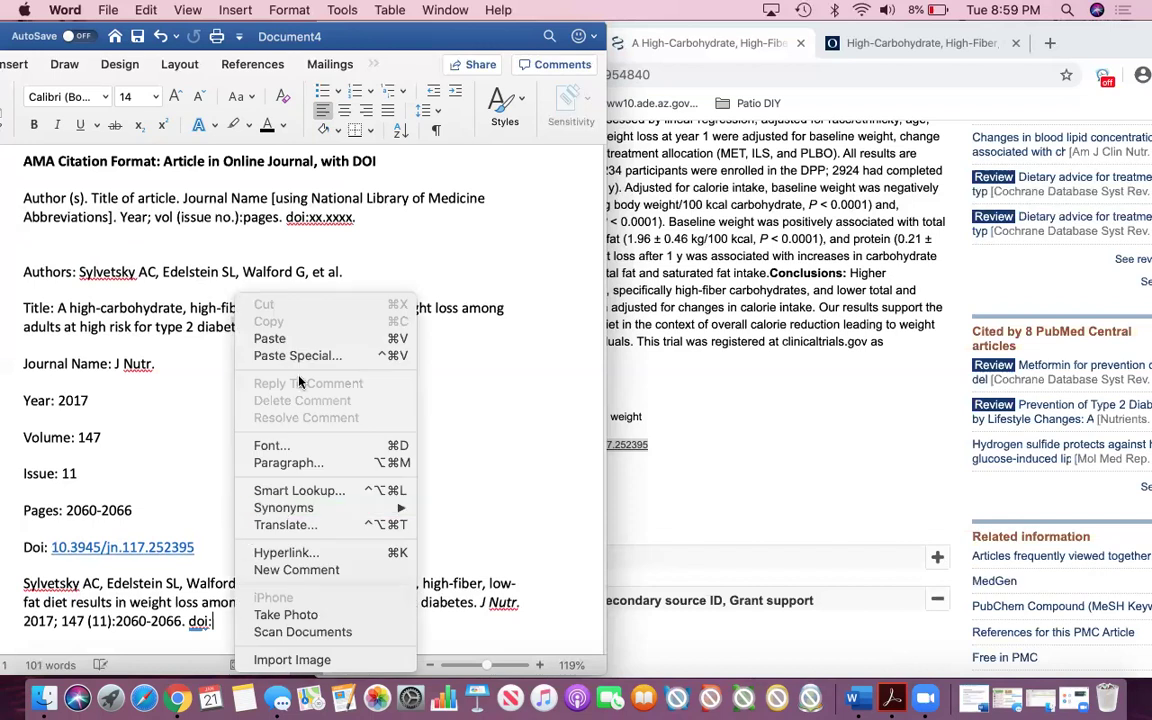
left_click(270, 339)
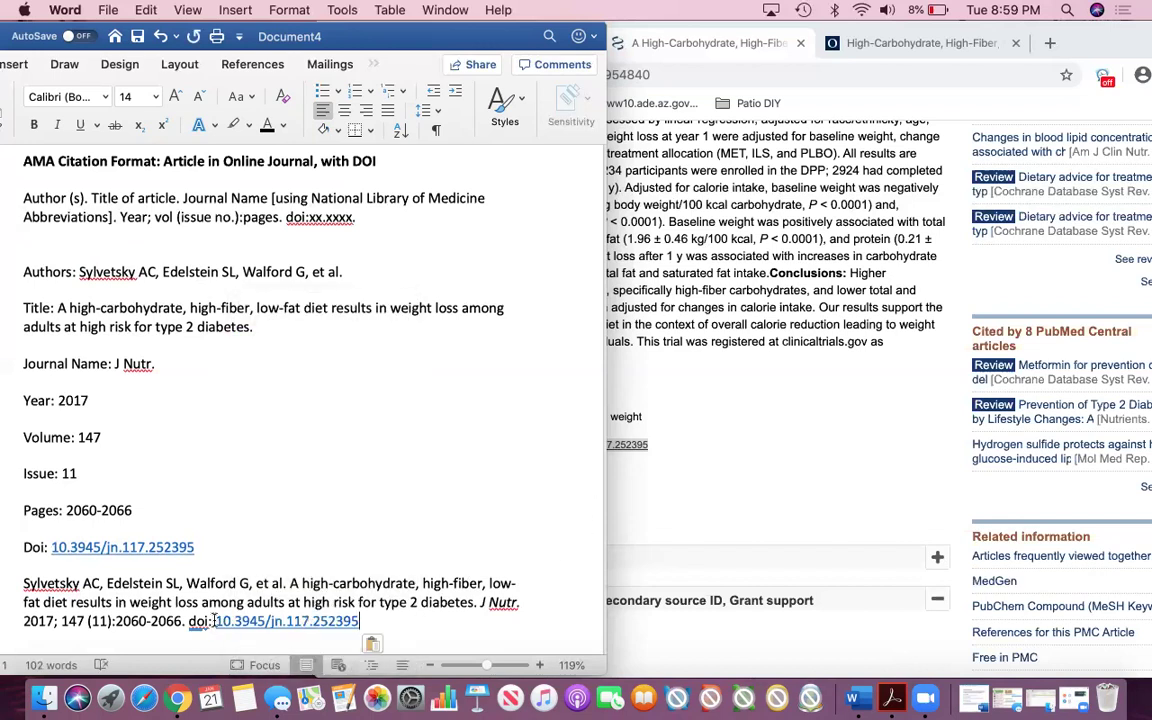
left_click(216, 621)
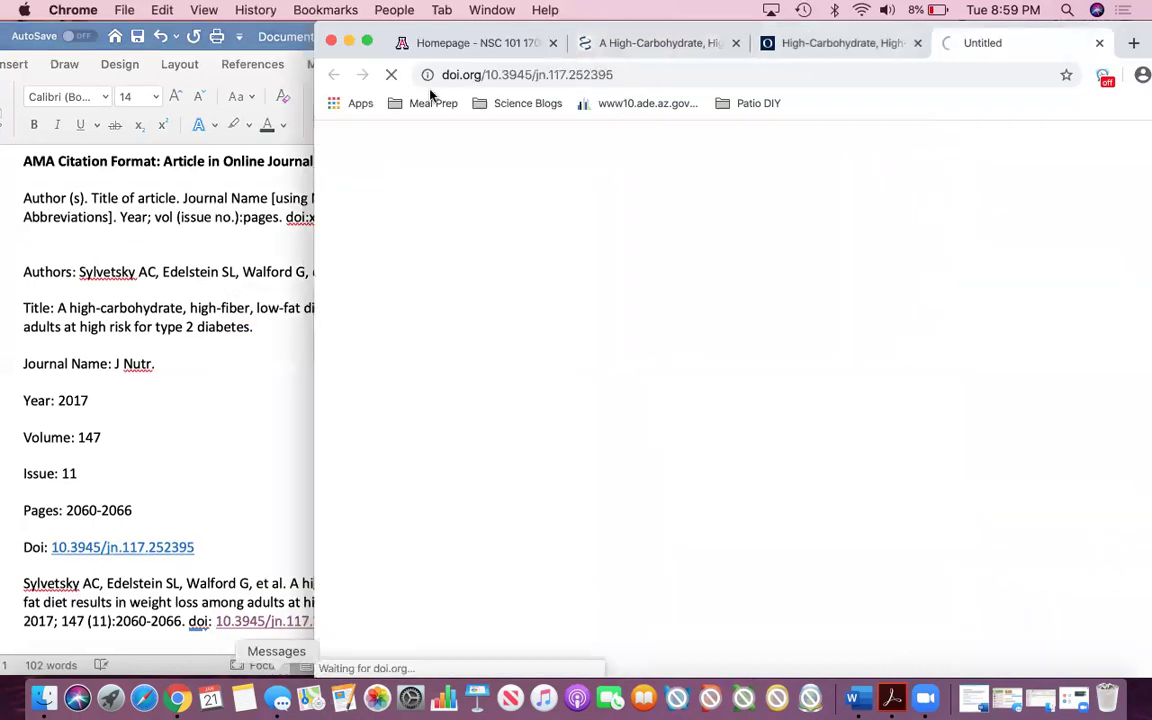
left_click(1100, 48)
left_click(275, 419)
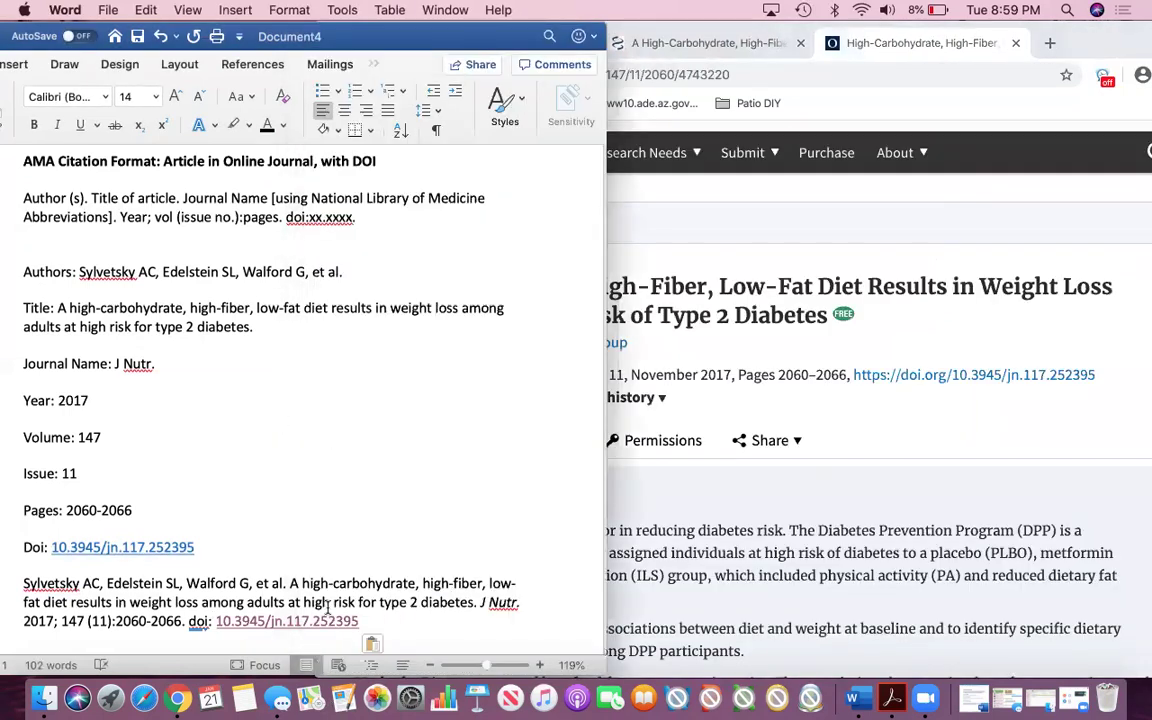
Step: Remove the space between "doi:" and the pasted DOI, and end the citation with a period
left_click(215, 621)
key("BackSpace")
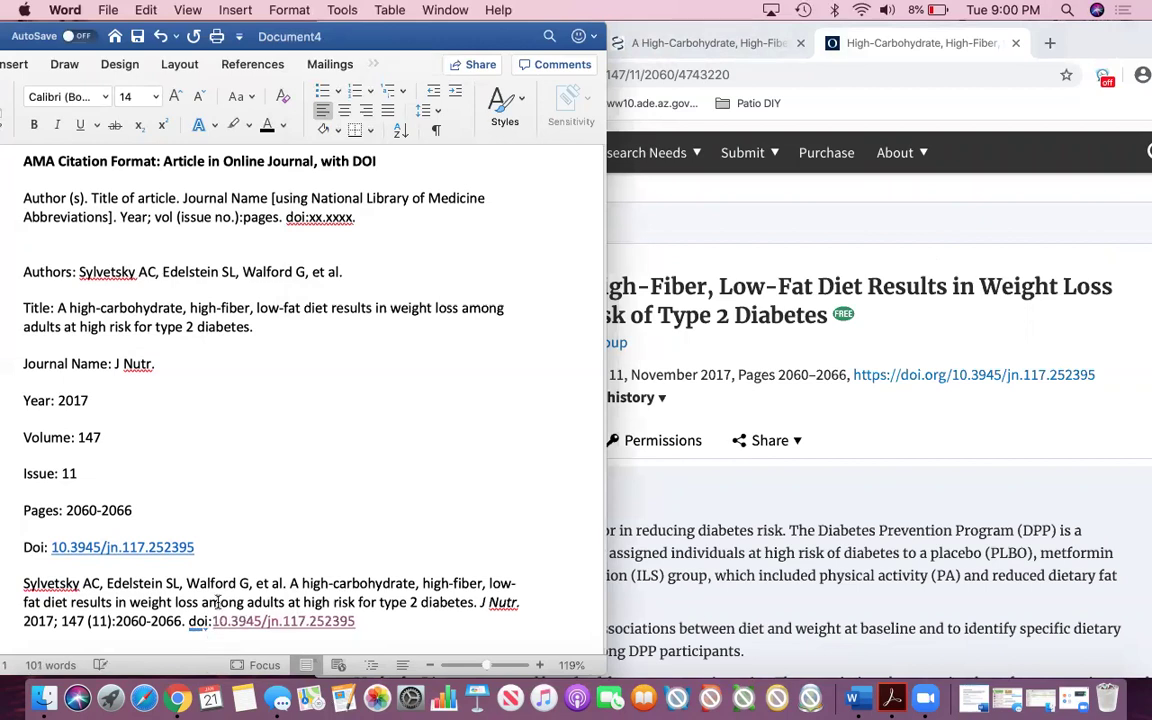
left_click(367, 621)
type(".")
Step: Check the assembled citation against the AMA format template line beneath the document heading
scroll(283, 400, "down", 3)
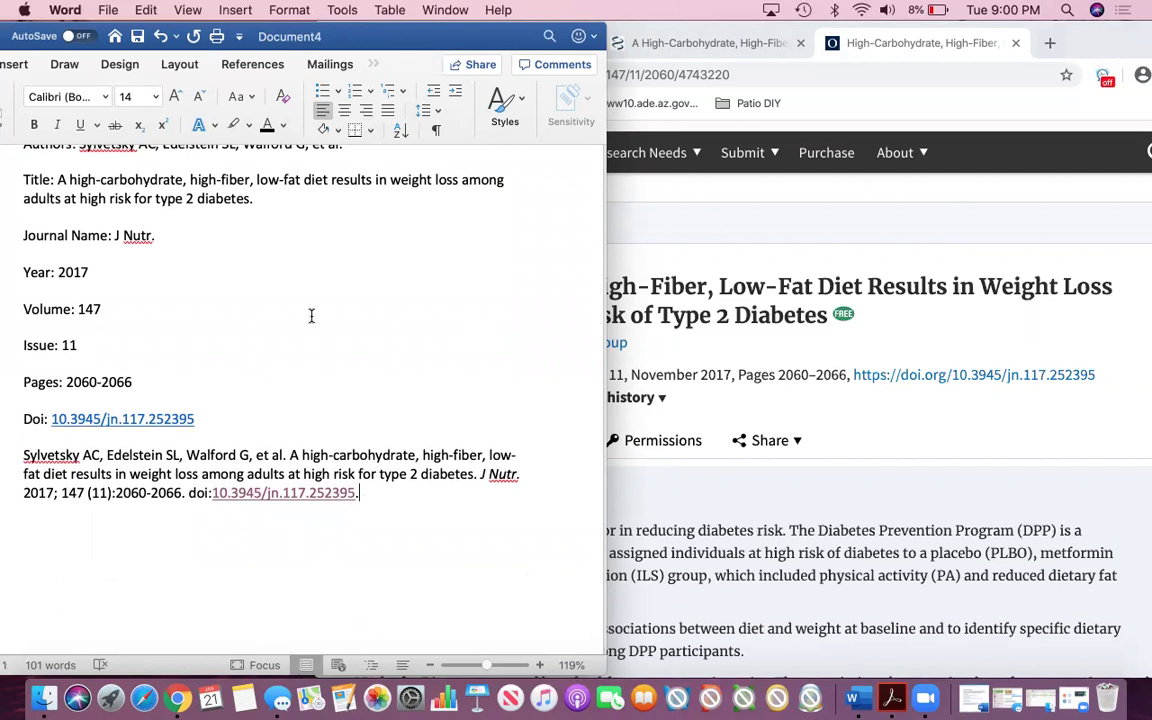
scroll(295, 319, "up", 5)
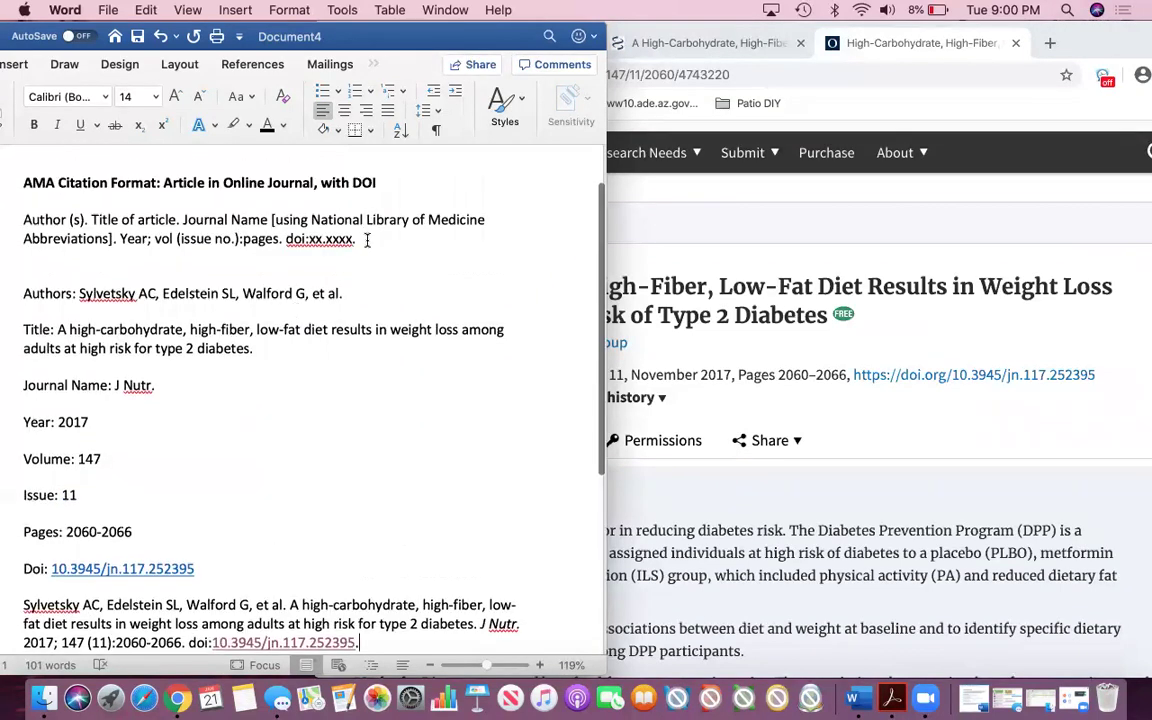
left_click_drag(358, 240, 22, 215)
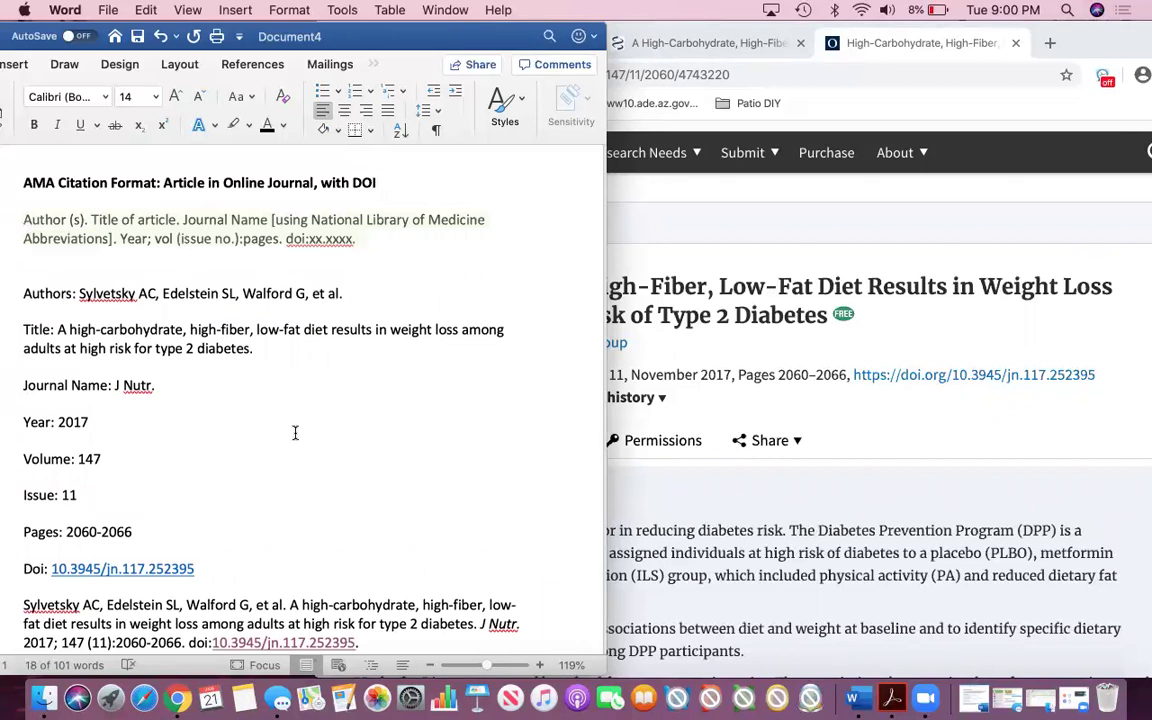
Step: Switch to Chrome and open the article's free PMC full text from its PubMed record
left_click(884, 412)
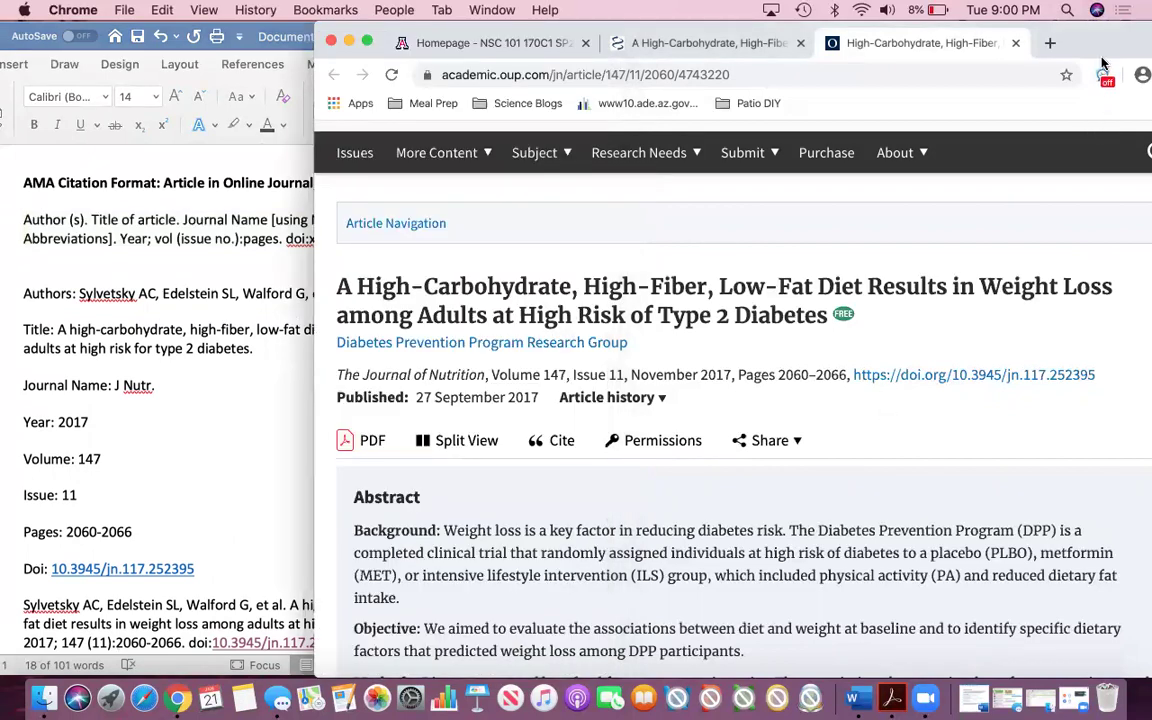
left_click_drag(1102, 38, 1061, 35)
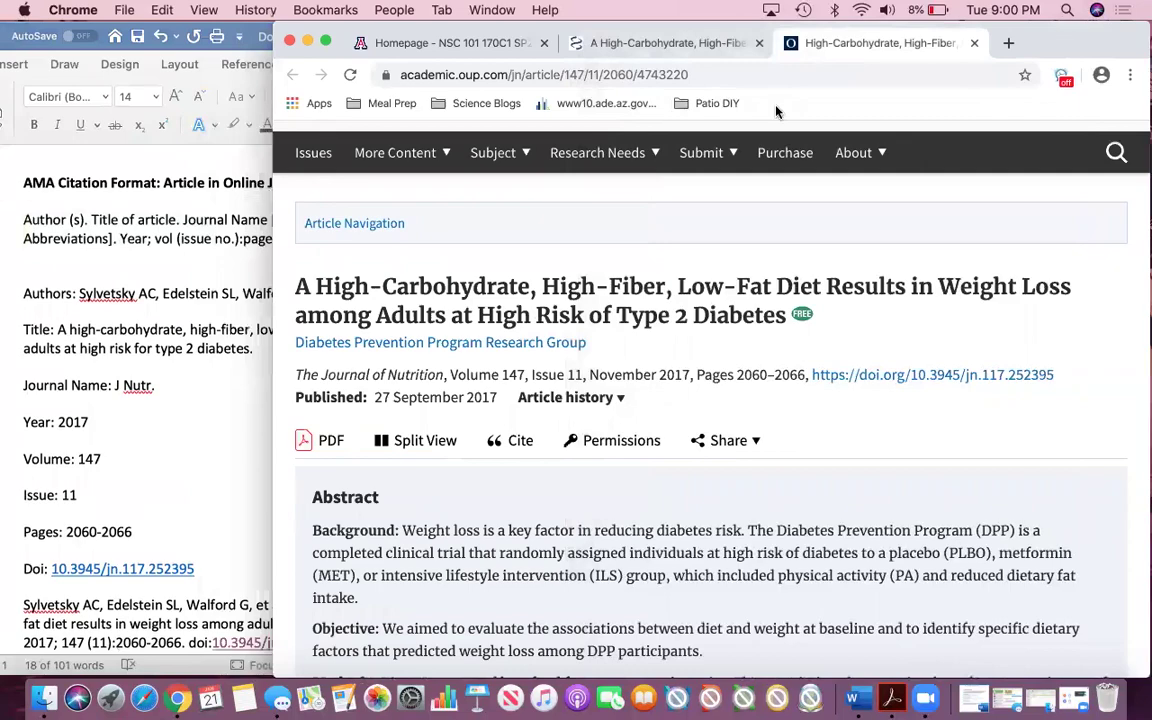
left_click(707, 43)
scroll(813, 323, "up", 5)
scroll(813, 323, "up", 2)
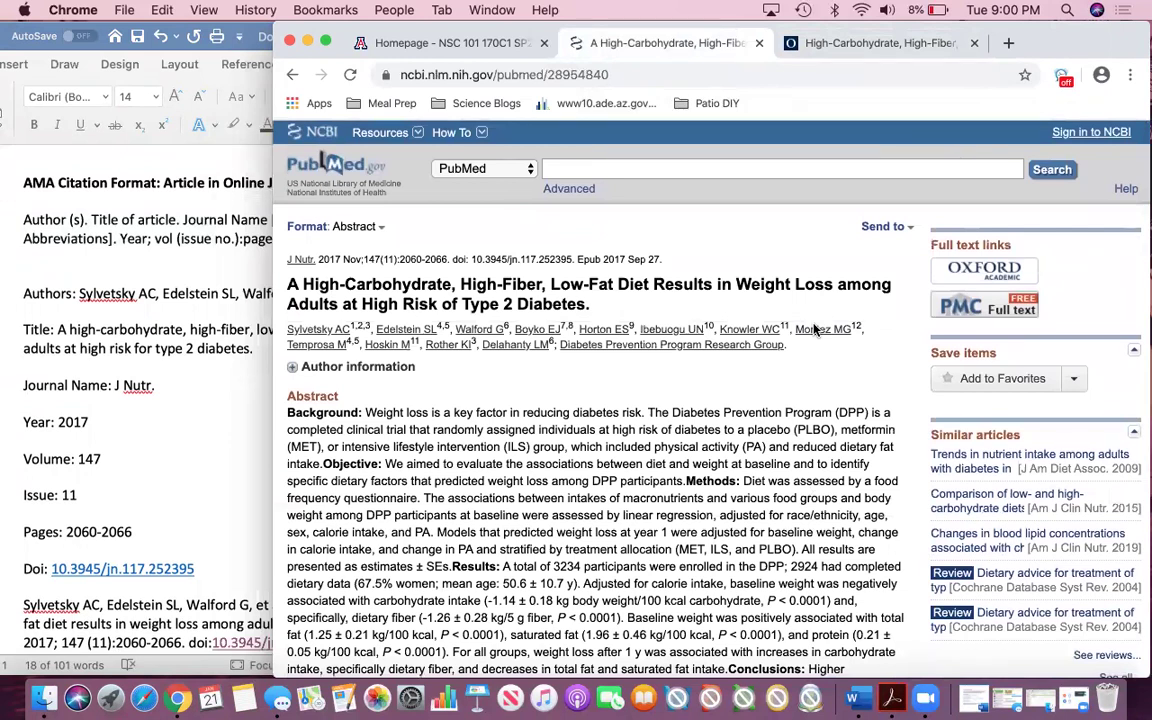
left_click(962, 319)
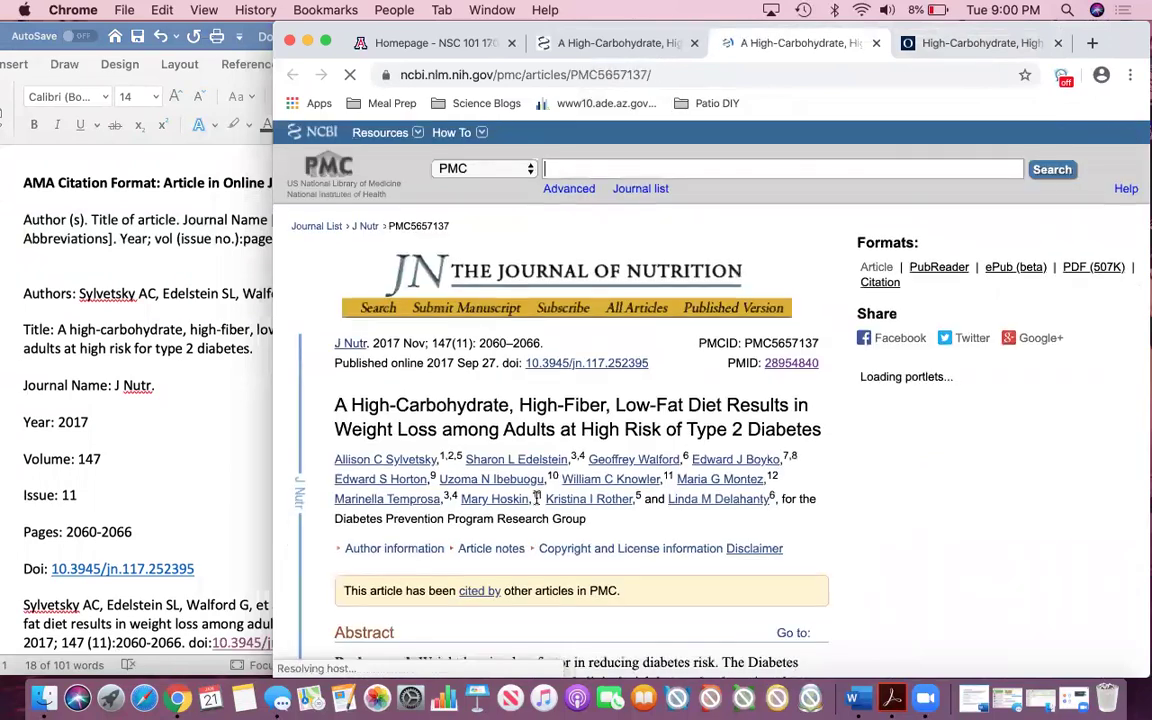
Step: Examine the journal, year, volume, issue and pages line and the abstract of the PMC article
scroll(297, 185, "down", 1)
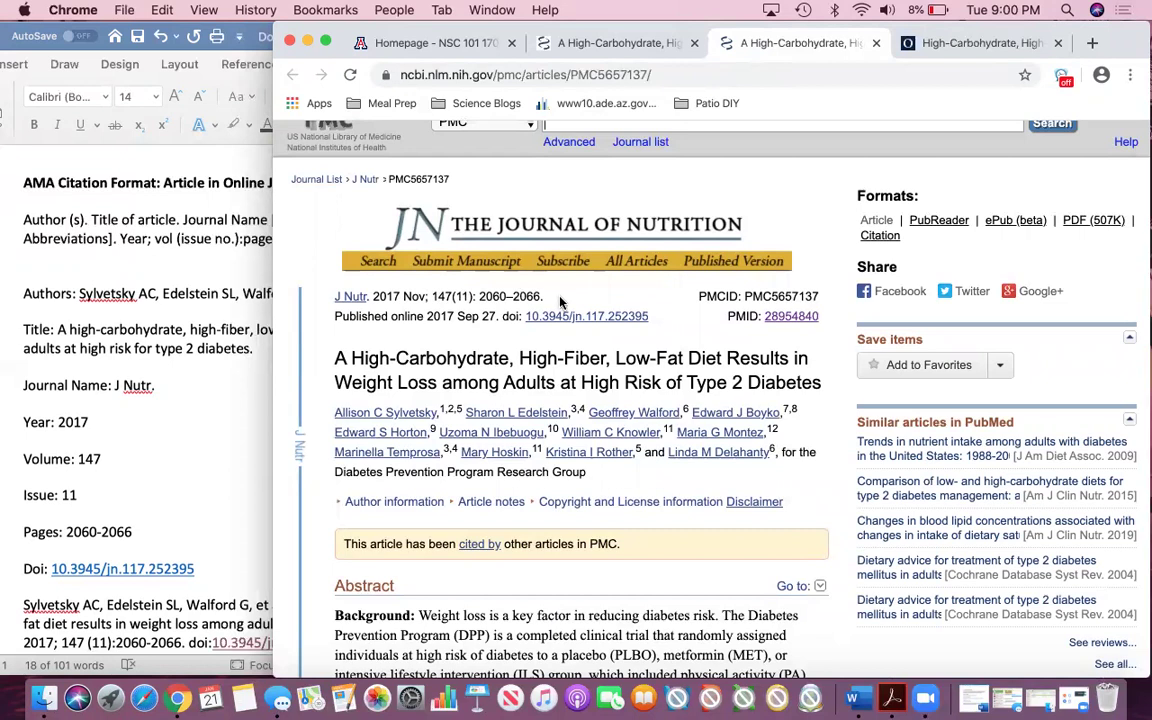
left_click_drag(393, 296, 328, 304)
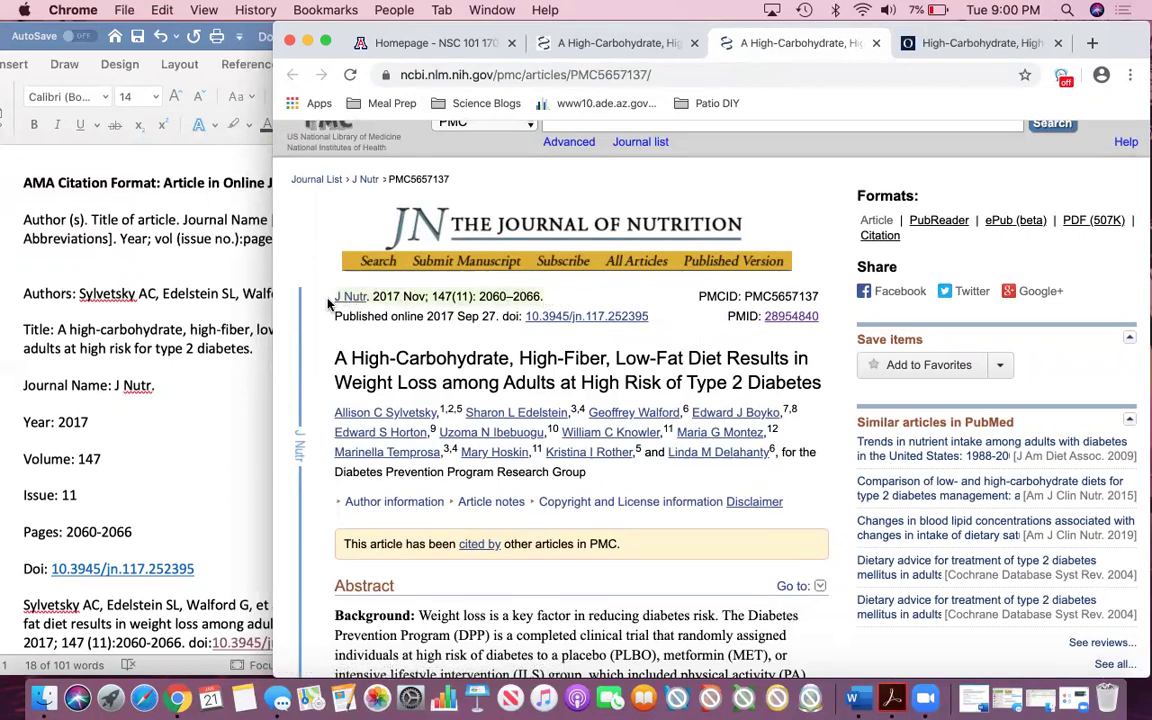
scroll(509, 401, "down", 15)
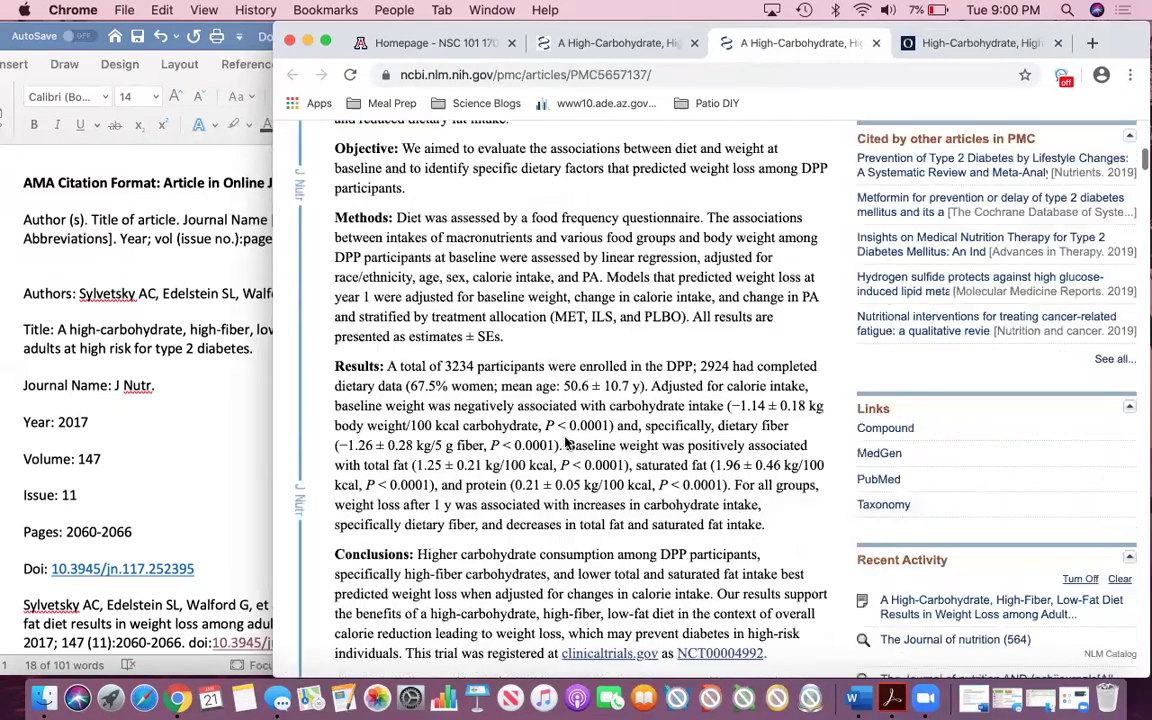
scroll(566, 433, "down", 5)
scroll(571, 432, "up", 20)
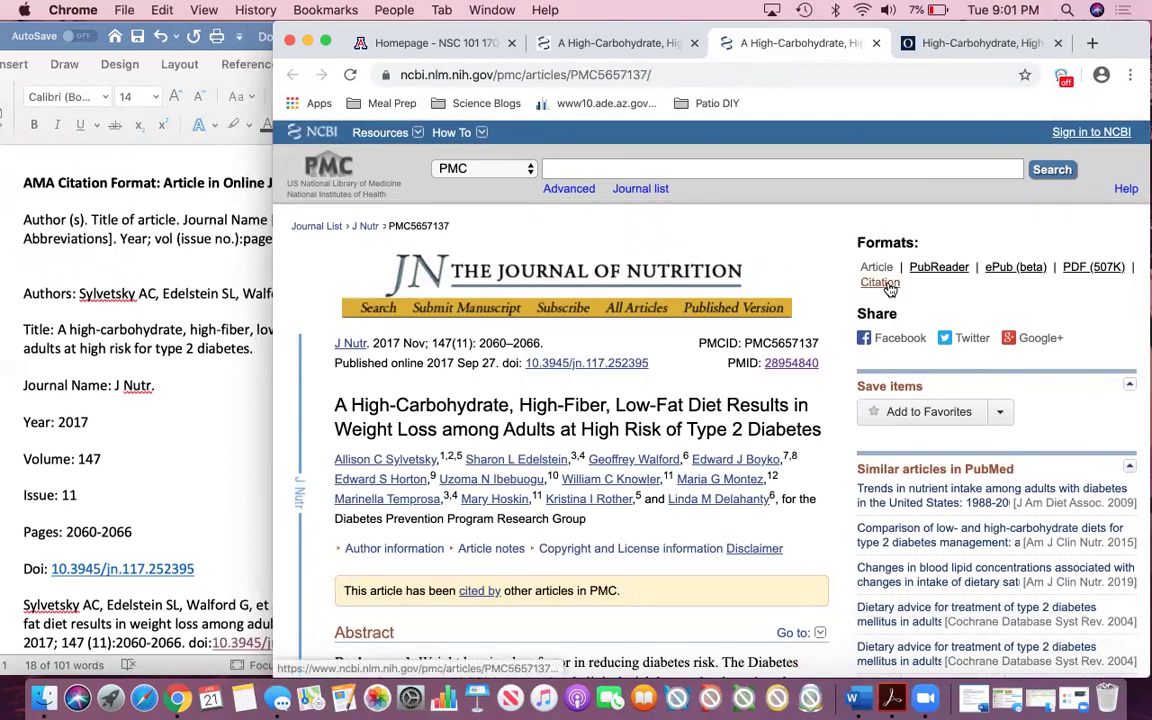
Step: Display the PMC article's ready-made citations, review the AMA, MLA, APA and NLM versions, and dismiss them
left_click(887, 284)
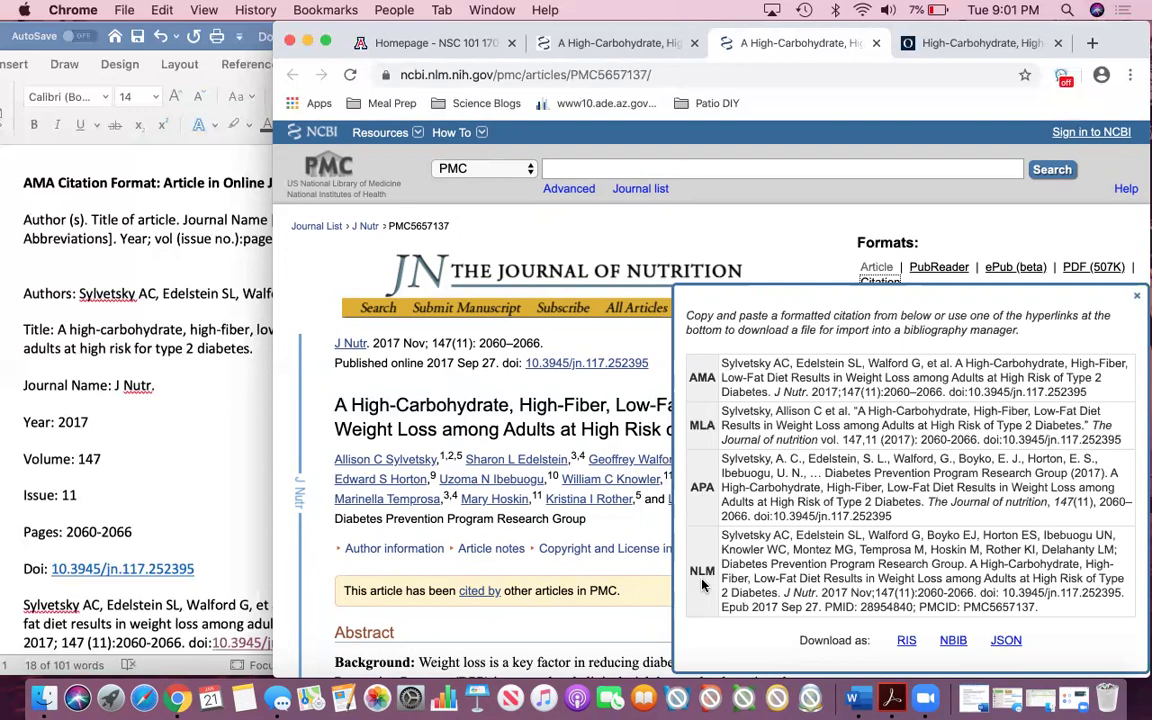
scroll(780, 560, "down", 5)
scroll(874, 535, "up", 4)
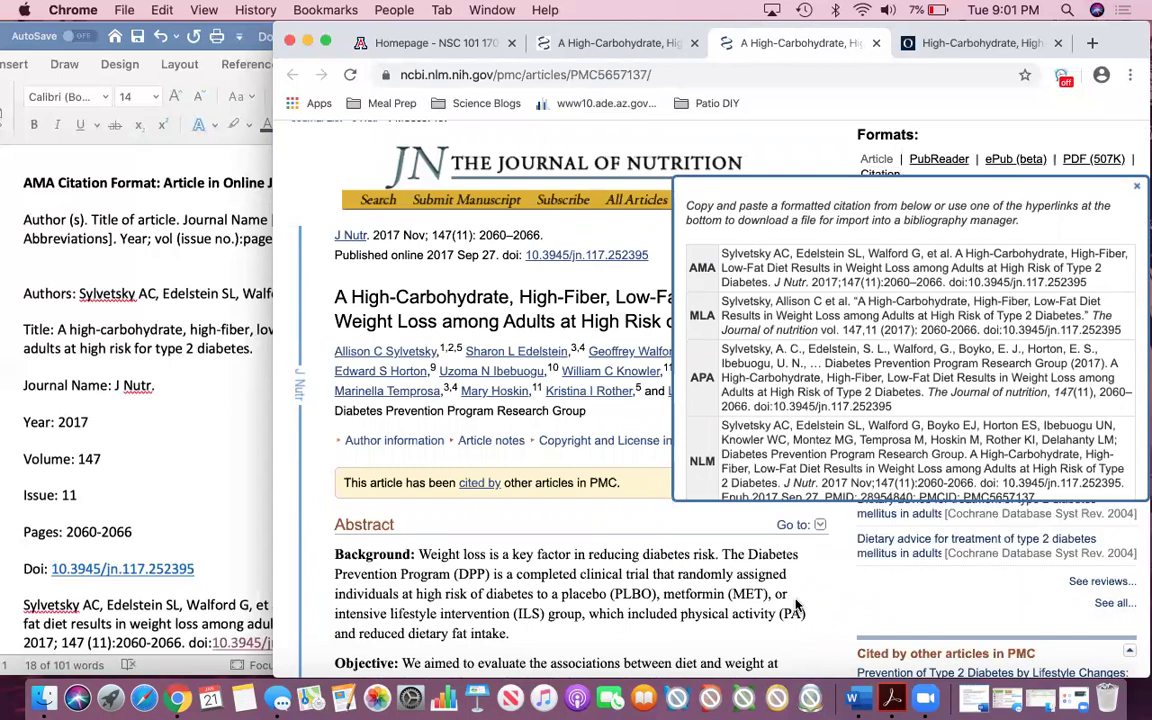
left_click(797, 605)
scroll(797, 605, "down", 1)
scroll(797, 605, "up", 4)
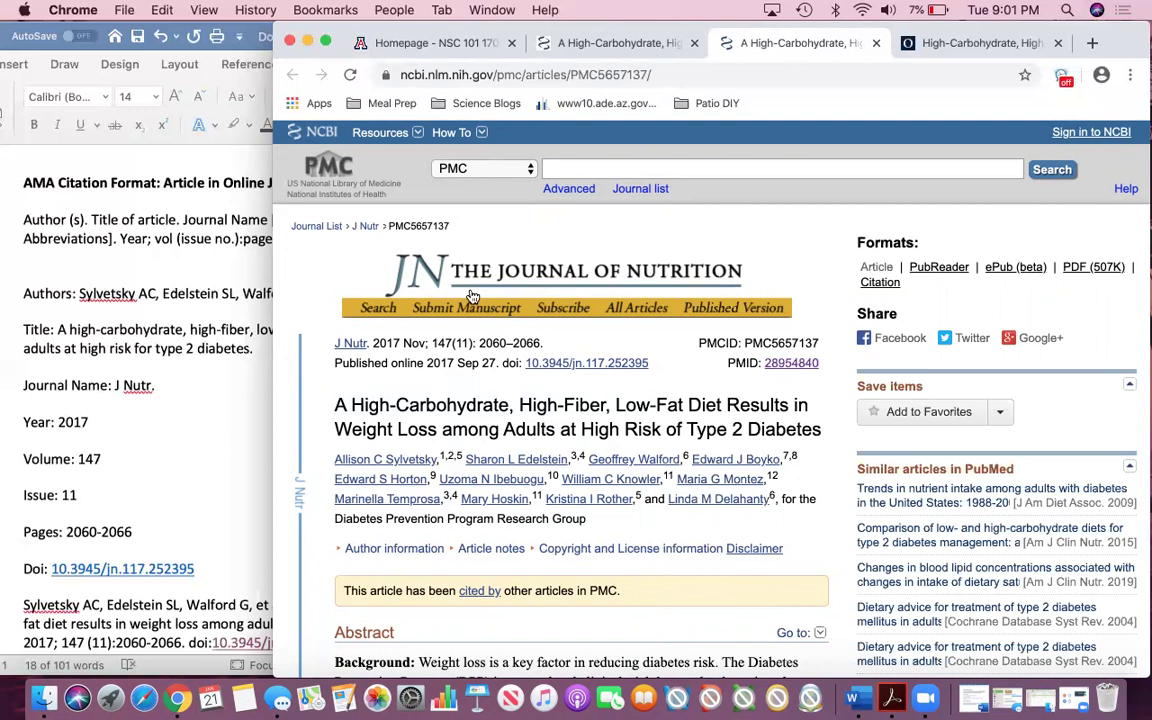
Step: Open the American Medical Association Style referencing guidelines from the Helpful Tools module of the NSC 101 course site
left_click(380, 48)
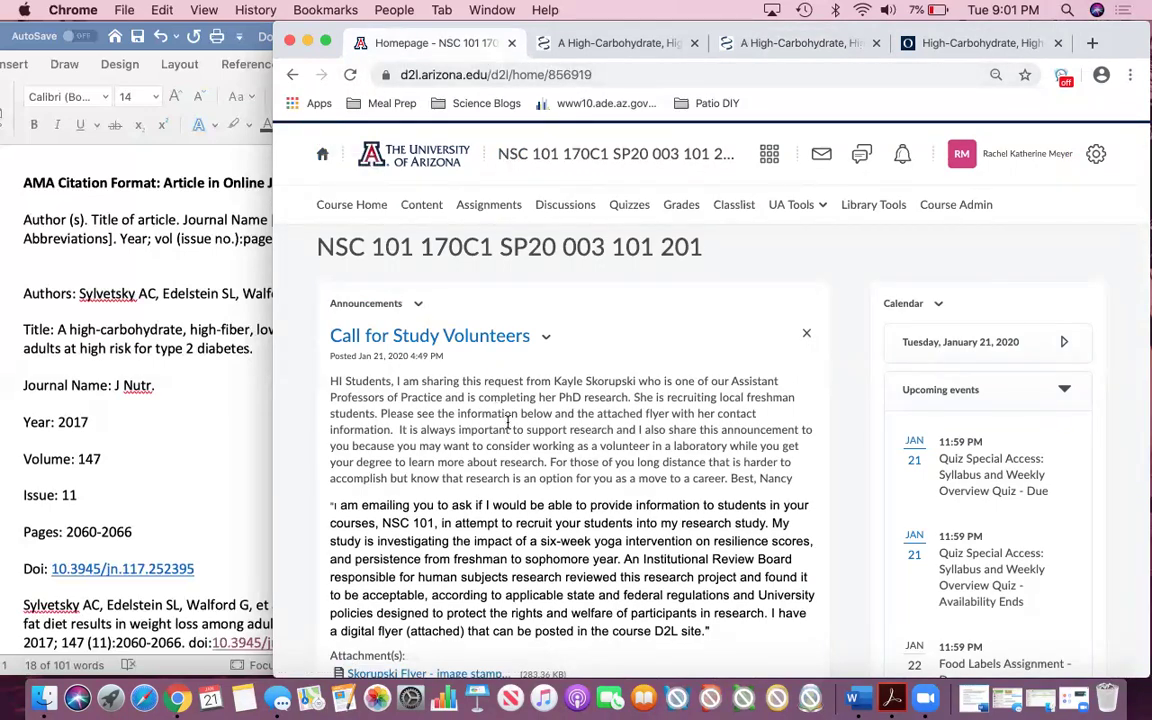
scroll(510, 424, "down", 3)
scroll(510, 424, "up", 3)
left_click(420, 208)
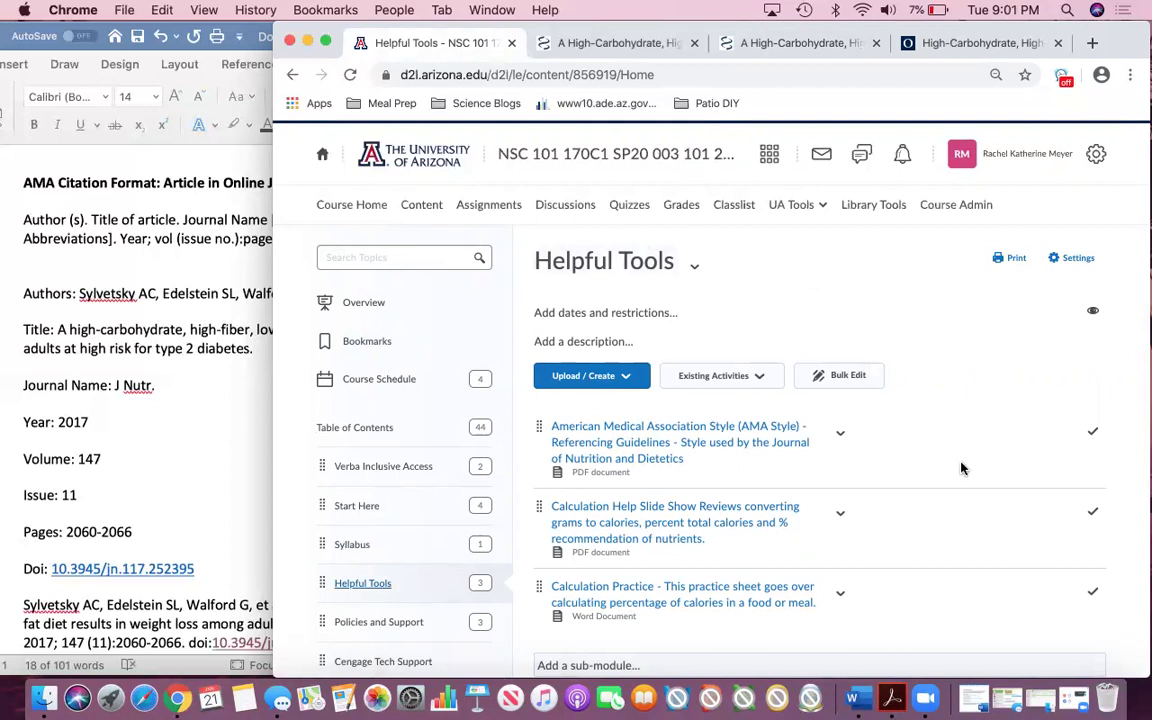
scroll(961, 468, "down", 4)
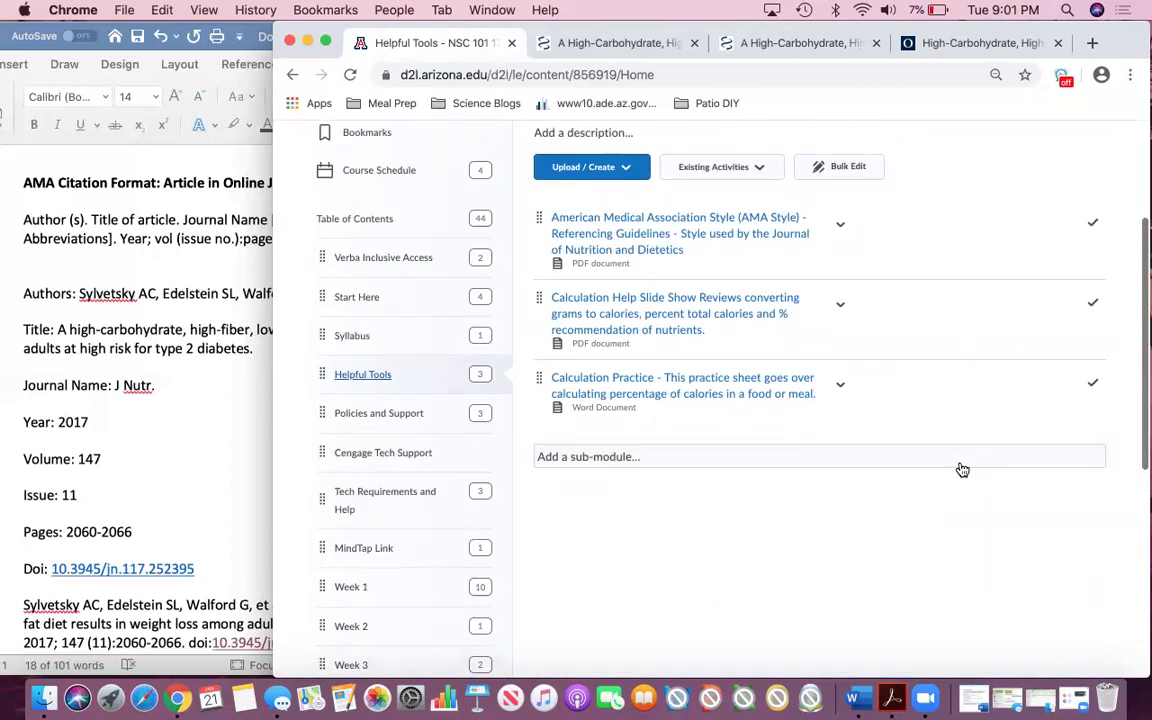
left_click(697, 234)
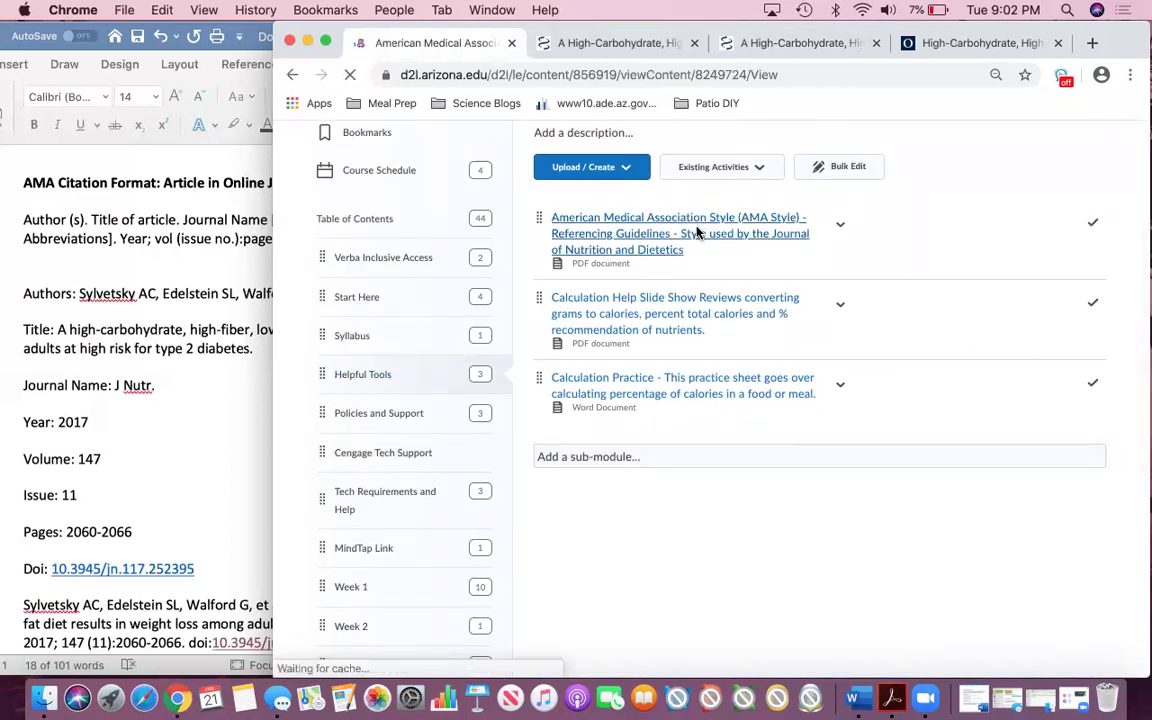
Step: Read the introduction and the in-text citation and reference list rules in the referencing guidelines PDF
scroll(766, 235, "down", 5)
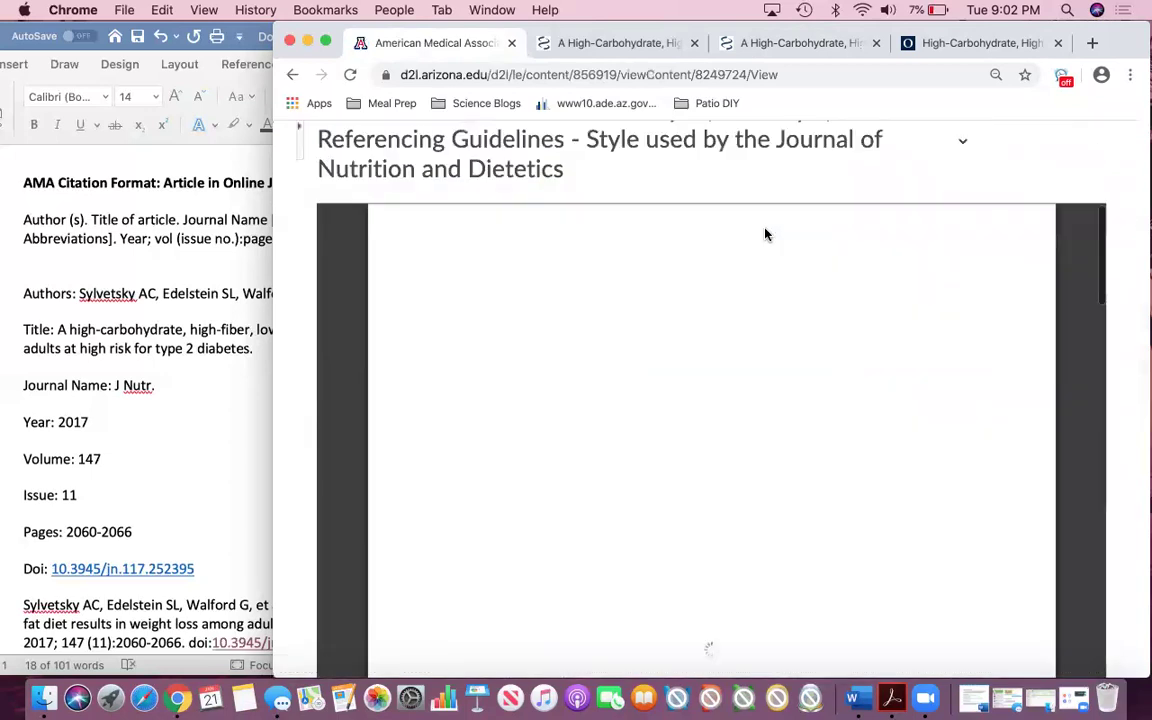
scroll(766, 234, "down", 1)
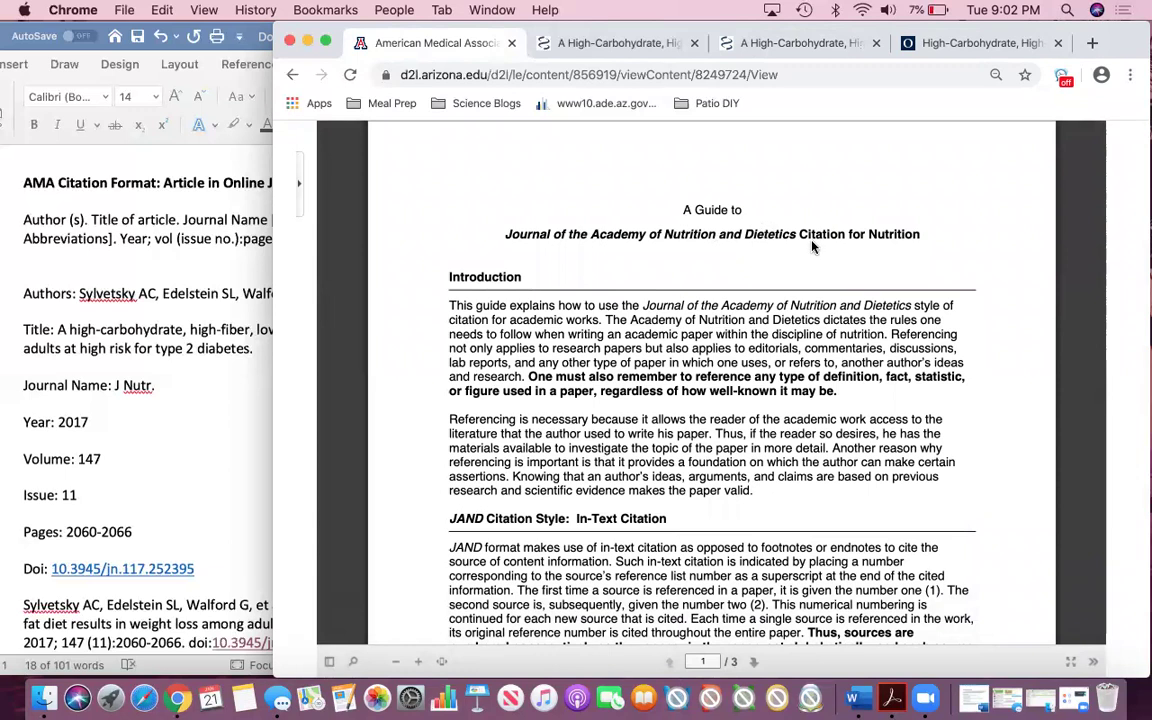
scroll(825, 321, "down", 1)
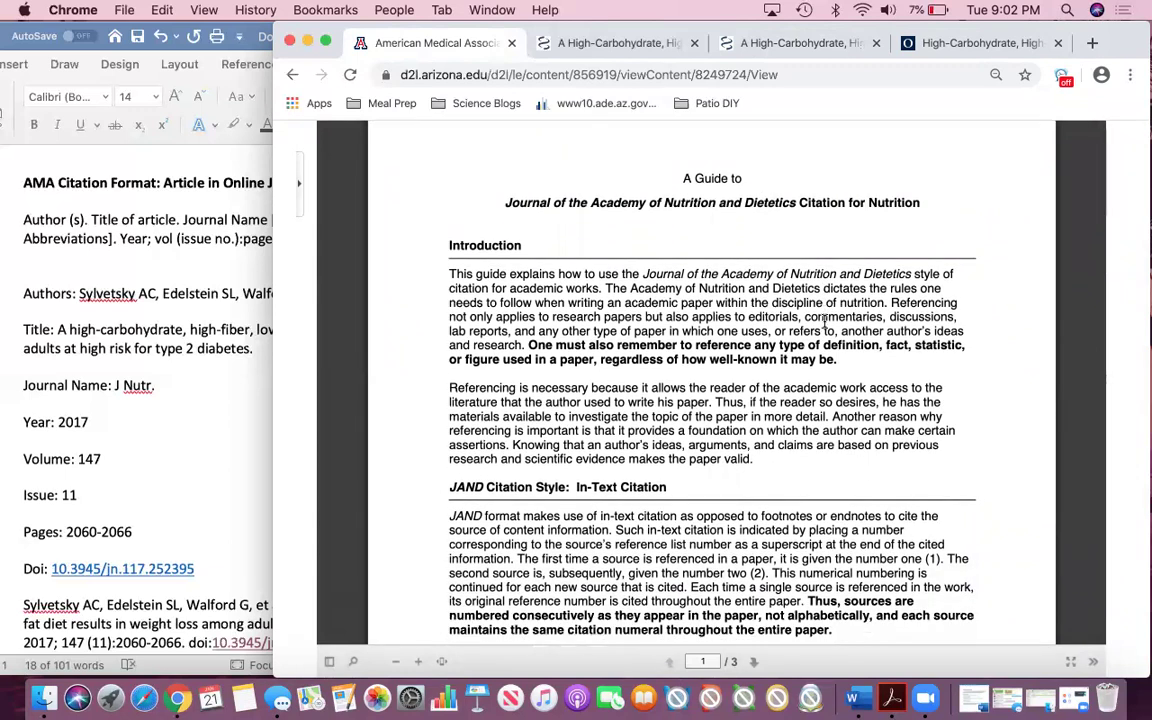
scroll(825, 321, "down", 5)
scroll(825, 321, "down", 11)
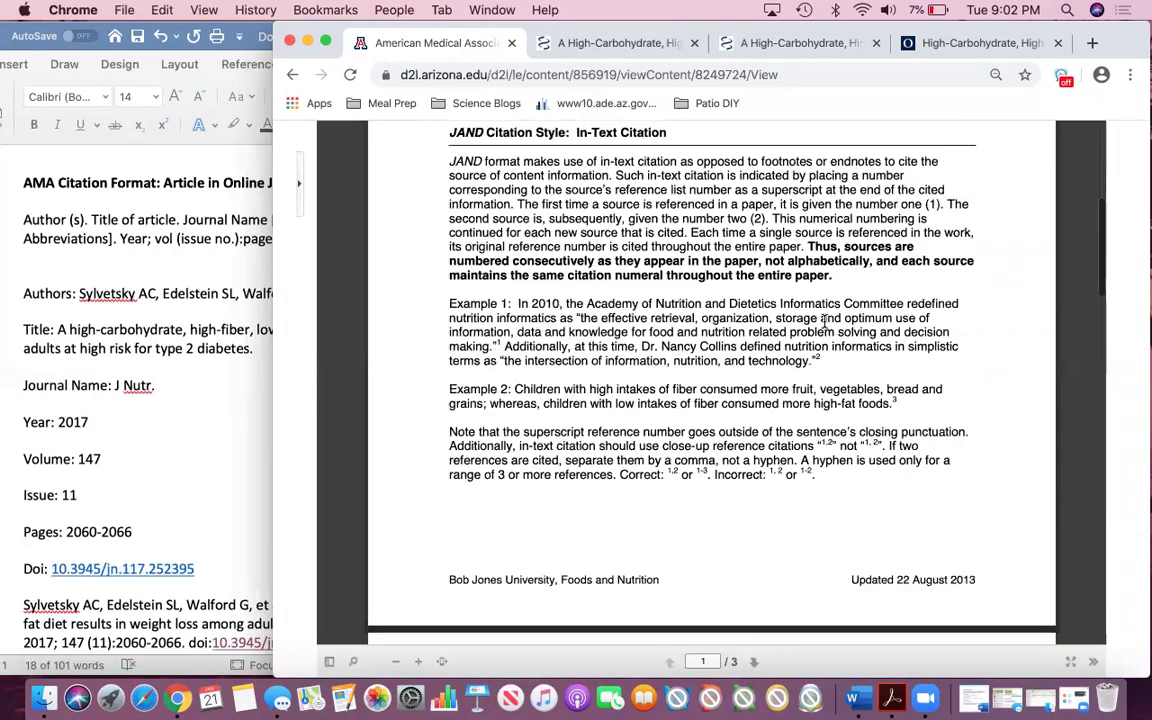
scroll(825, 327, "up", 1)
scroll(825, 327, "down", 3)
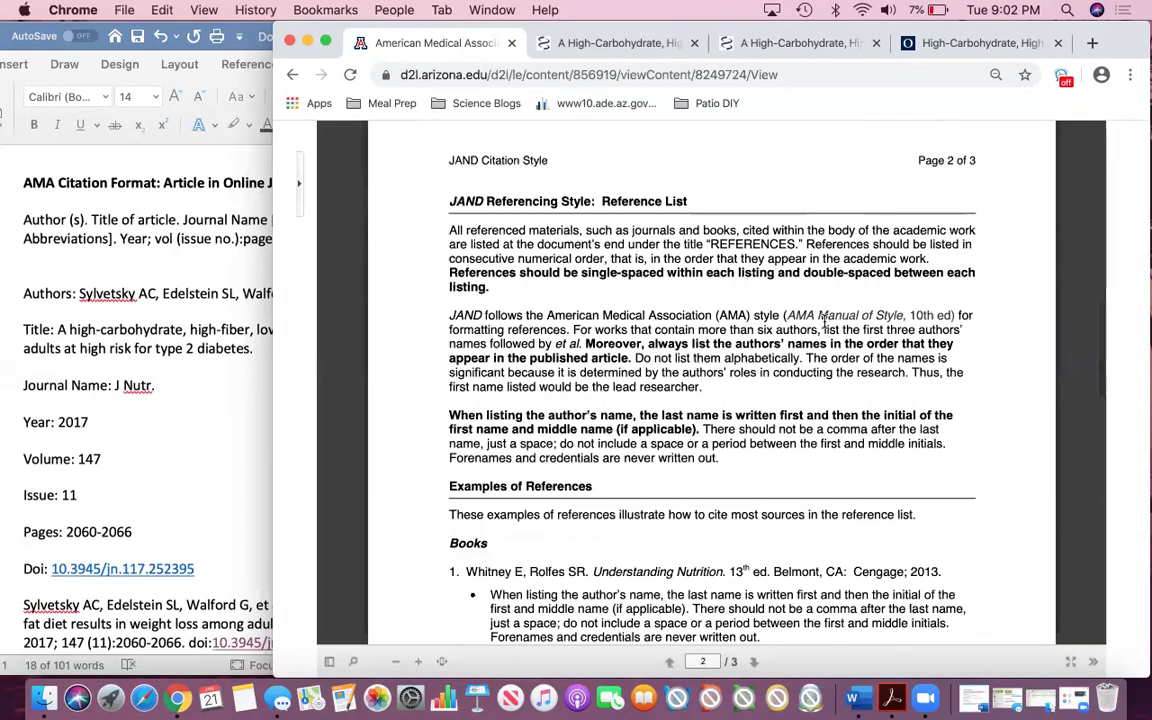
Step: Examine the guide's reference examples for books, scholarly journal articles, ahead-of-print articles, government publications and internet sites
scroll(825, 321, "down", 8)
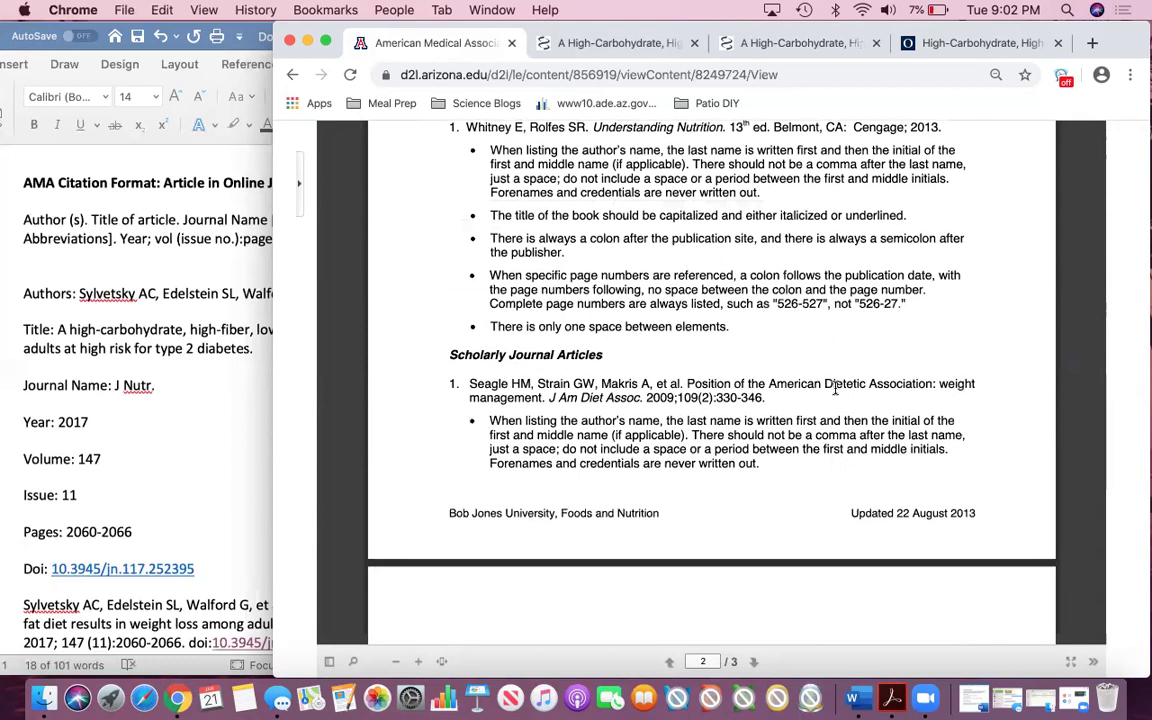
scroll(833, 380, "down", 2)
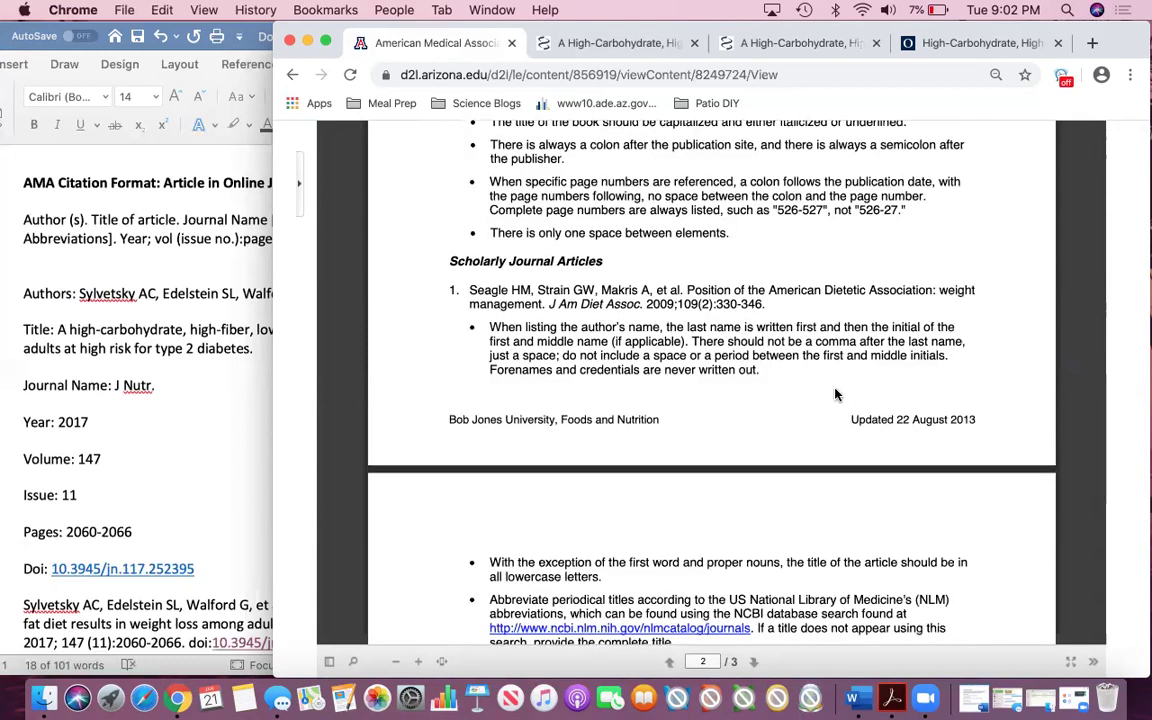
scroll(836, 395, "down", 3)
scroll(836, 394, "down", 3)
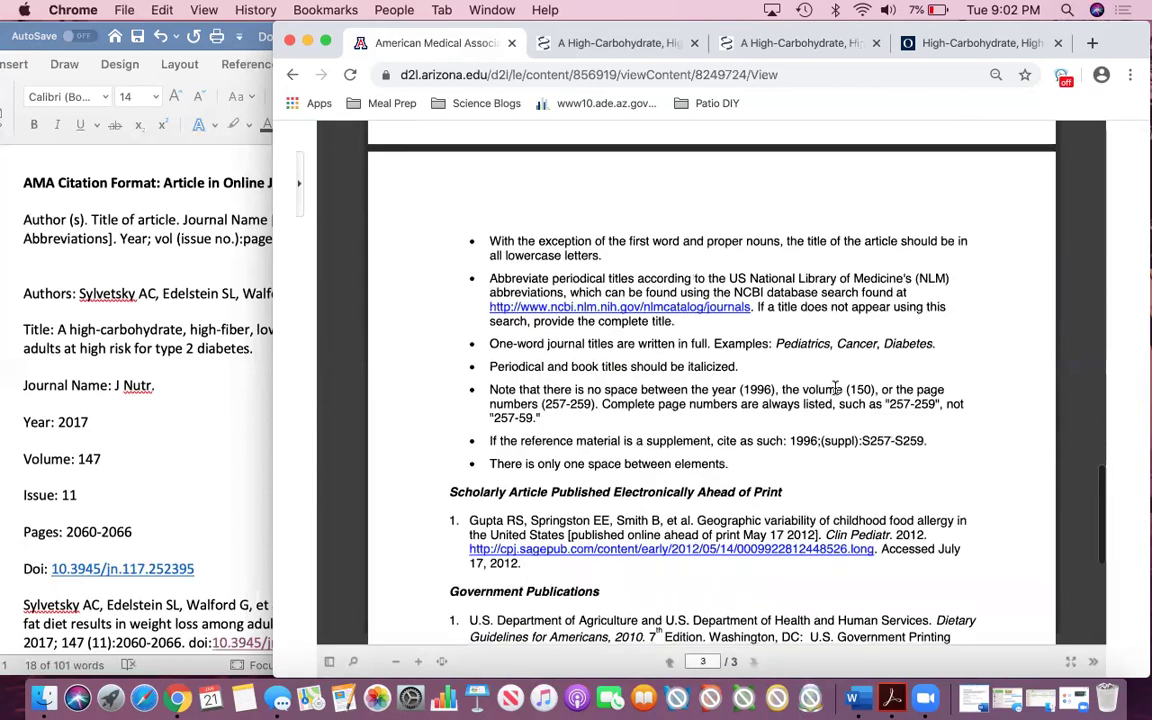
scroll(836, 388, "down", 1)
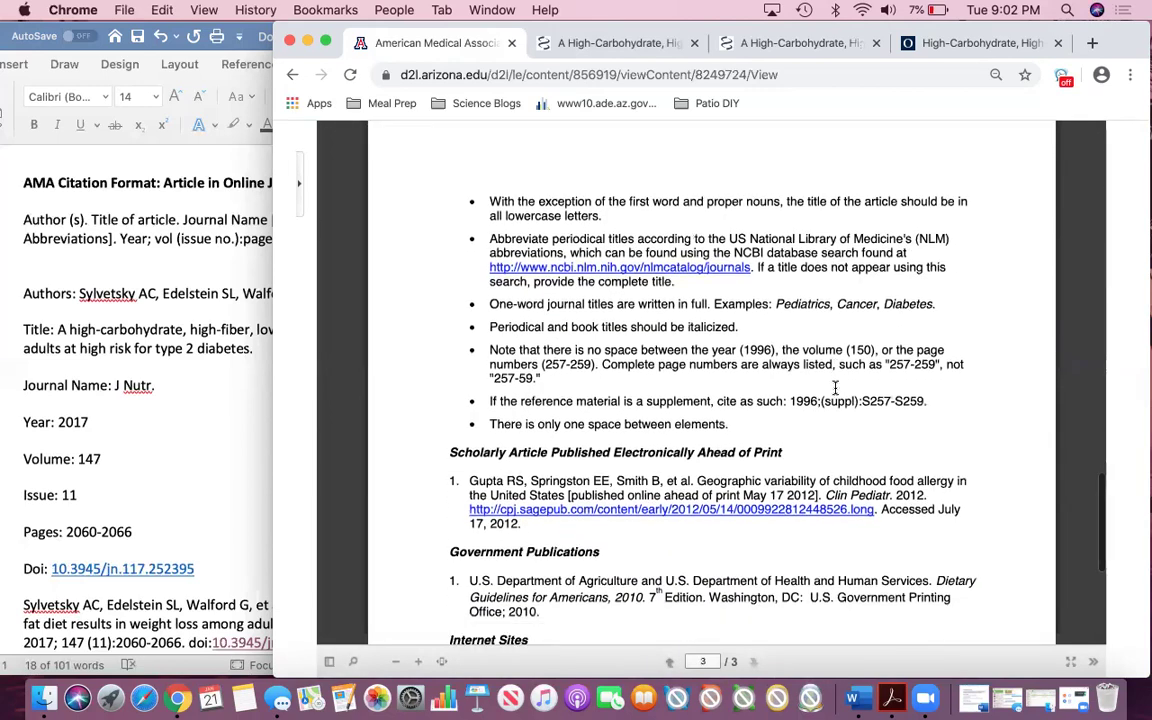
scroll(836, 390, "down", 1)
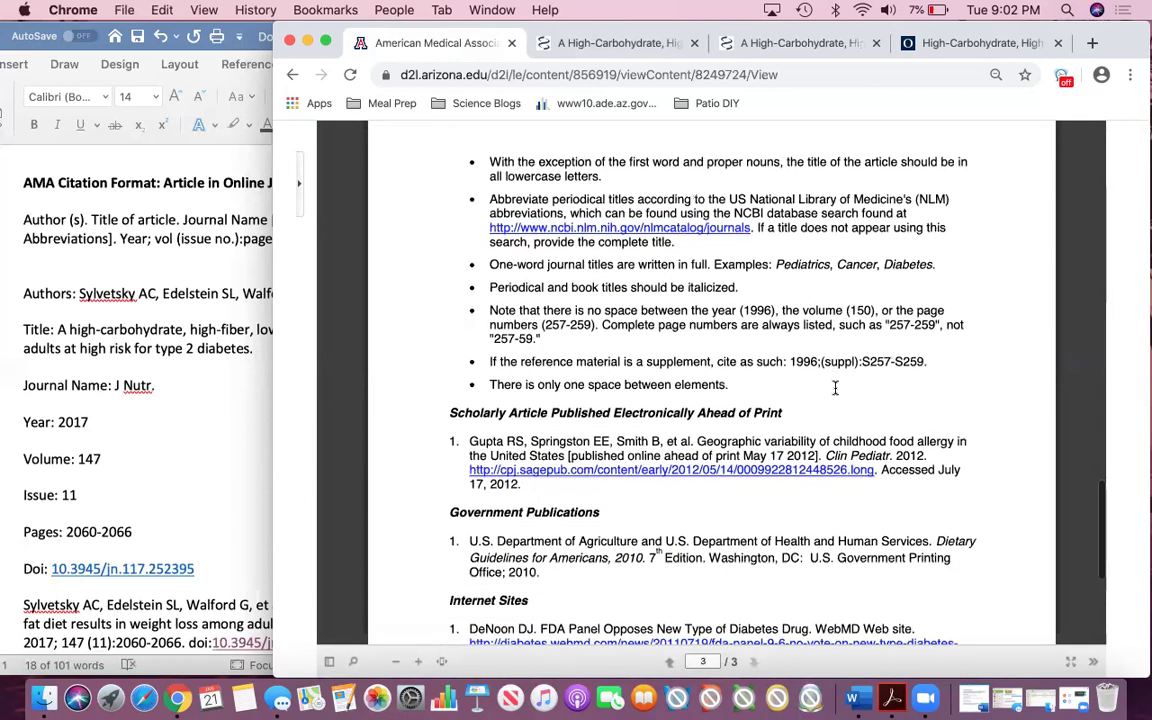
scroll(836, 394, "down", 5)
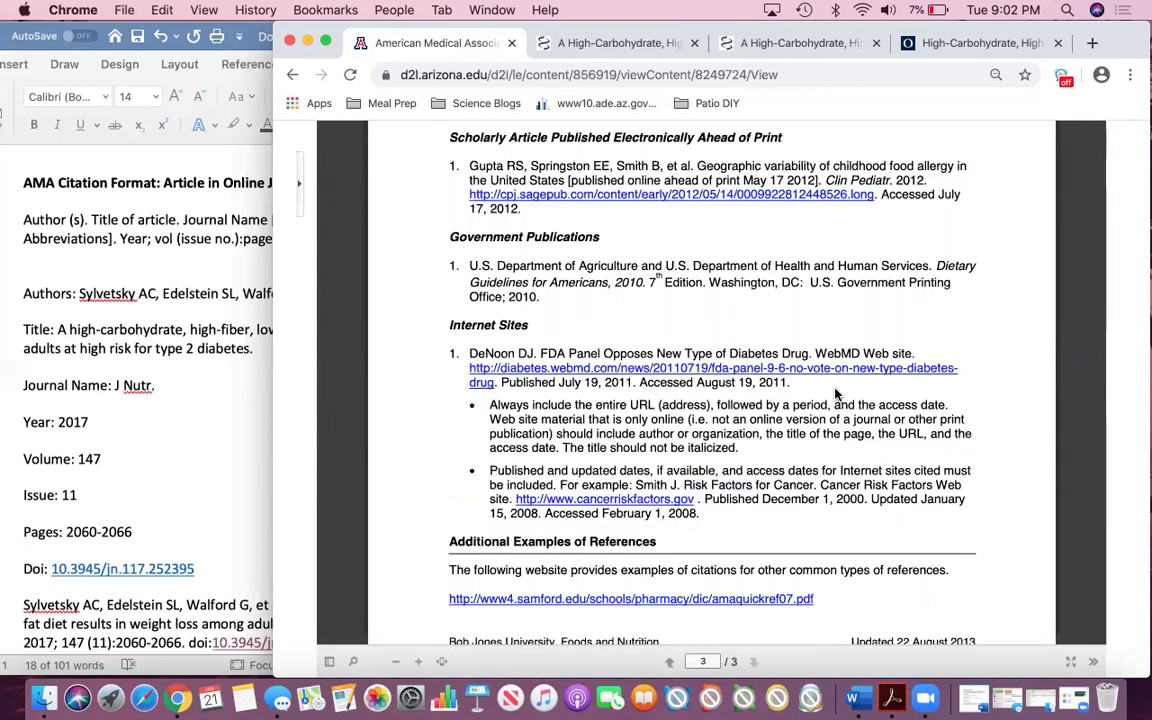
scroll(836, 394, "up", 1)
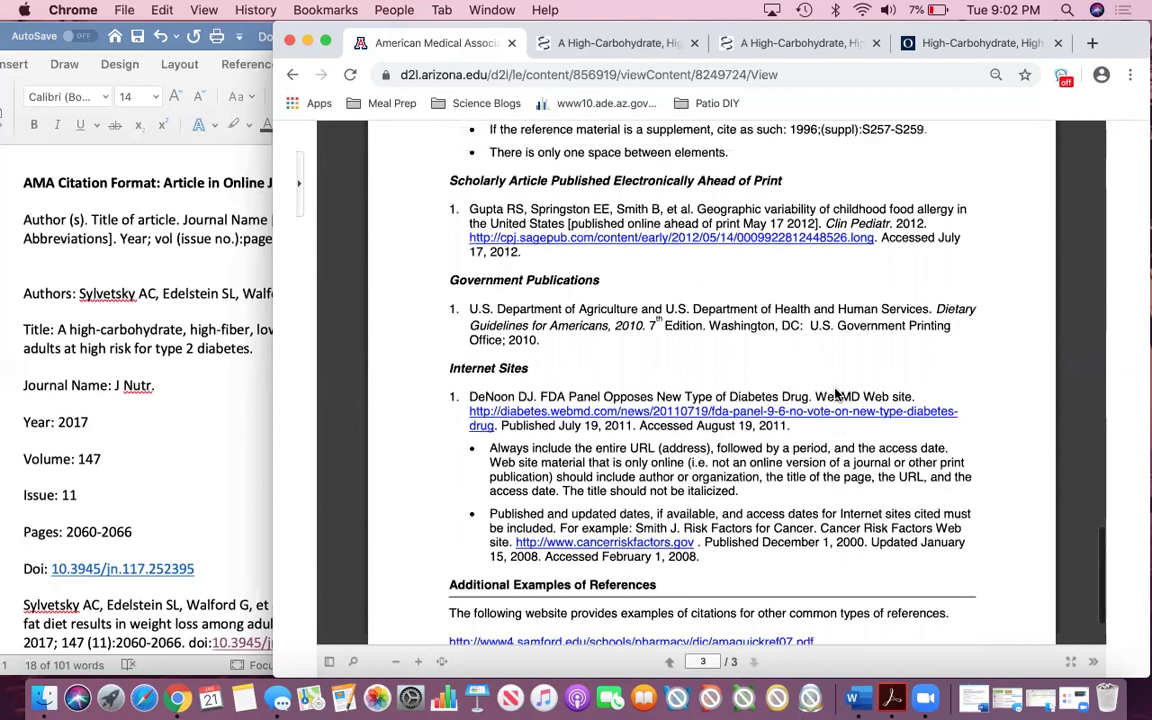